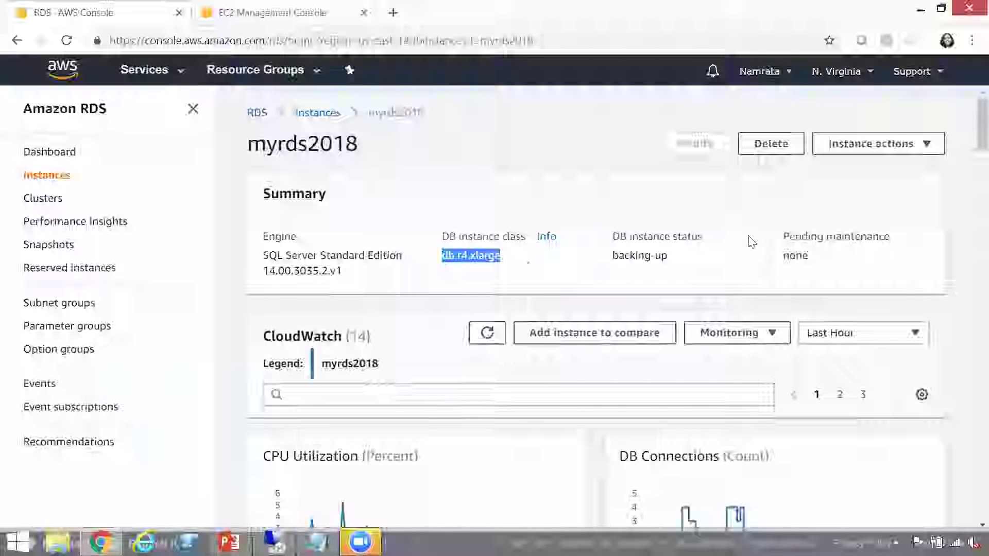
scroll(967, 144, down, 12)
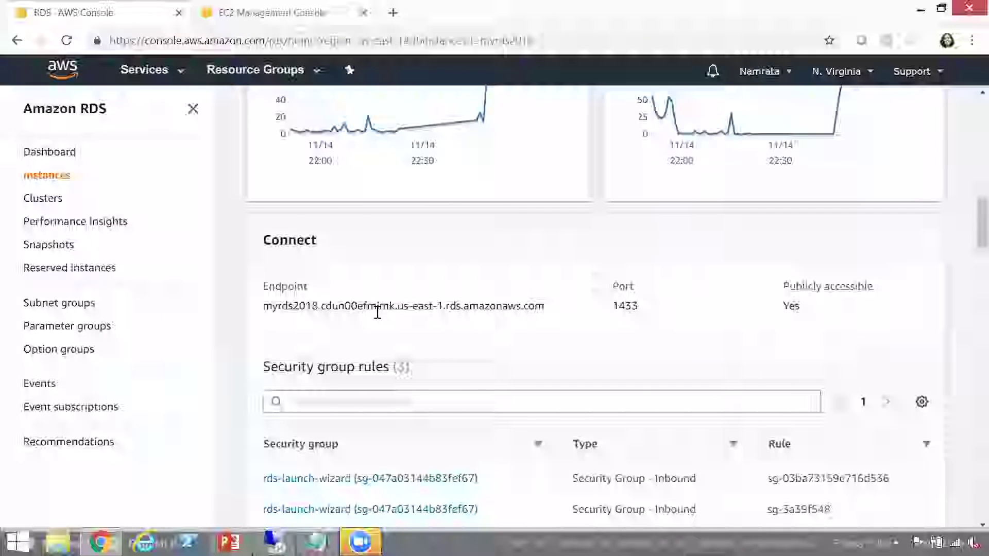
drag(263, 306, 544, 307)
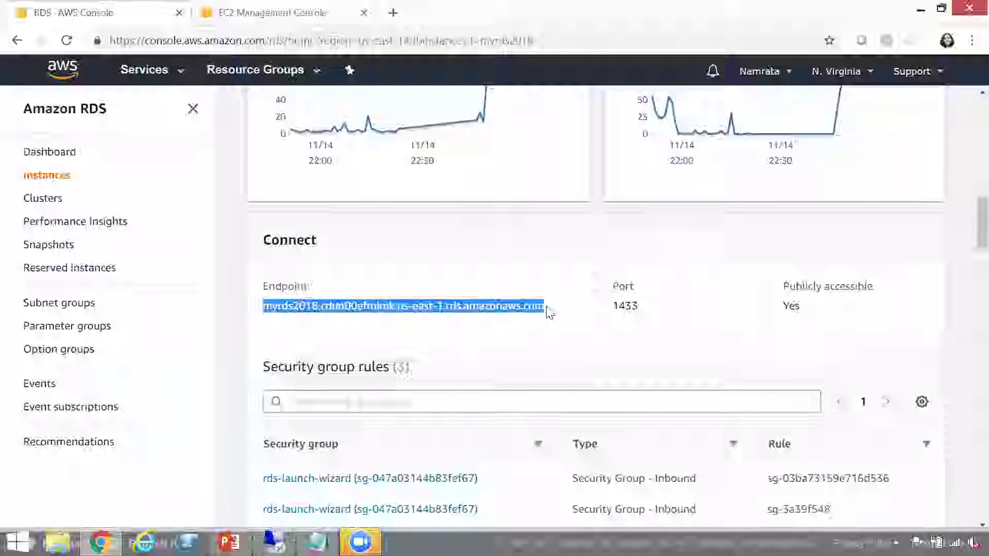
scroll(966, 260, down, 5)
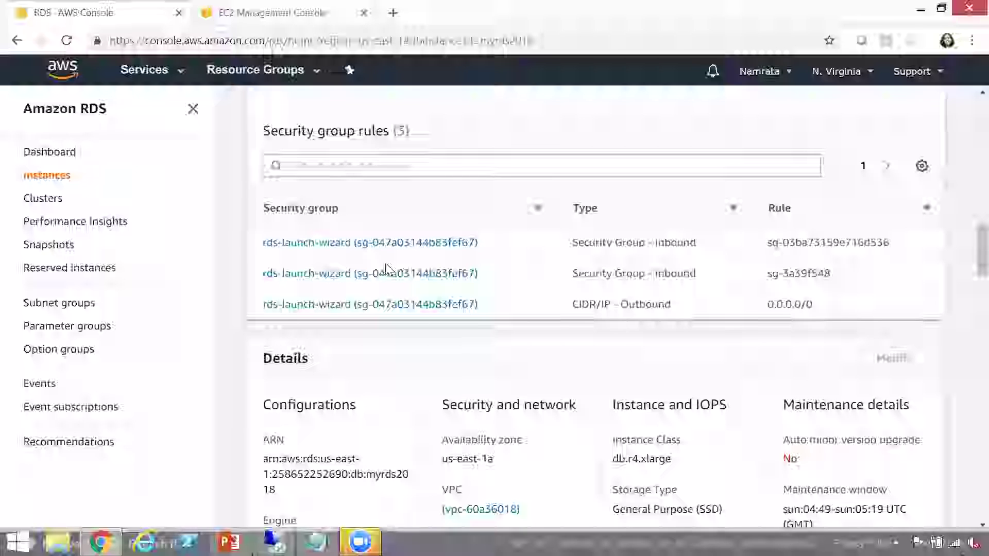
click(354, 243)
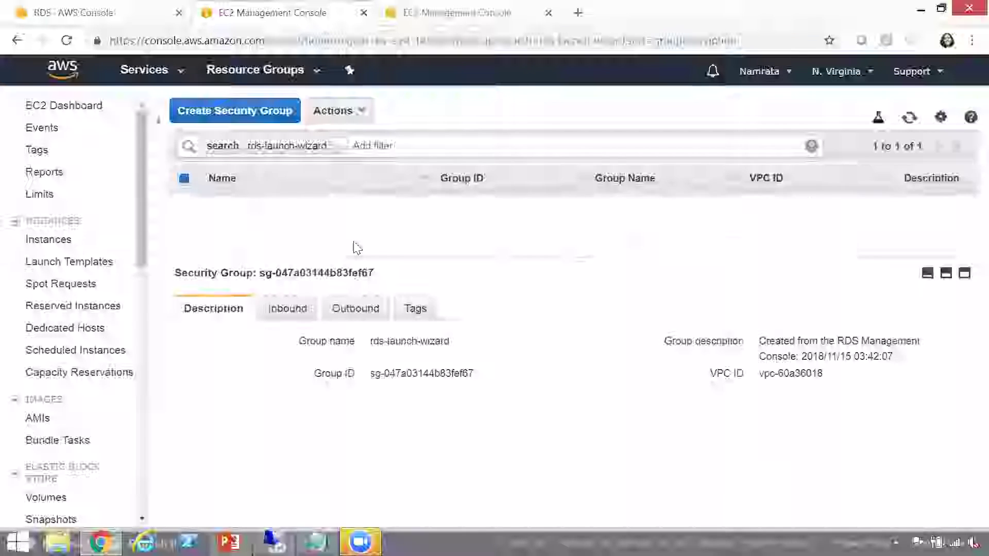
Display the rds-launch-wizard inbound rules: two MS SQL TCP rules on port 1433.
click(293, 315)
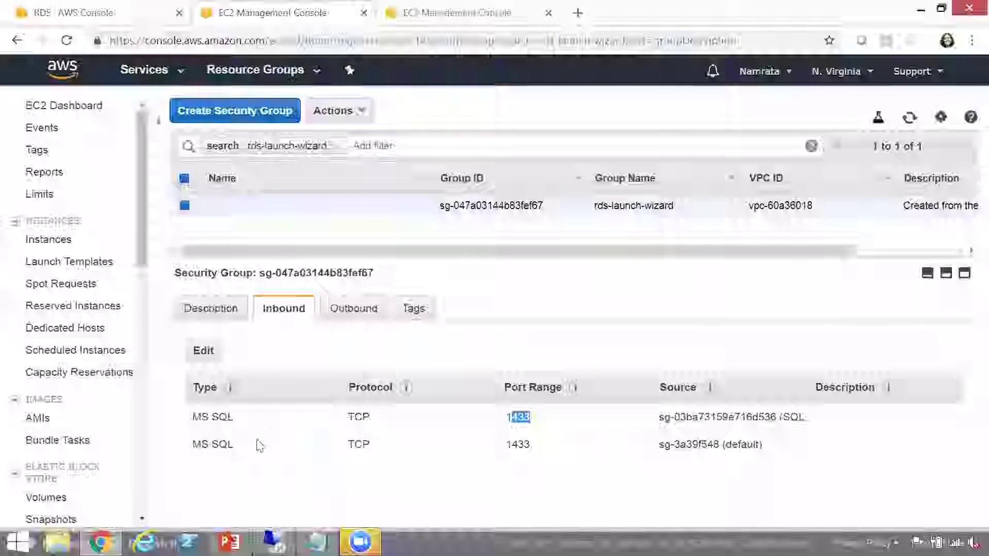
click(93, 21)
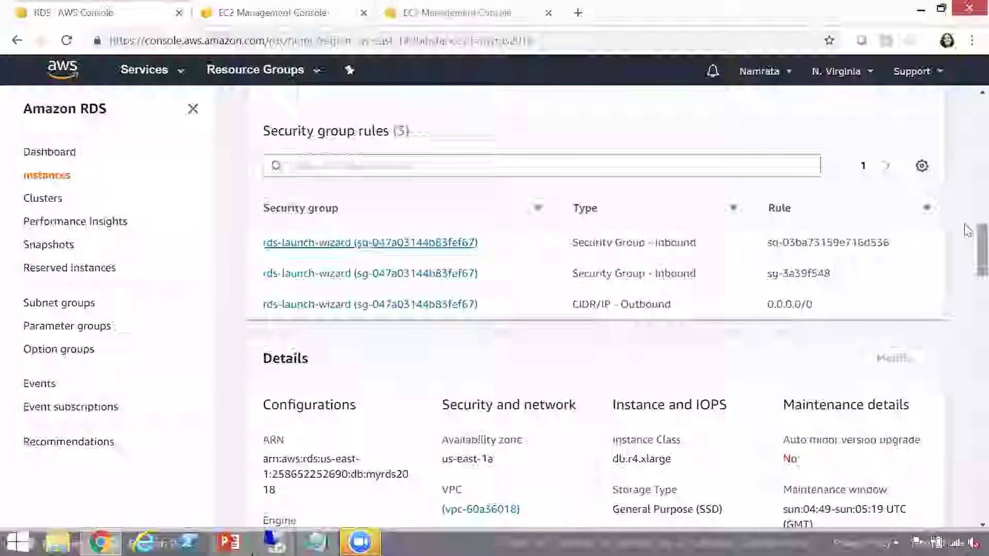
scroll(965, 247, down, 5)
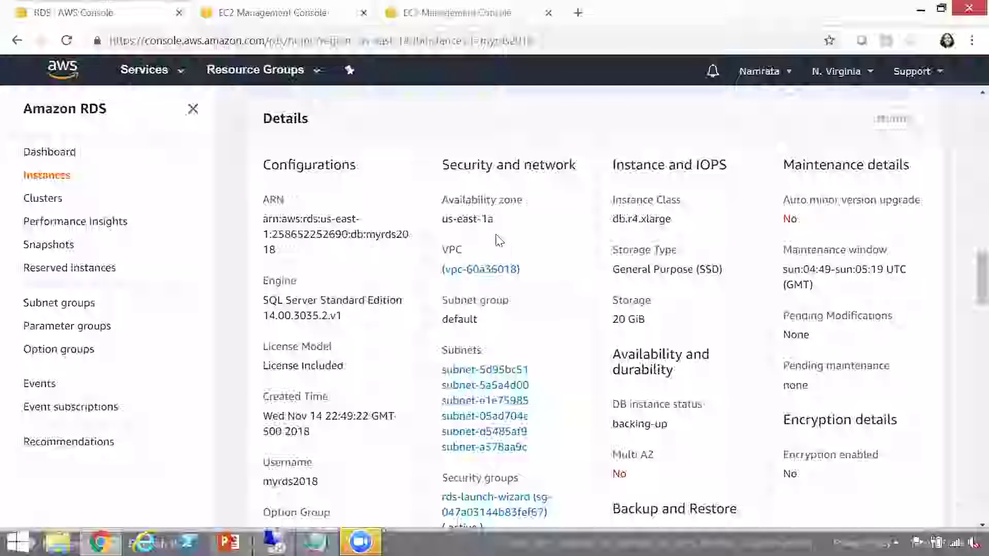
drag(441, 221, 499, 221)
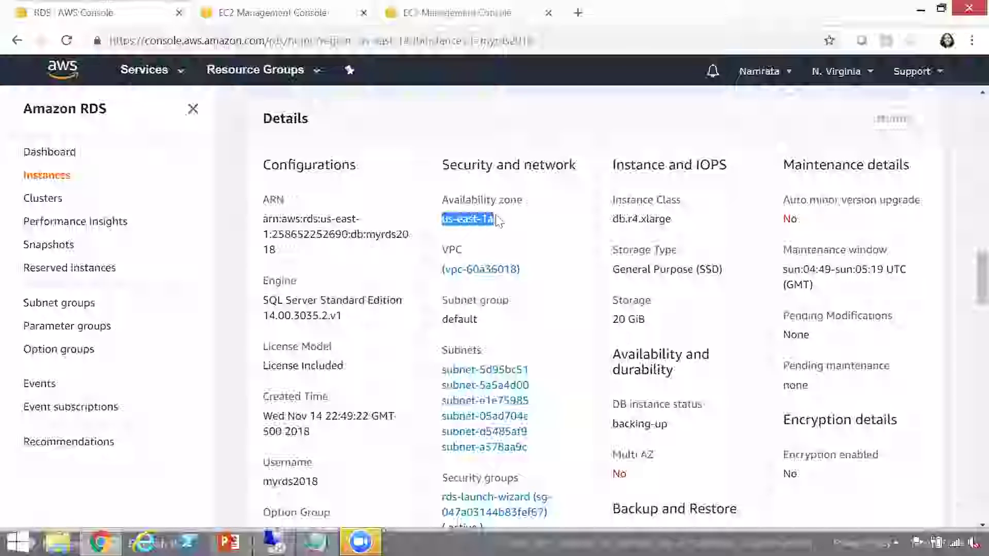
scroll(967, 309, down, 7)
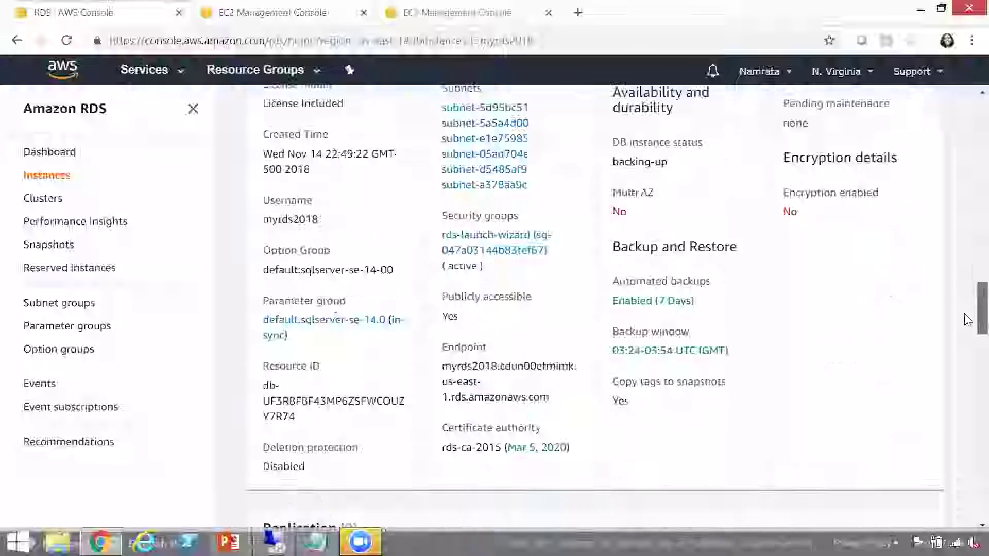
drag(967, 332, 967, 128)
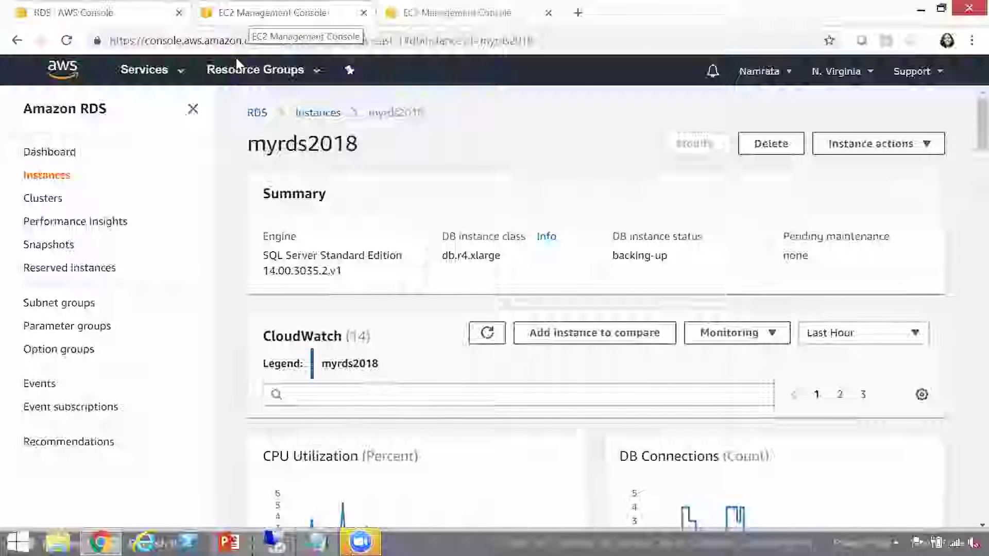
Select the MS SQL EC2 instance from the EC2 running instances list.
click(281, 12)
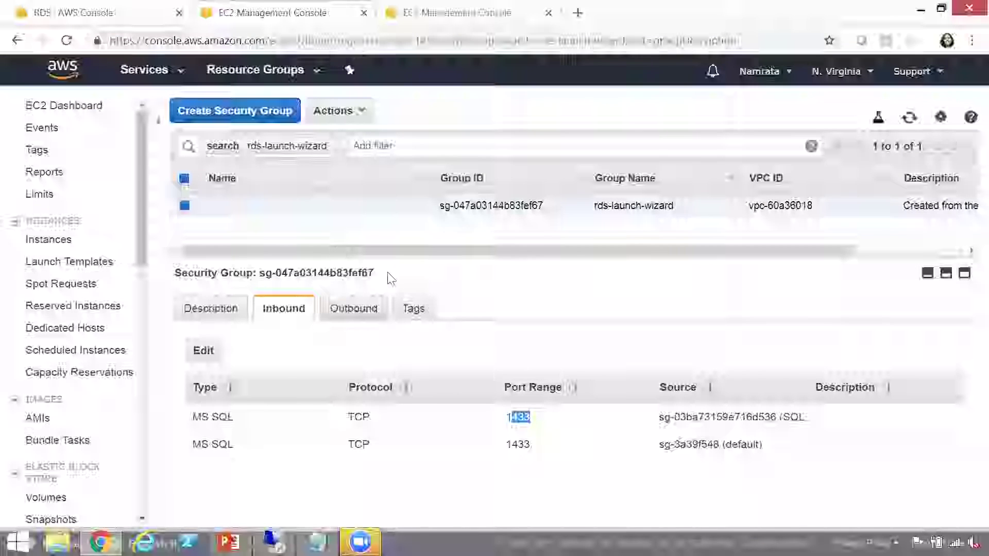
click(83, 106)
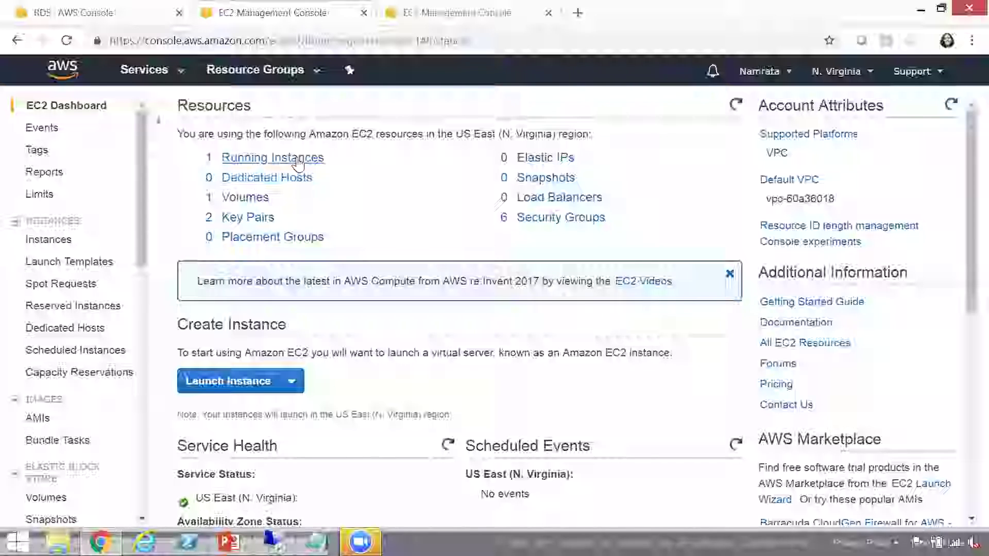
click(298, 164)
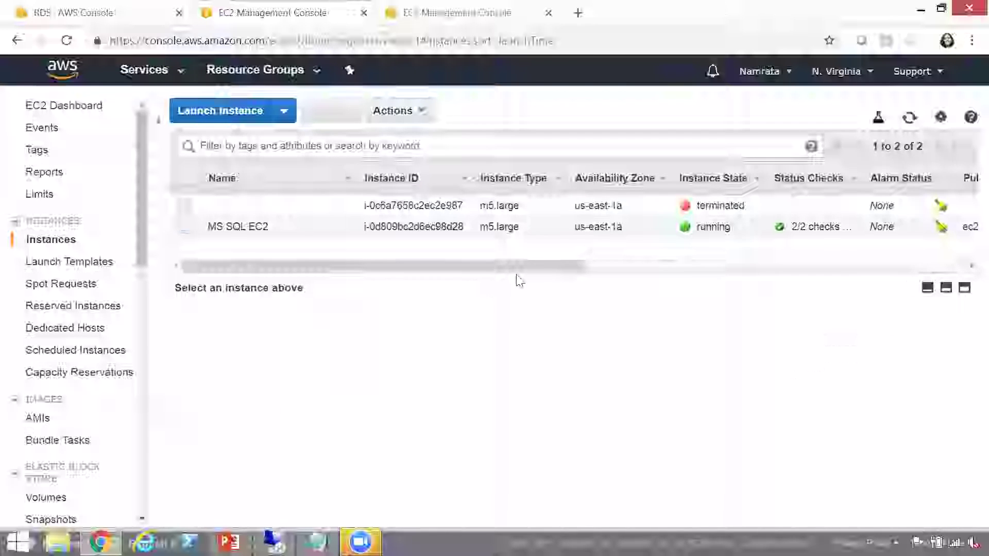
click(592, 228)
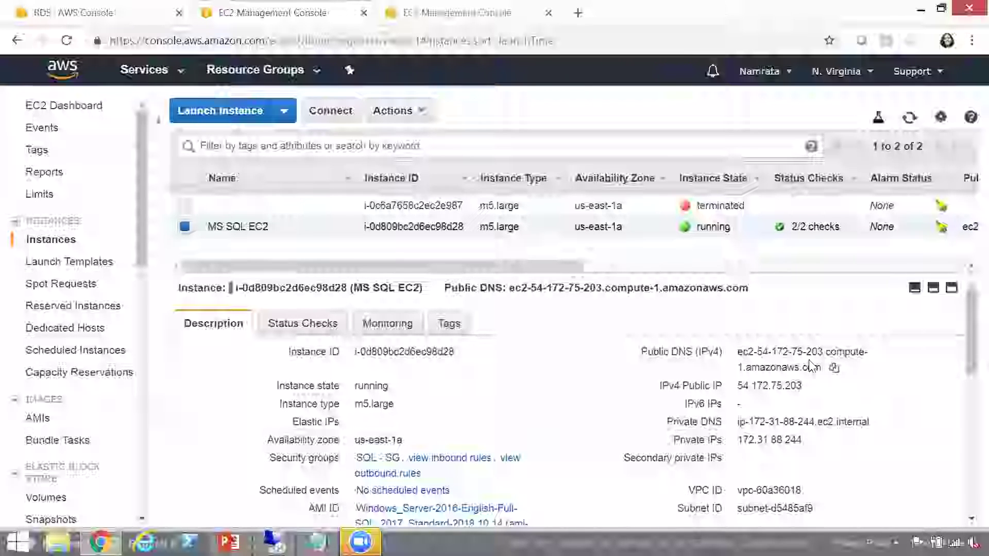
Open the instance's SQL - SG security group to see inbound ports 1433 and 3389.
scroll(963, 360, down, 2)
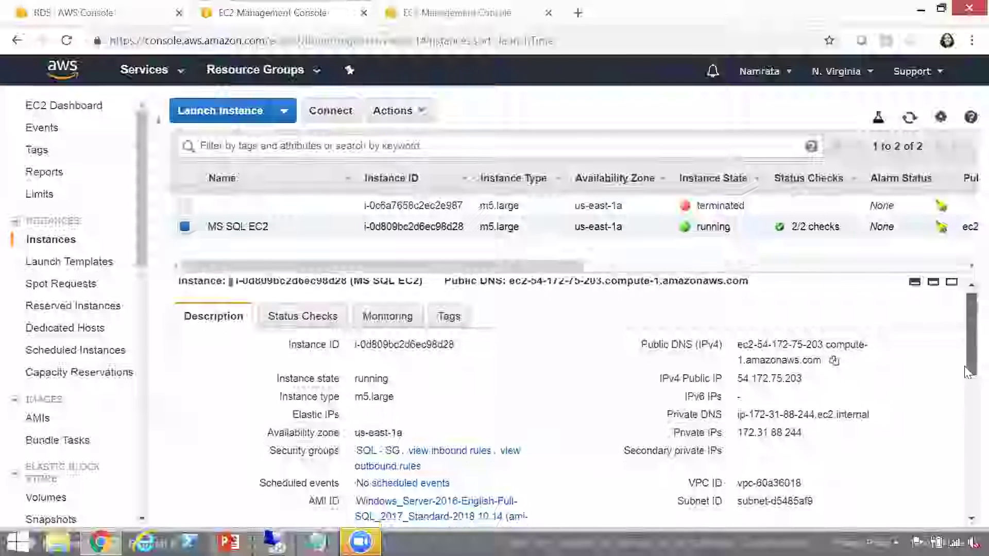
scroll(967, 401, down, 2)
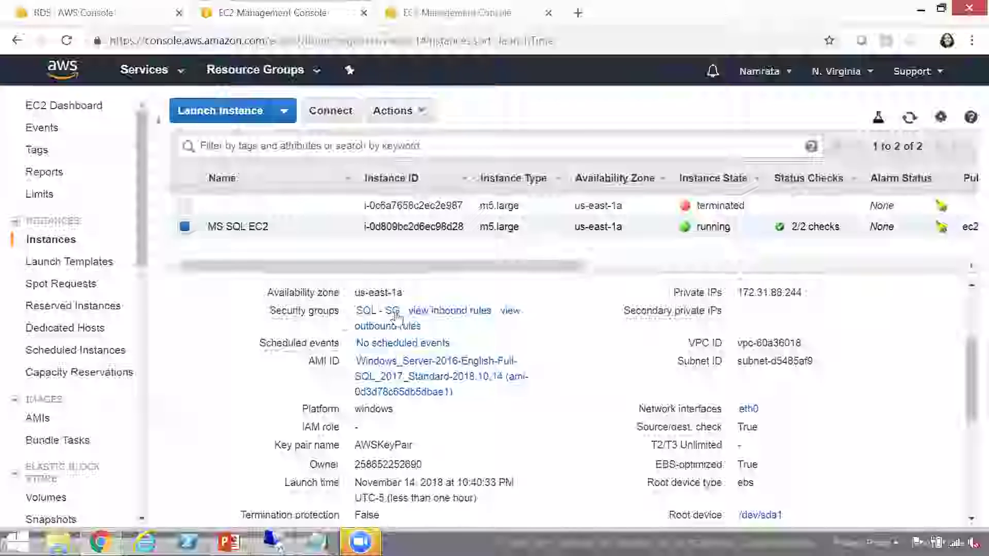
click(372, 315)
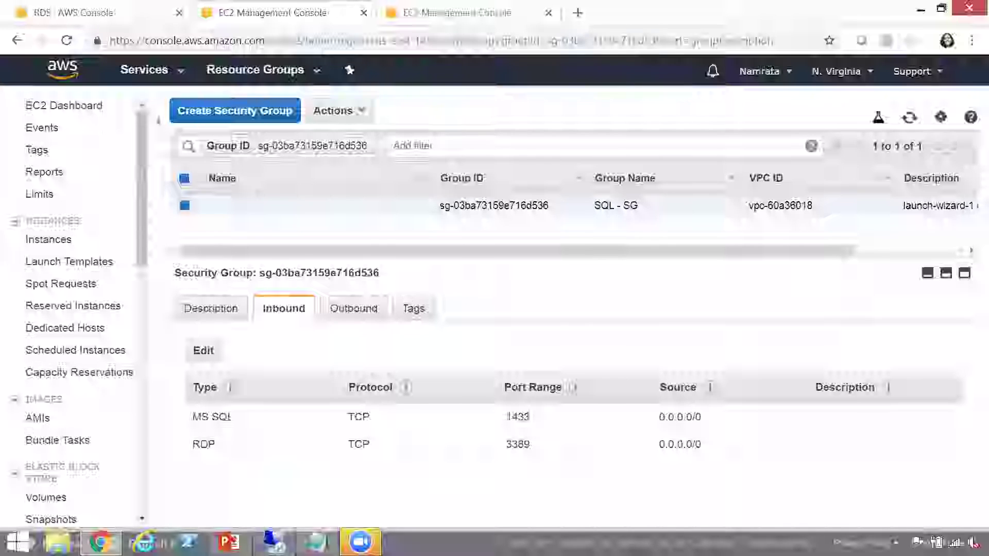
On the remote server, open the C:\ drive through Run to locate AdventureWorks2017.bak.
click(273, 459)
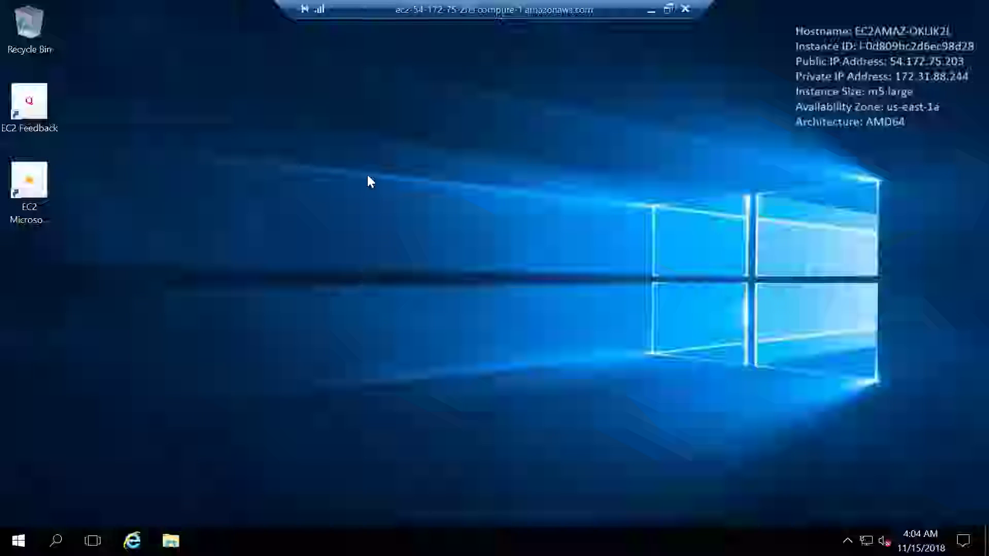
key(super)
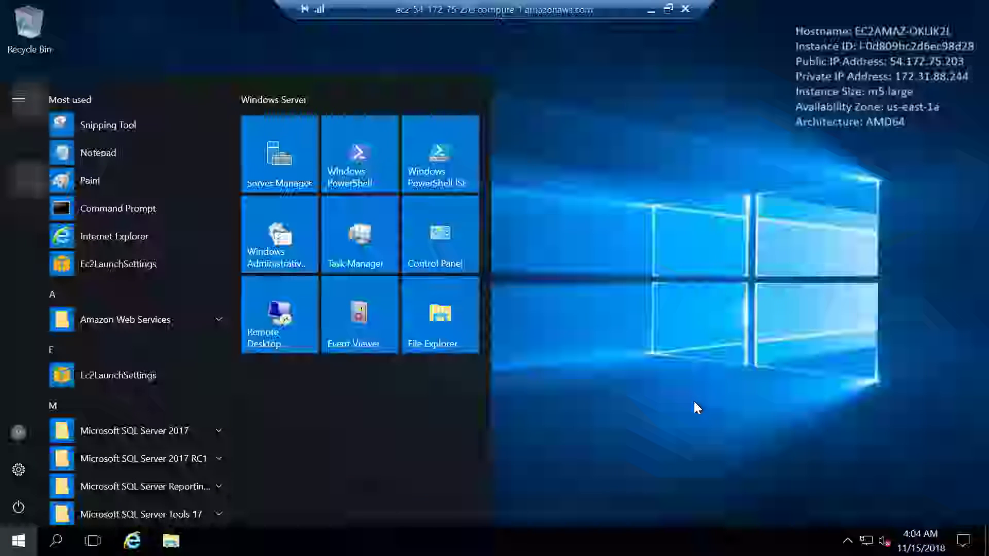
key(super+r)
text(c:\)
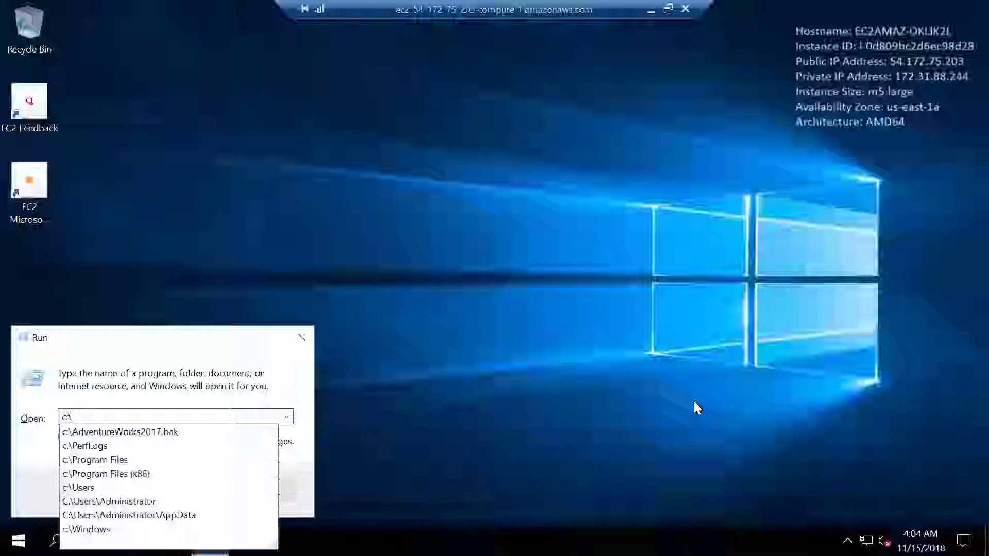
key(Return)
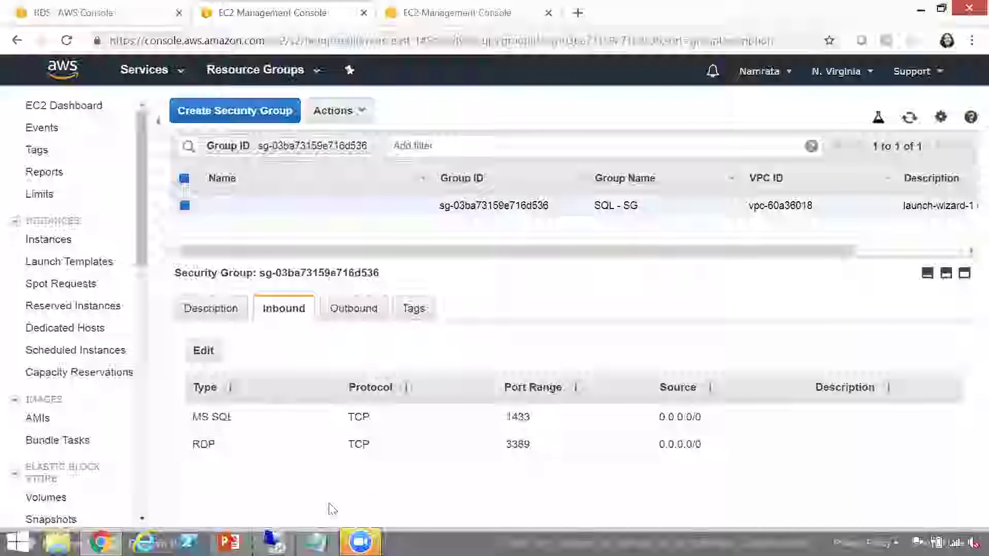
Present the EC2-to-RDS MS SQL migration slide, then cycle back to the remote desktop session.
mouse_move(229, 541)
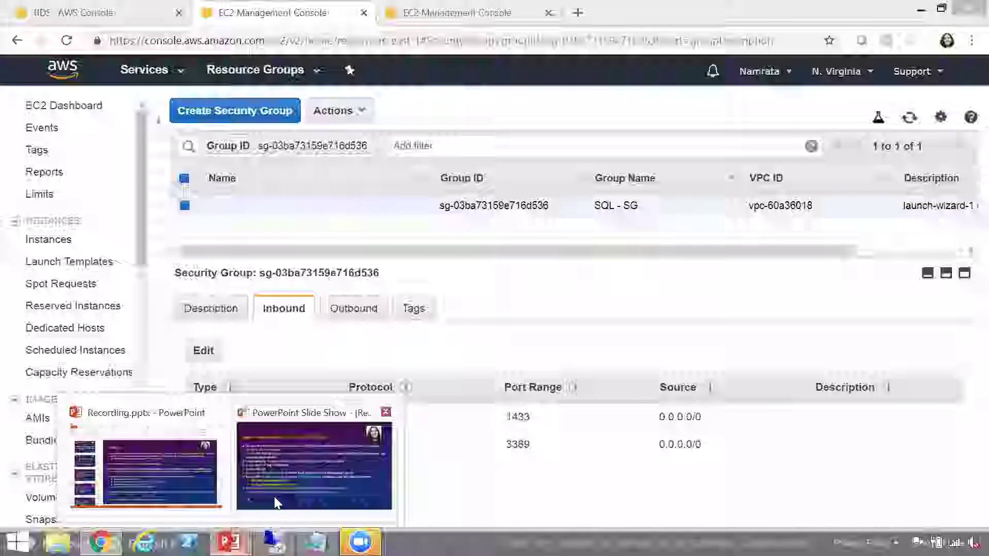
click(275, 498)
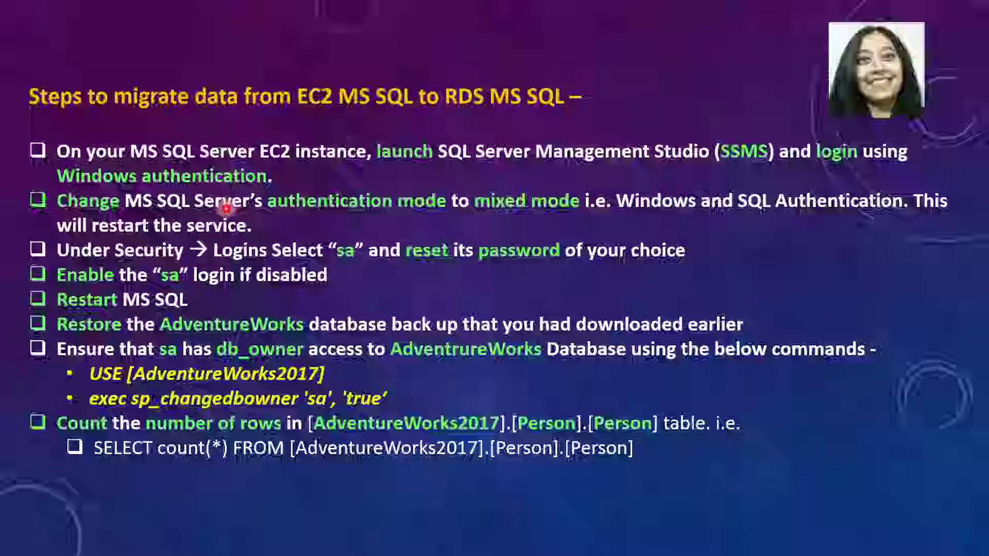
key(alt+Tab)
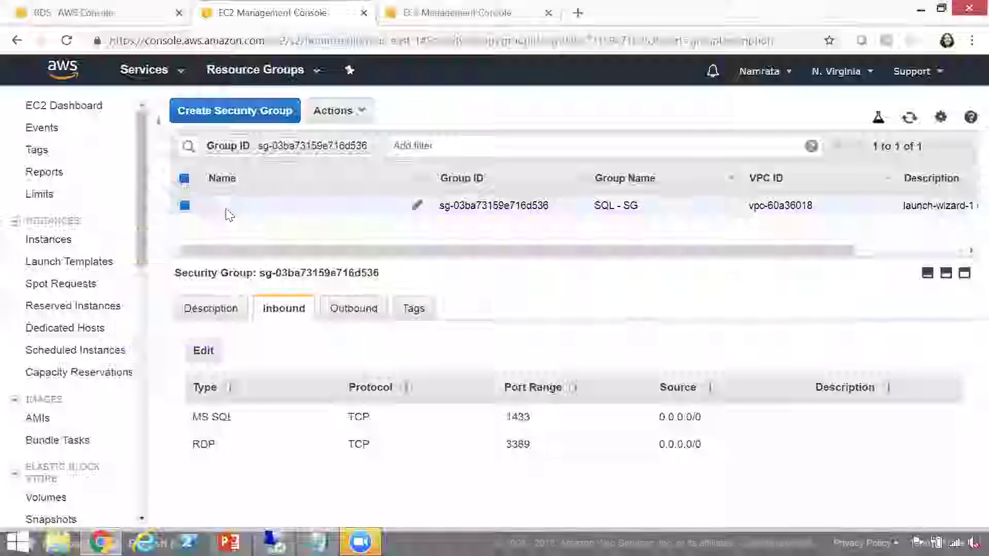
key(alt+Tab)
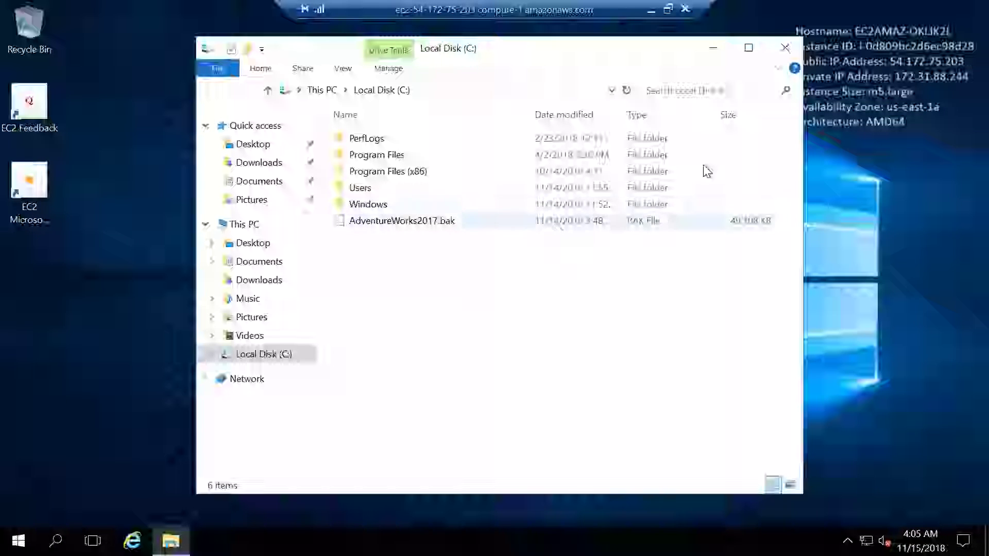
Close the C: drive window, launch SQL Server Management Studio 17 from Start, and return to the slides.
click(783, 50)
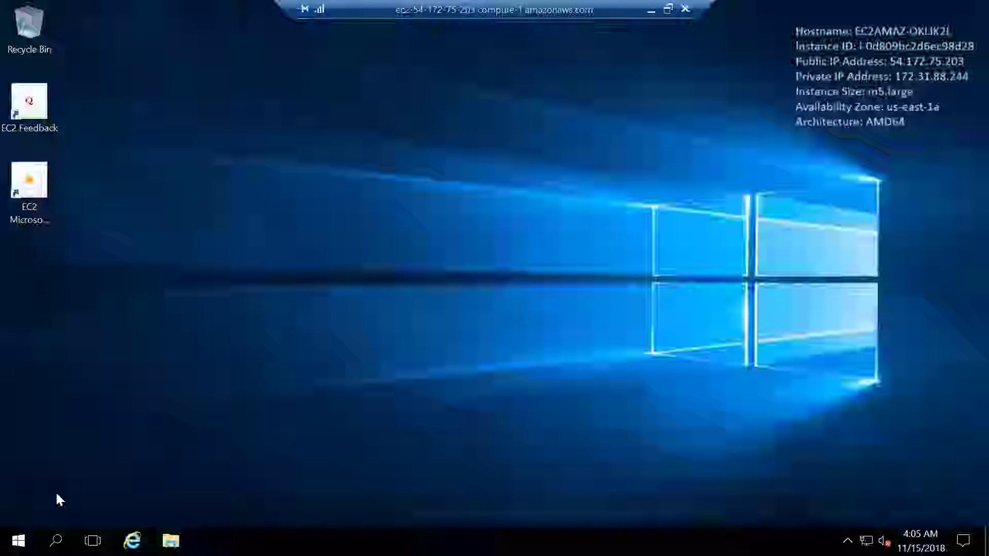
click(19, 540)
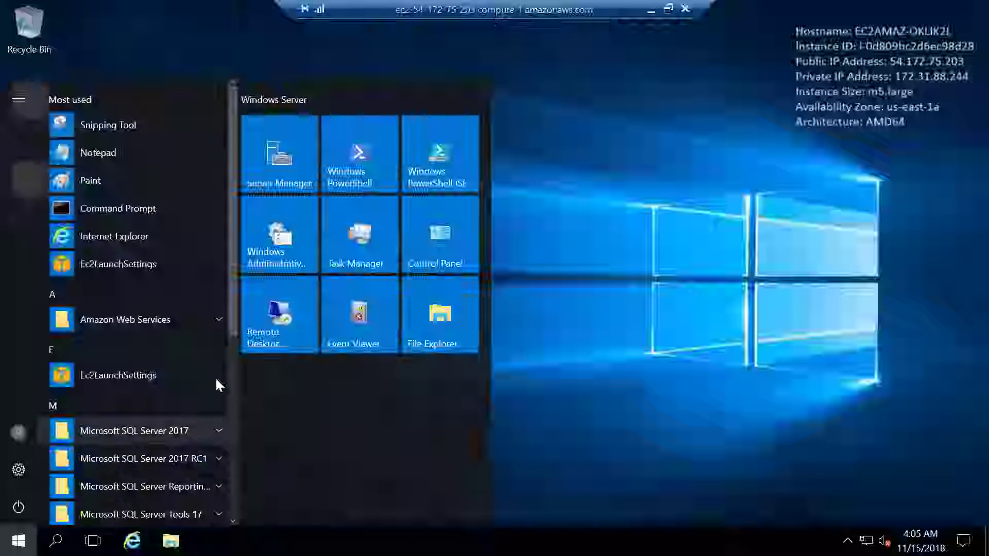
drag(233, 339, 236, 414)
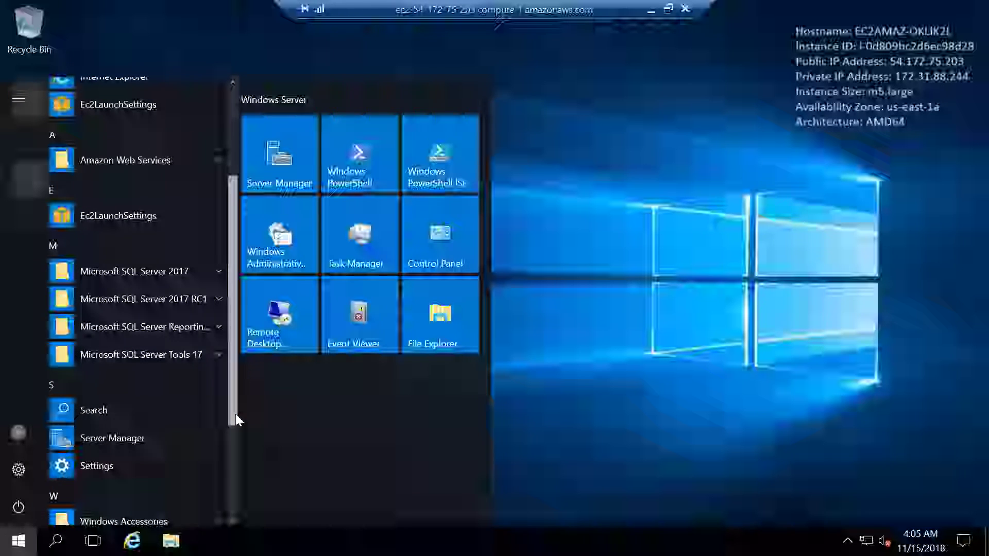
click(217, 271)
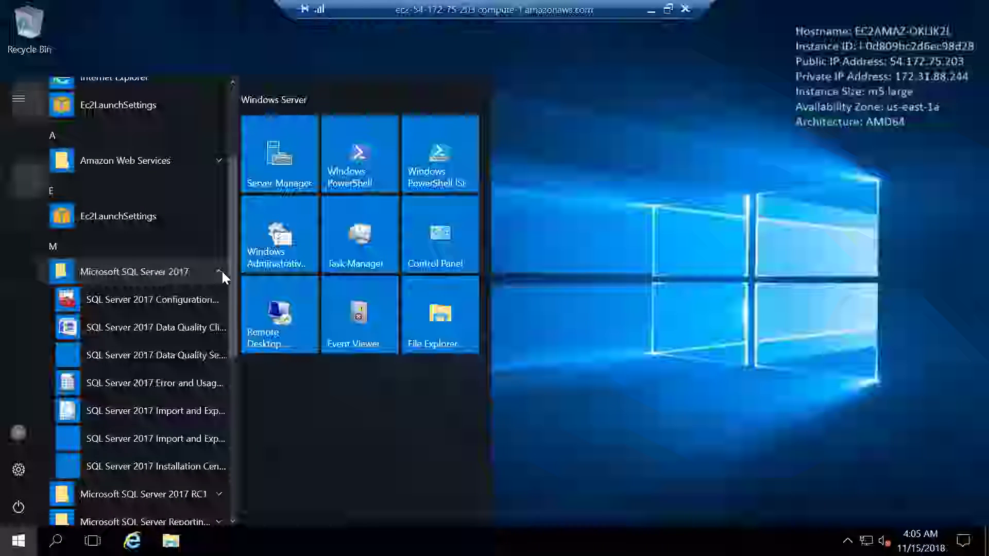
drag(234, 325, 236, 359)
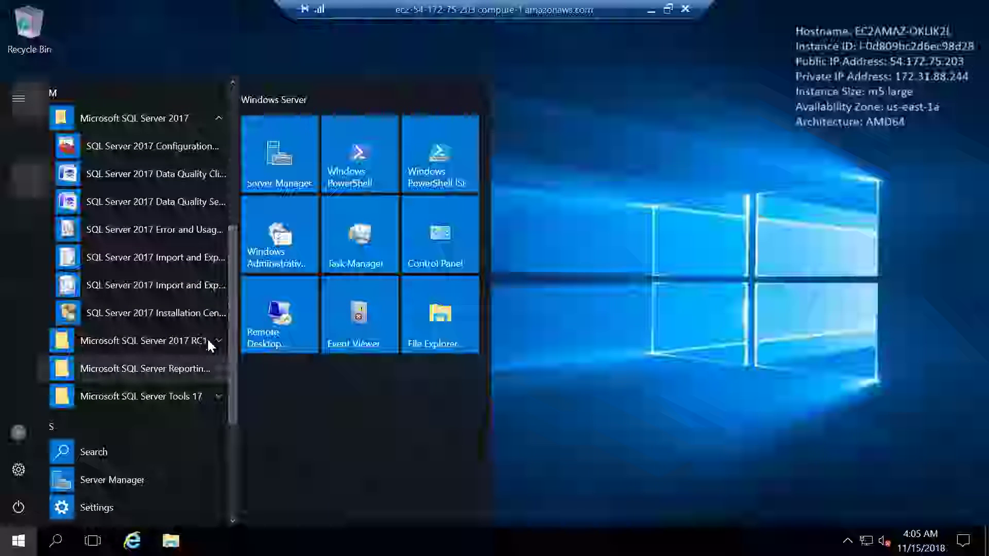
click(219, 396)
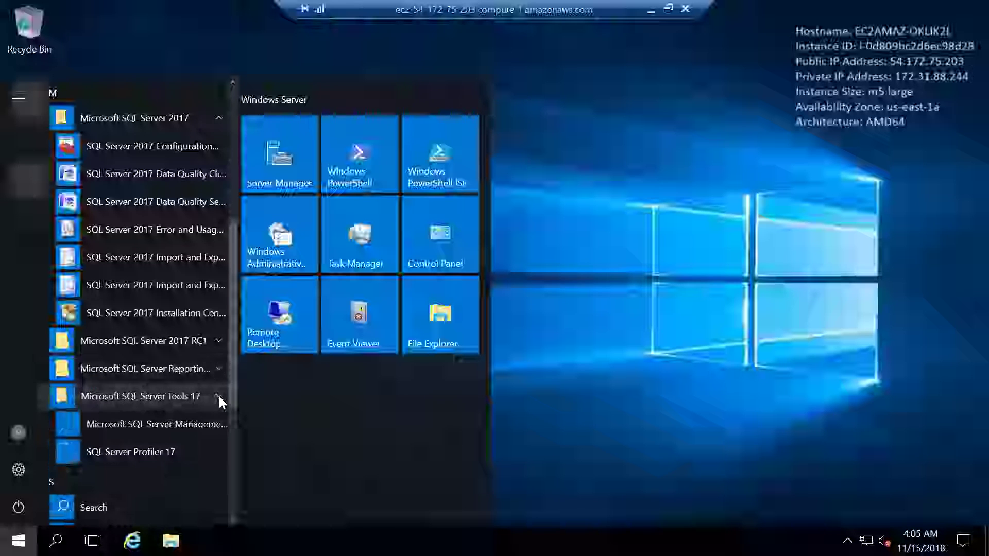
click(168, 431)
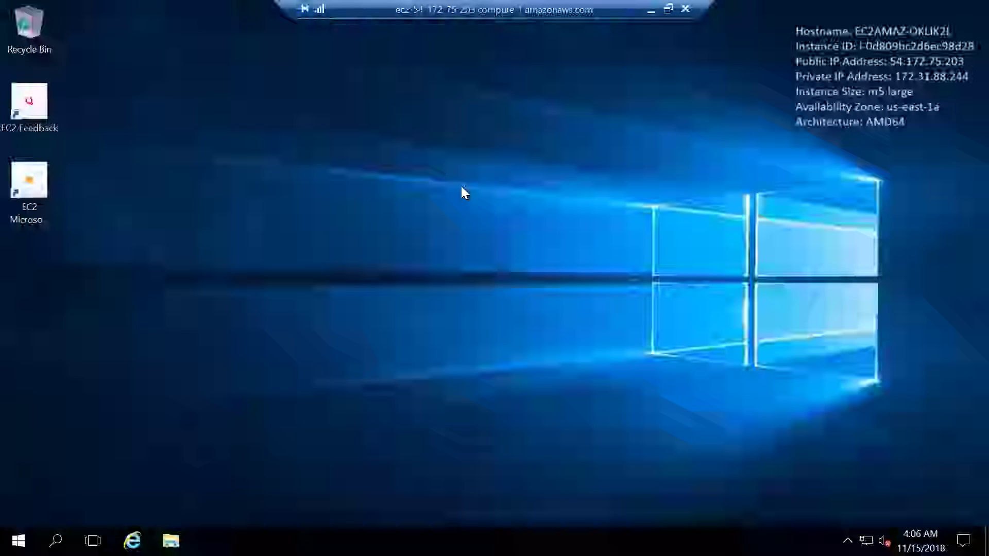
click(651, 9)
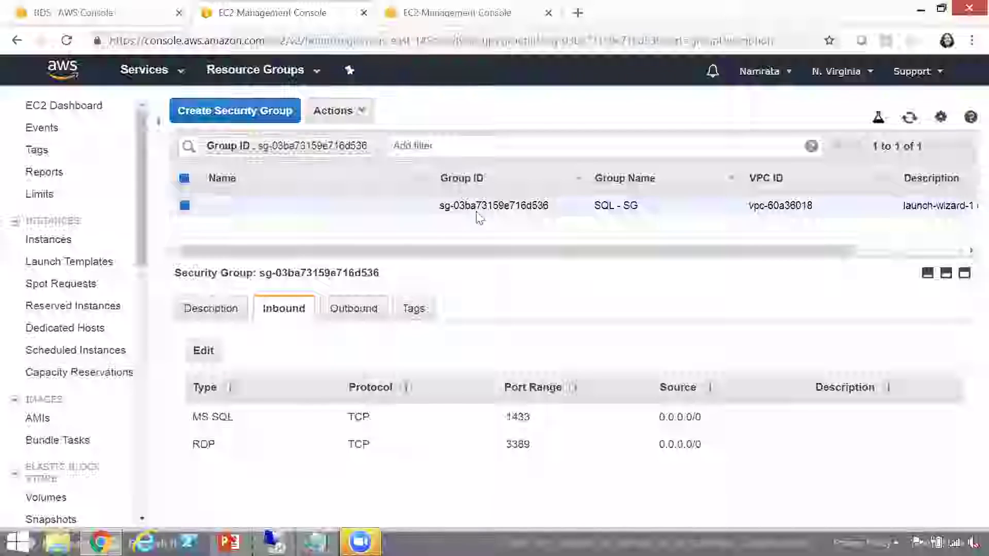
key(alt+Tab)
key(alt+Tab)
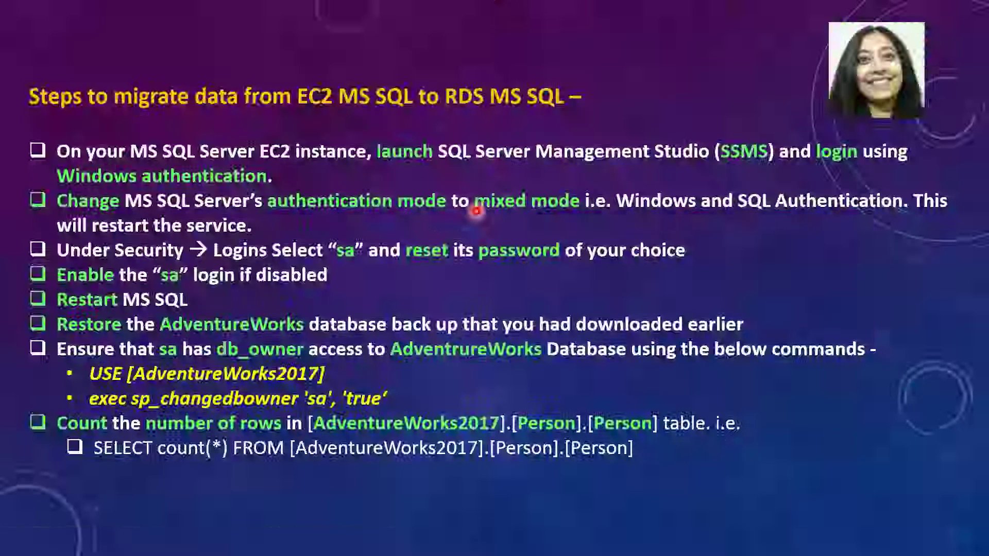
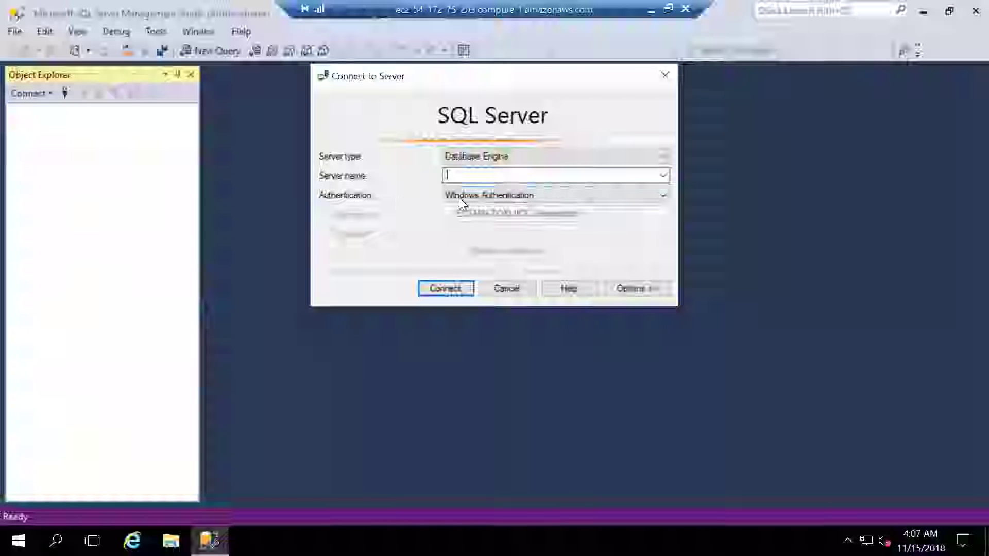
Connect to the local SQL Server 14.0 with Windows Authentication and widen Object Explorer to show full names.
click(438, 291)
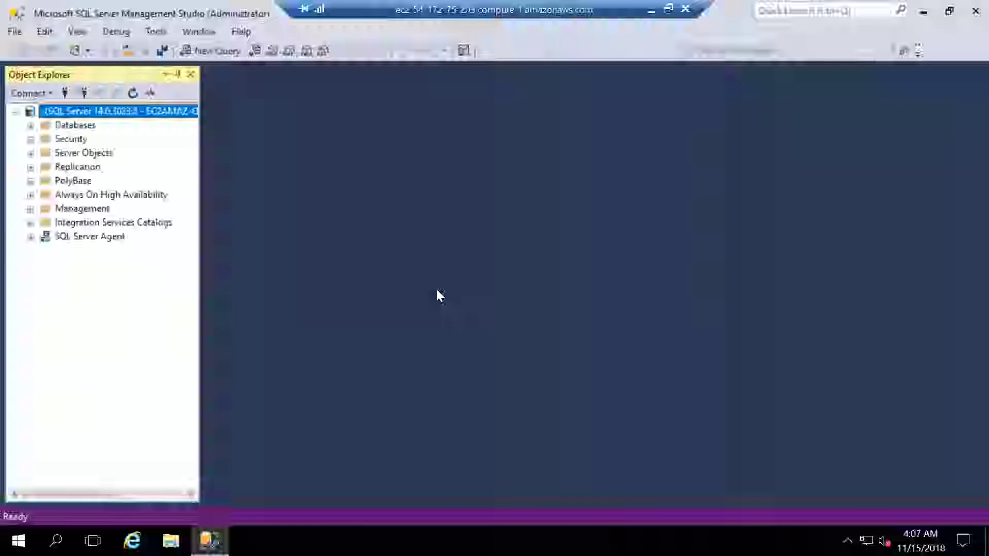
drag(200, 149, 323, 171)
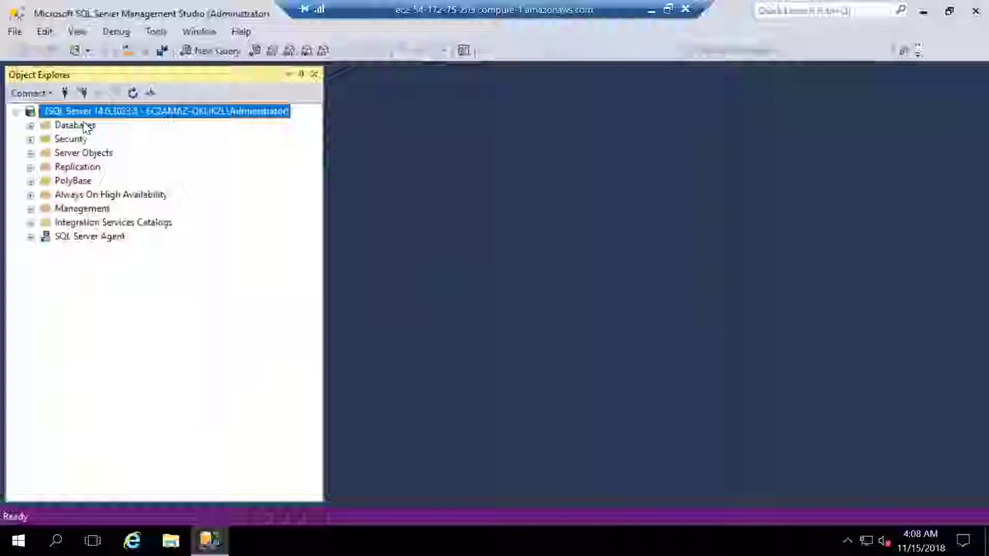
In Server Properties > Security, choose SQL Server and Windows Authentication mode and accept the restart notice.
right_click(95, 113)
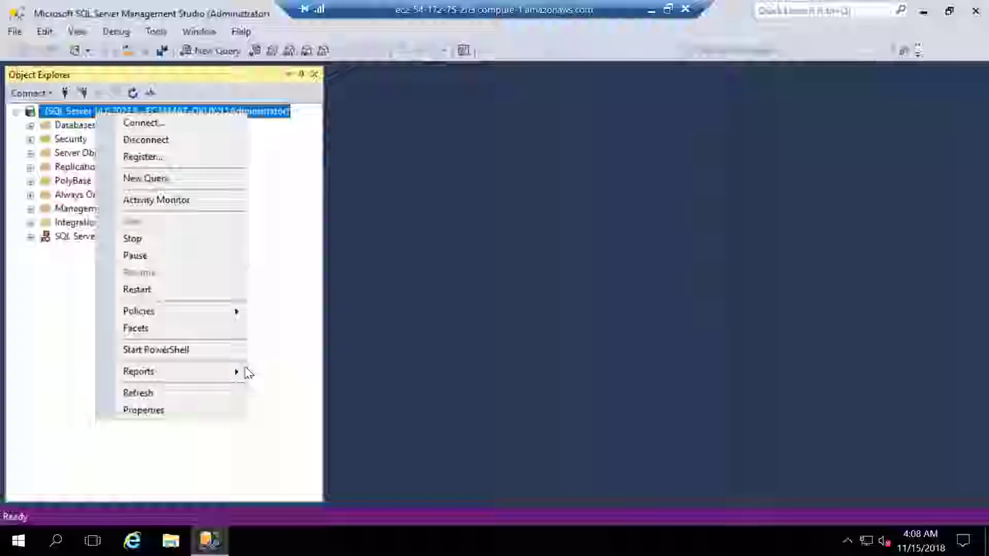
click(213, 410)
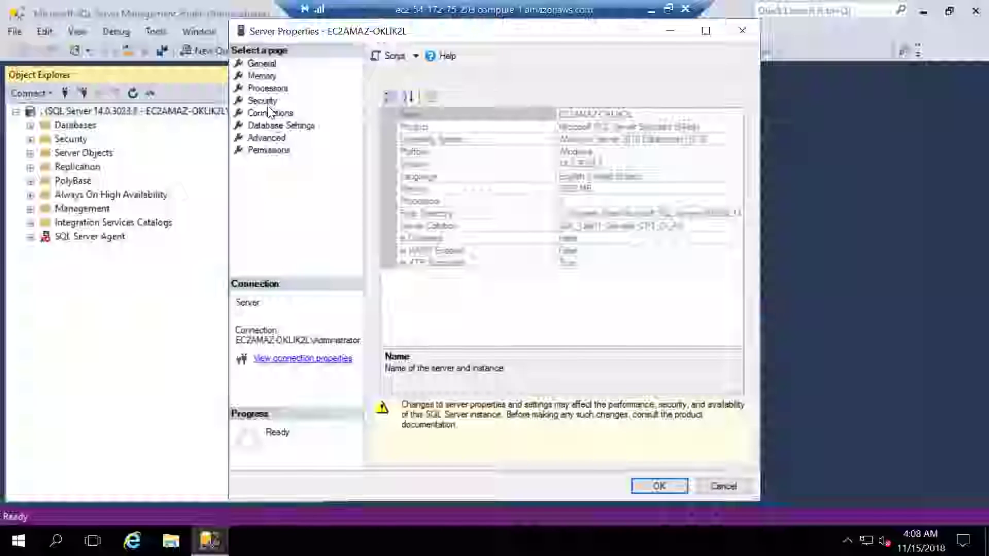
click(267, 102)
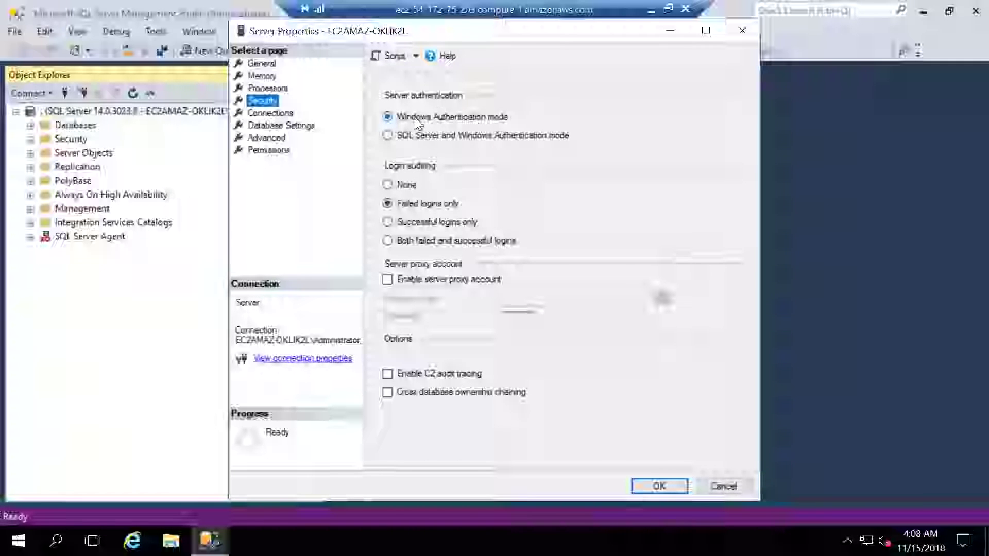
click(451, 135)
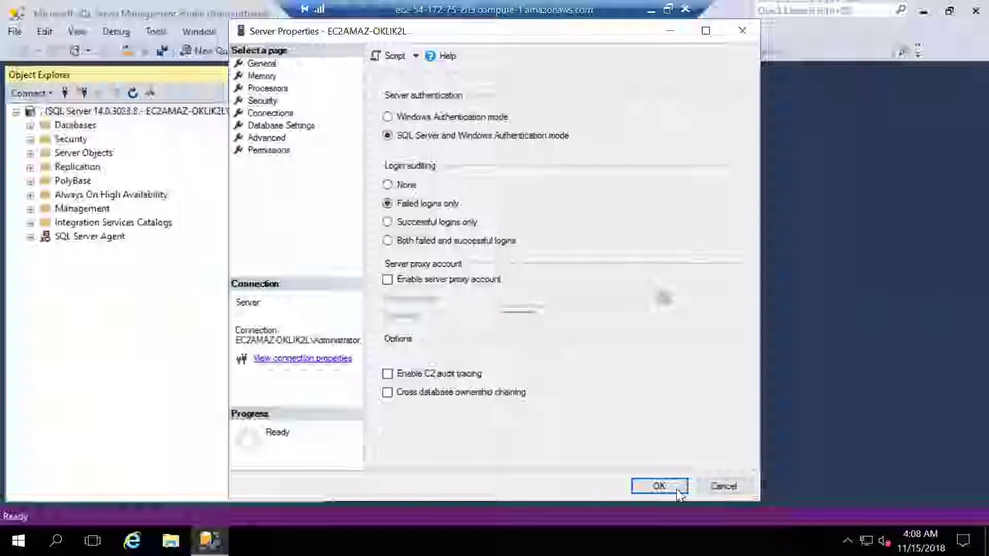
click(662, 487)
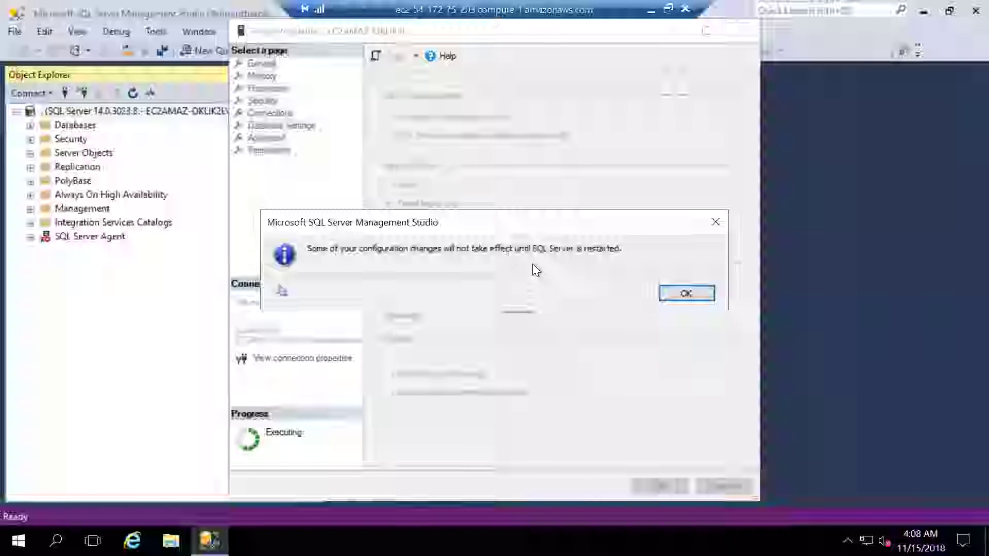
click(690, 293)
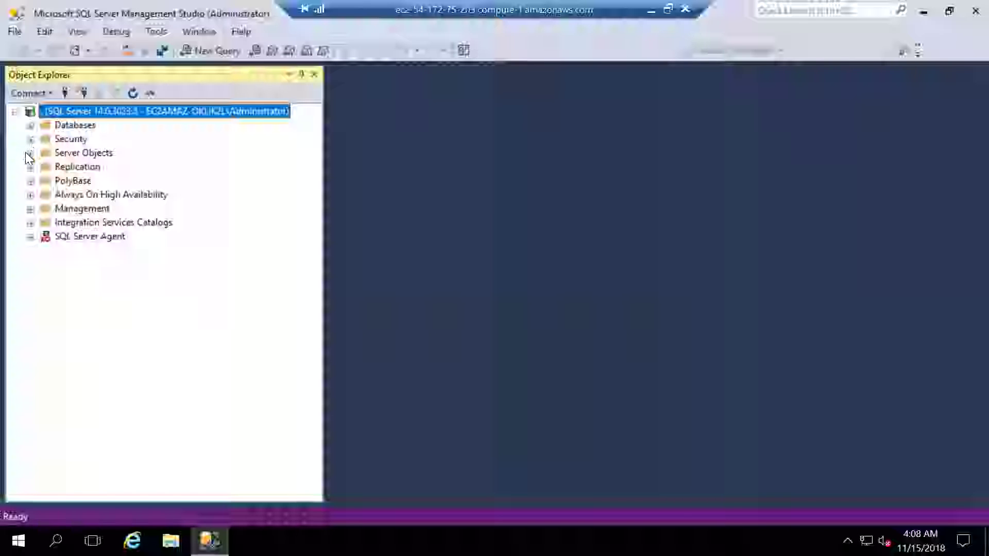
Expand Security > Logins and open the sa login's properties.
click(31, 139)
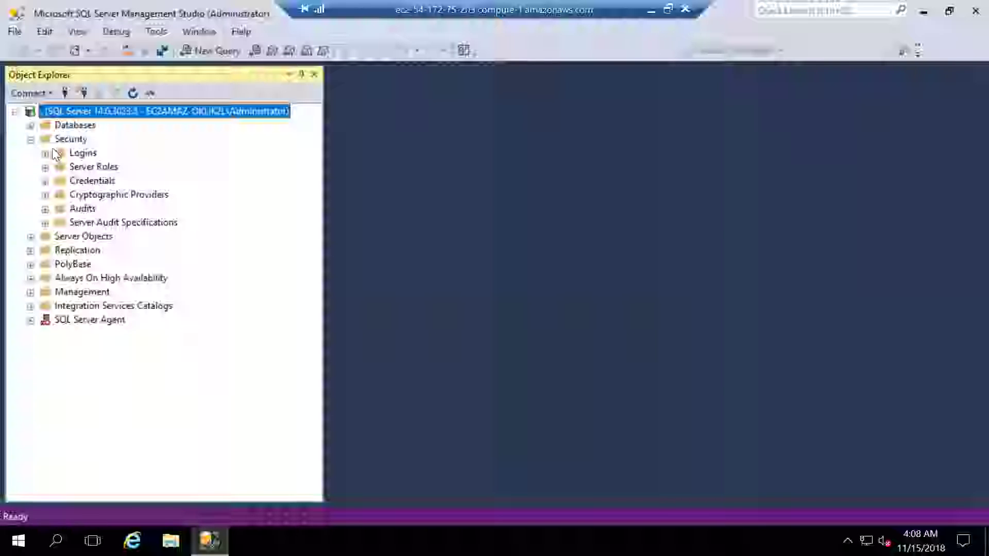
click(42, 155)
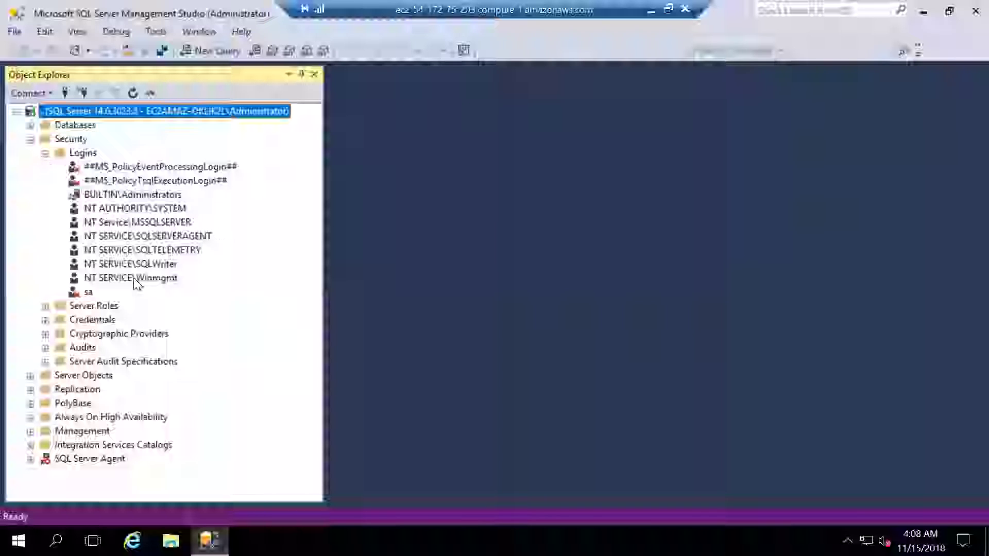
click(88, 292)
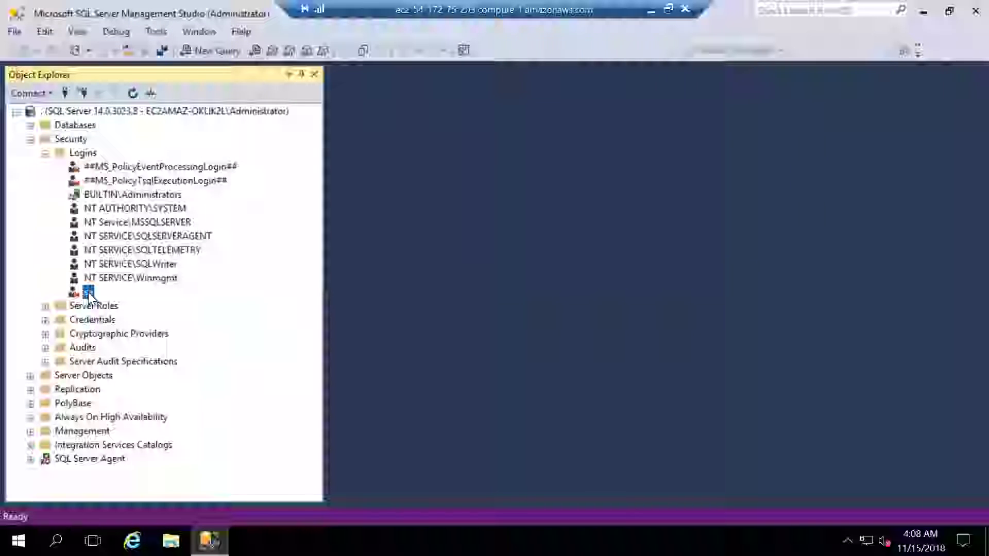
right_click(88, 292)
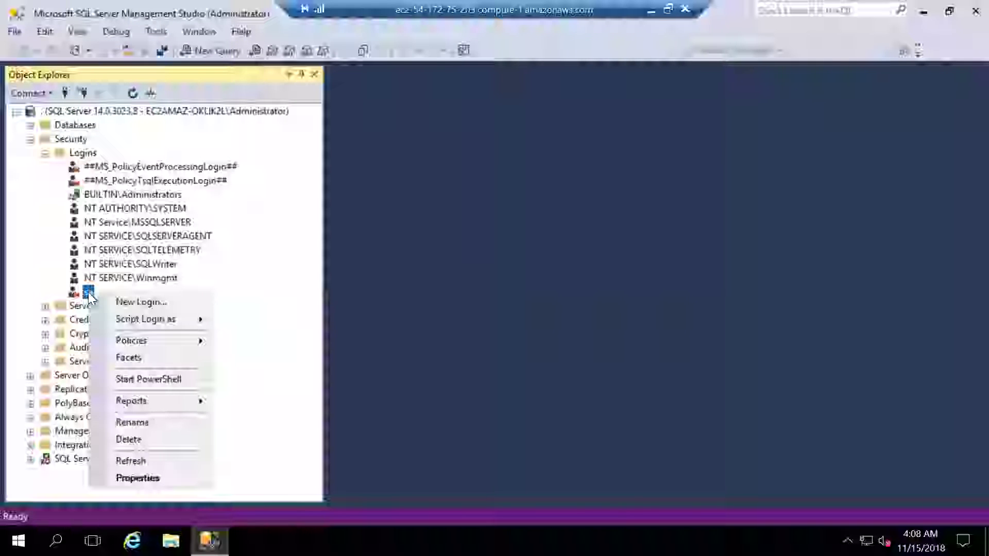
click(138, 479)
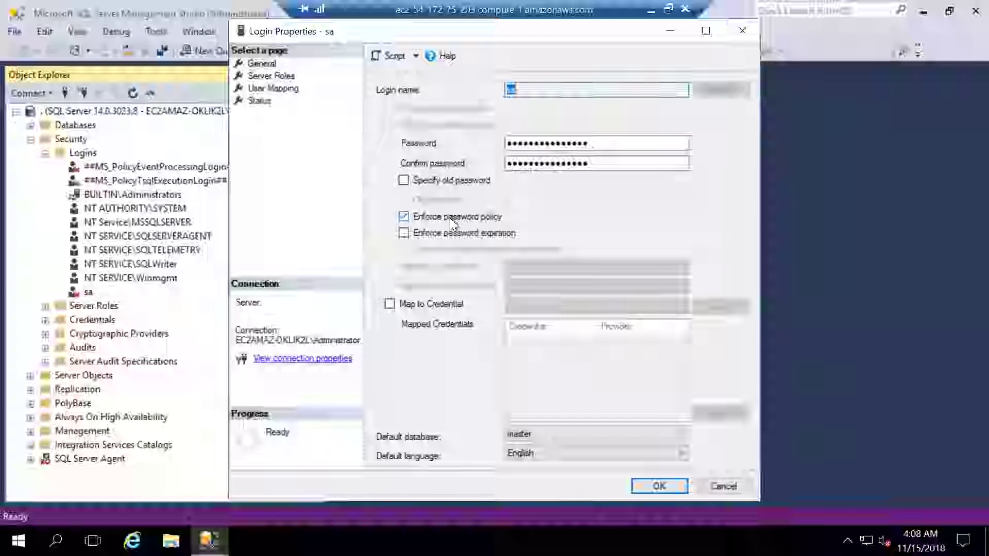
Enter and confirm a new sa password, uncheck Enforce password policy, and save.
click(577, 163)
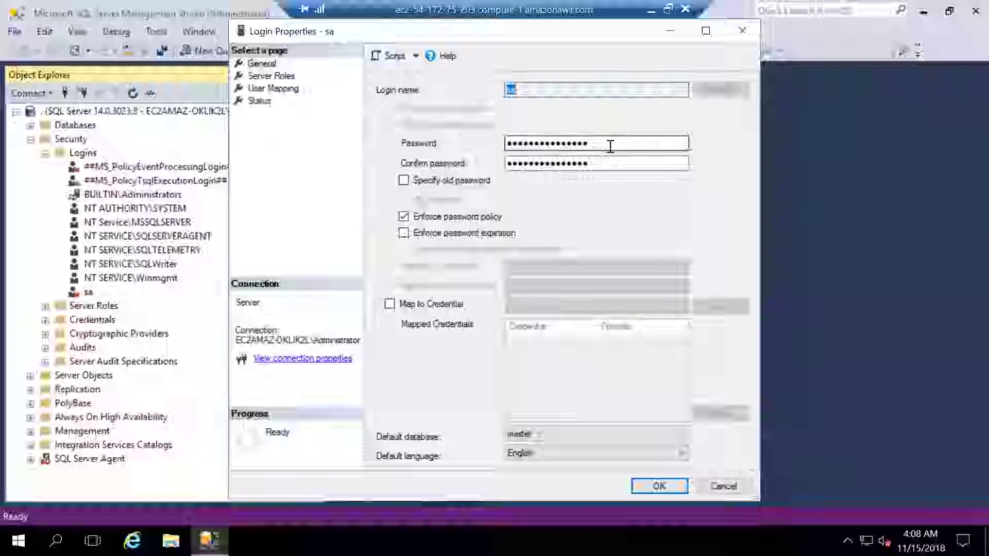
double_click(609, 145)
text(••)
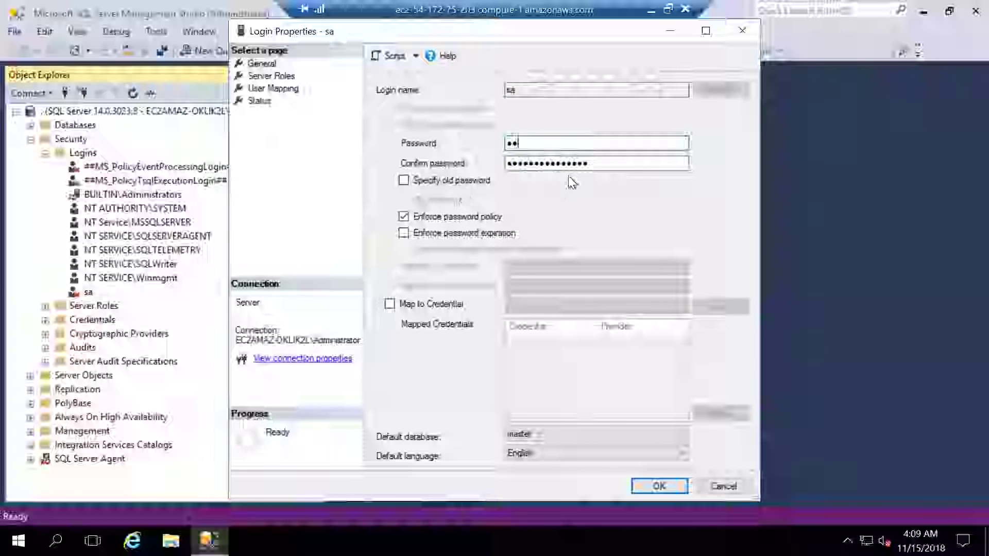
key(Tab)
text(••)
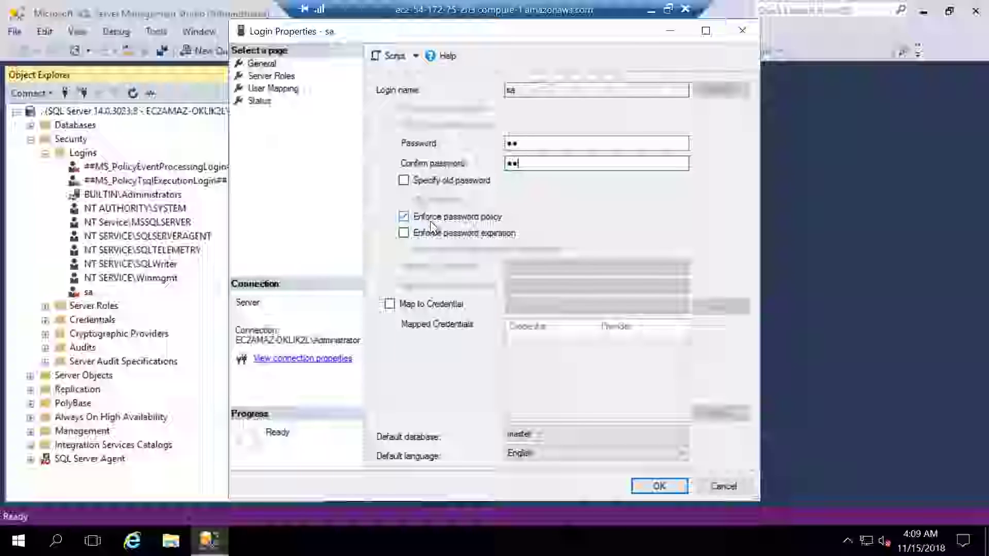
click(402, 217)
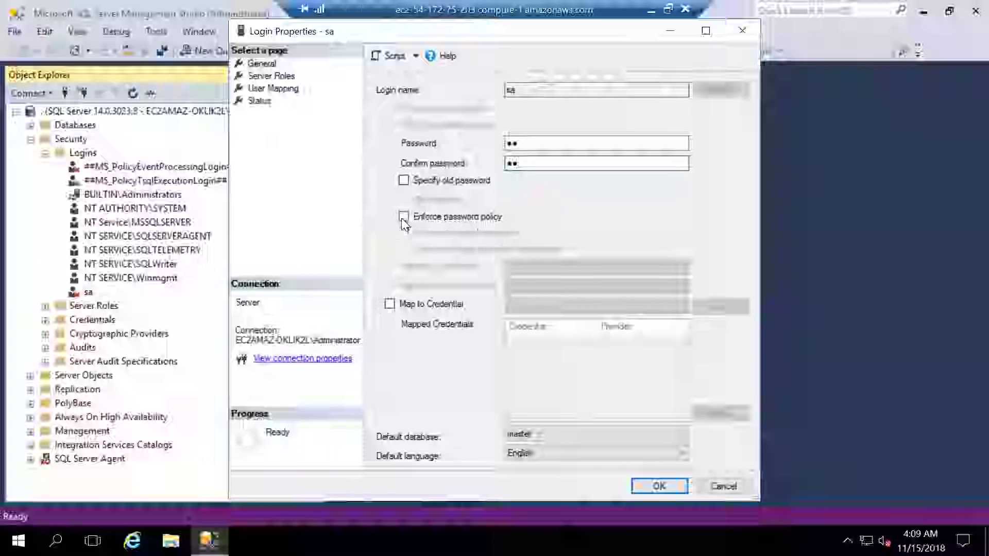
click(655, 486)
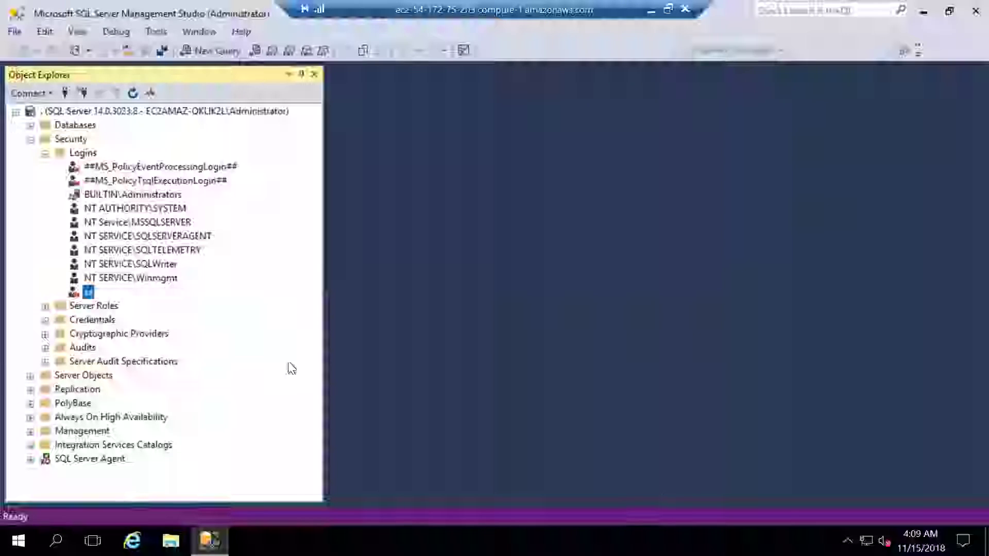
Set the sa login to Enabled on its Status page, save, refresh the tree, and collapse Security.
right_click(88, 297)
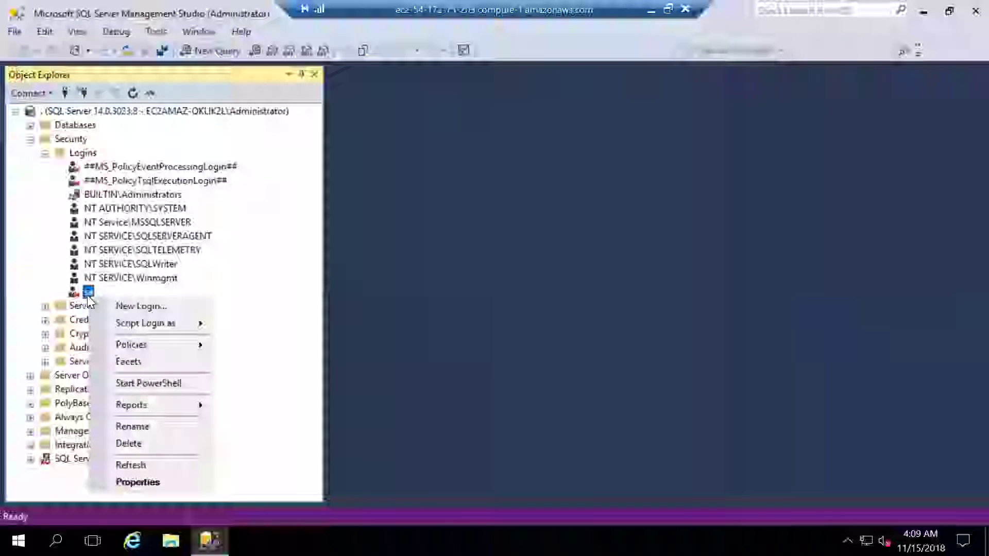
click(153, 481)
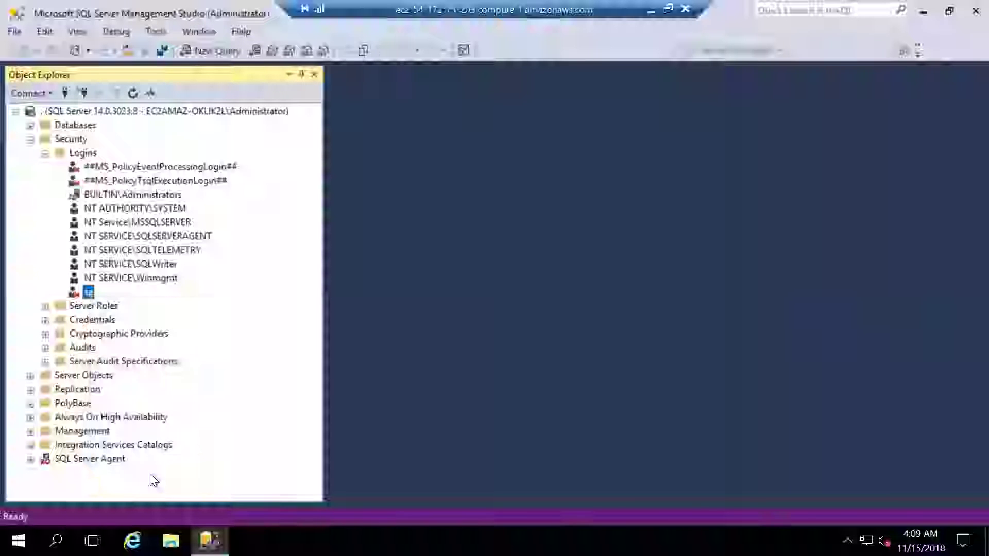
click(260, 101)
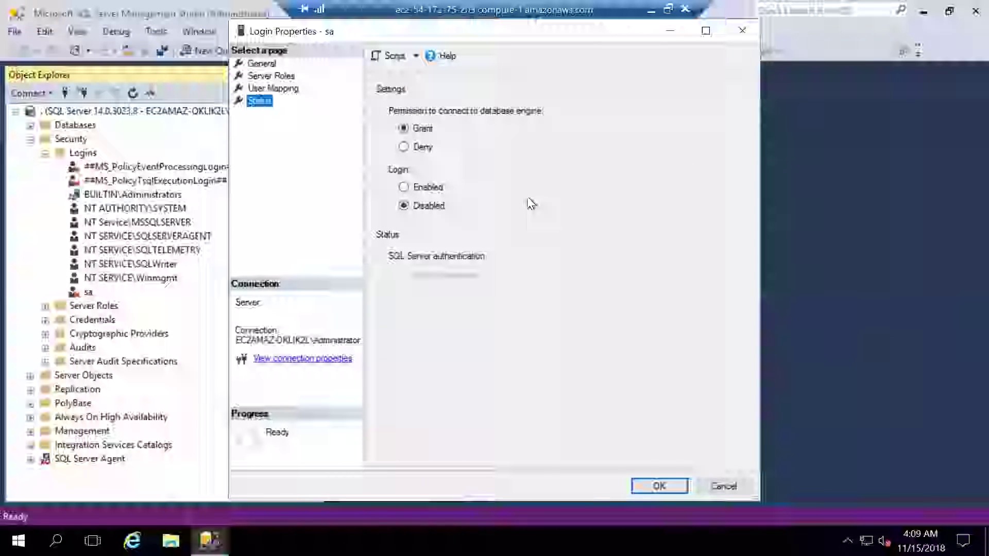
click(427, 187)
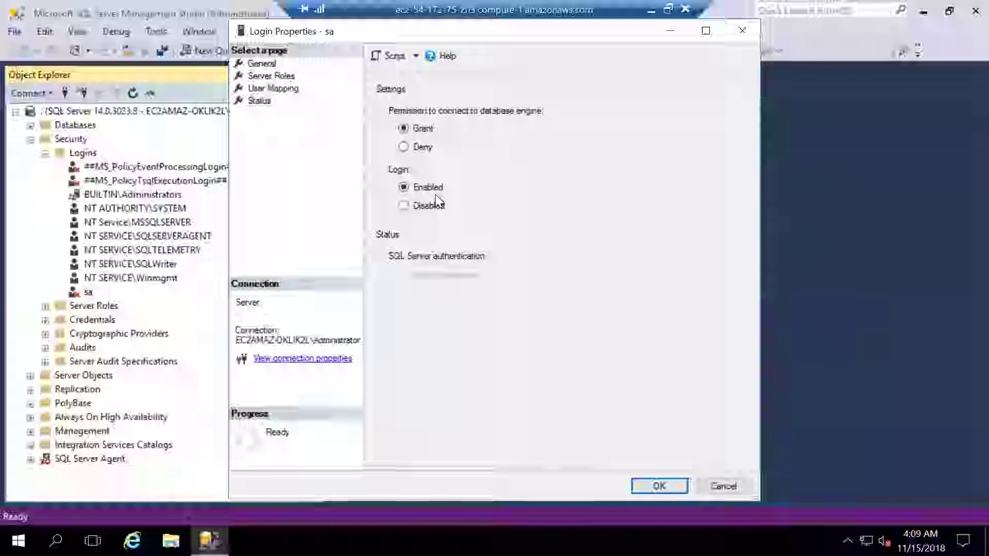
click(660, 487)
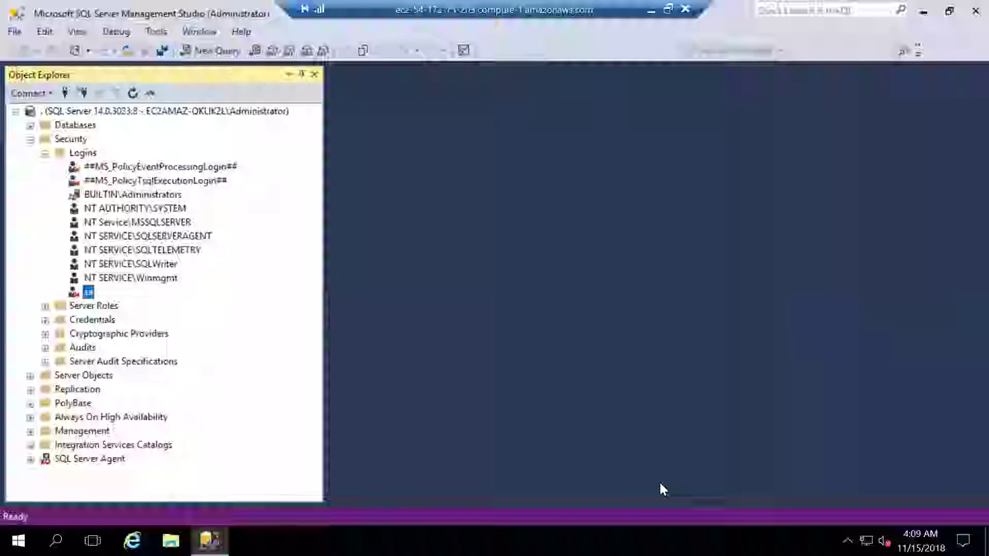
click(129, 97)
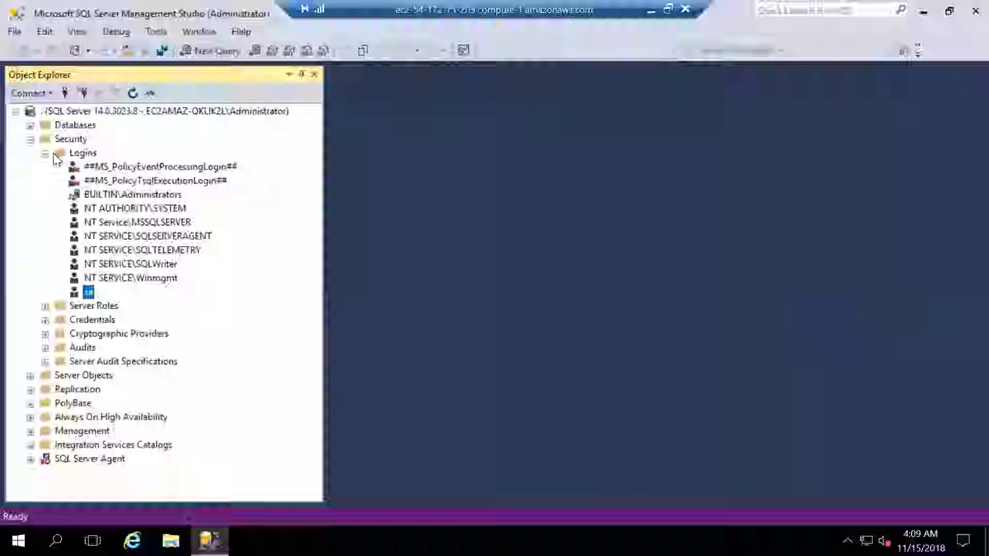
click(30, 139)
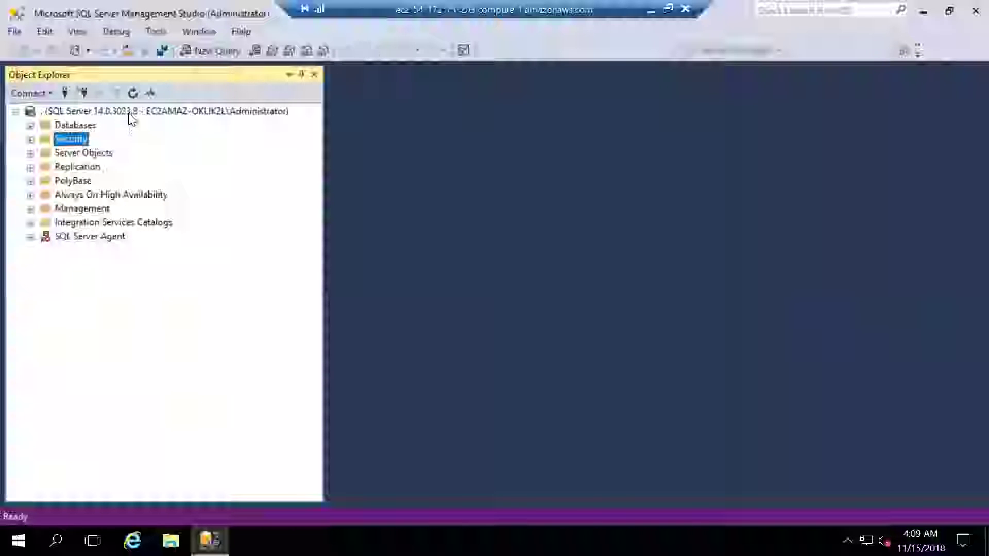
Restart the MSSQLSERVER service, confirming and also stopping SQL Server Launchpad.
right_click(130, 113)
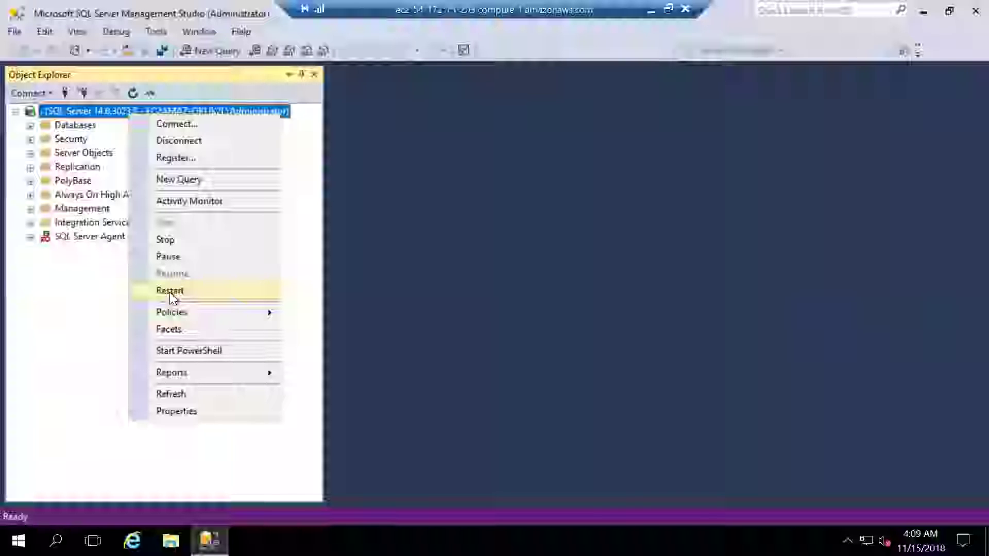
click(170, 291)
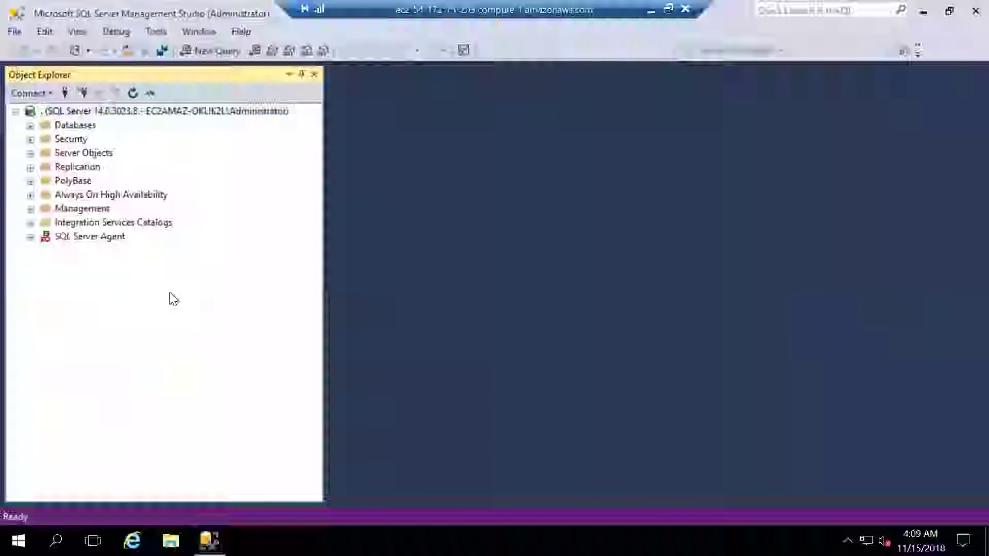
click(375, 89)
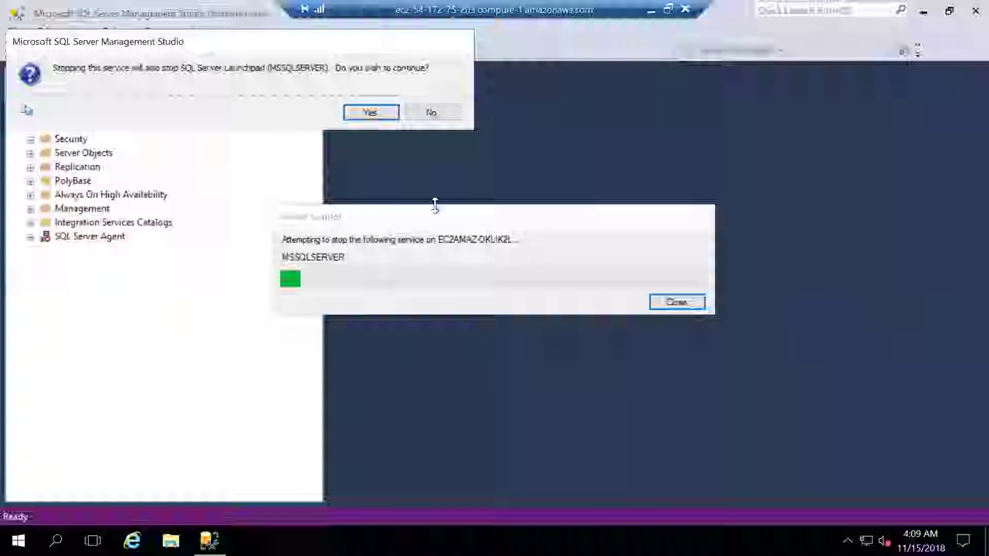
click(372, 112)
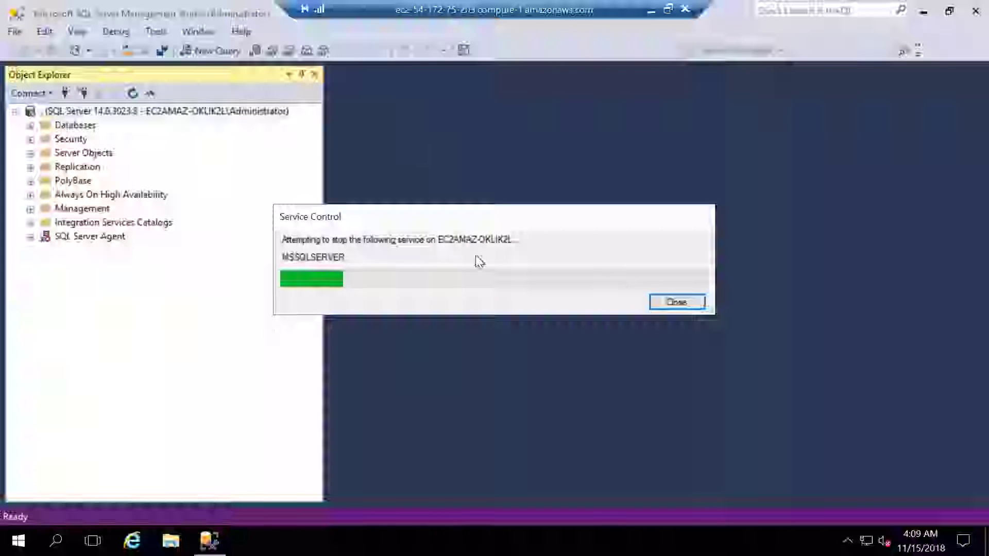
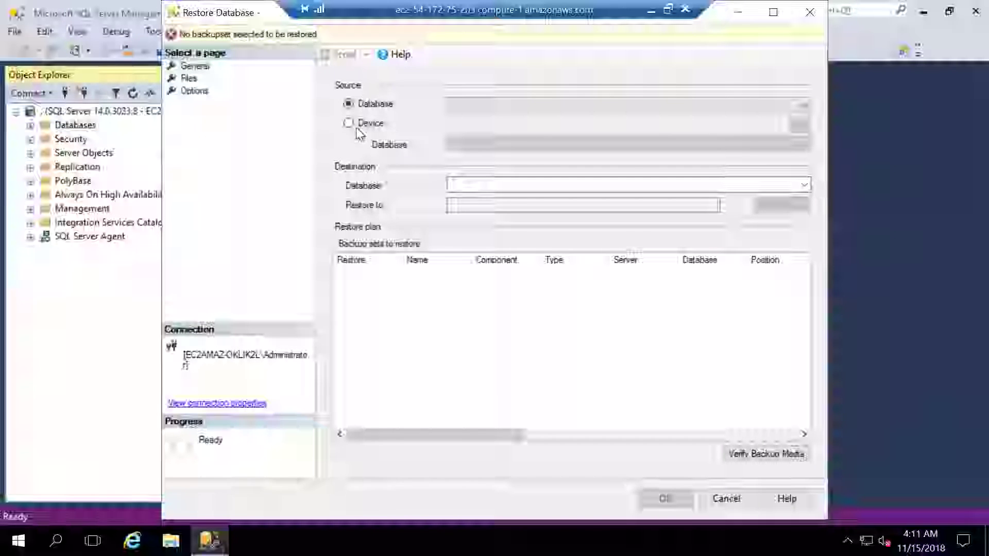
Restore AdventureWorks2017 from the device file C:\AdventureWorks2017.bak and dismiss the success message.
click(356, 125)
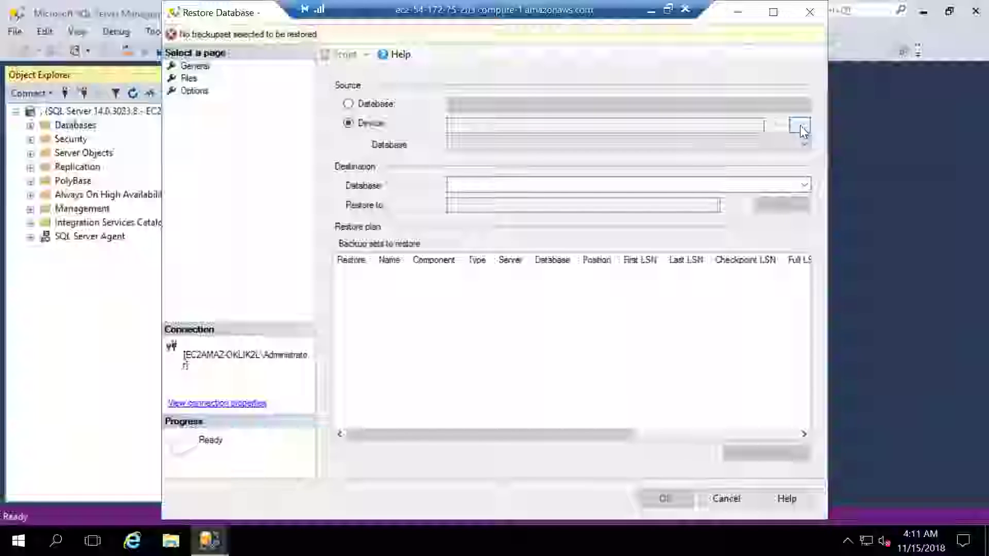
click(799, 125)
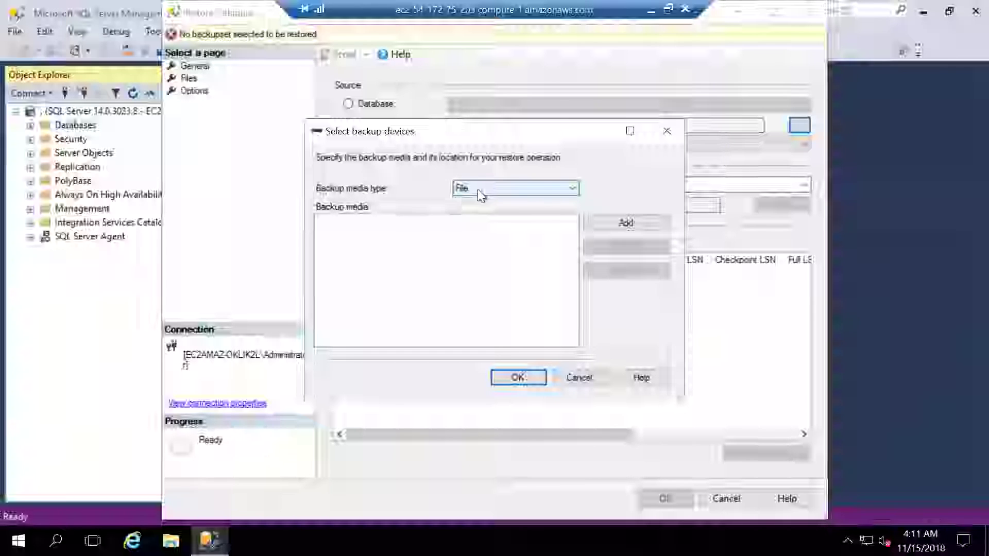
click(644, 223)
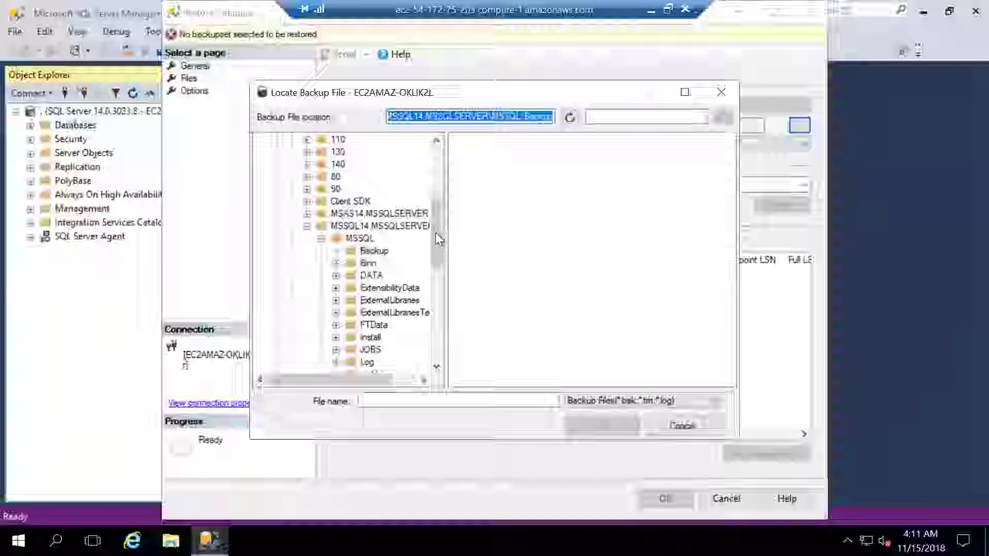
drag(435, 203, 437, 149)
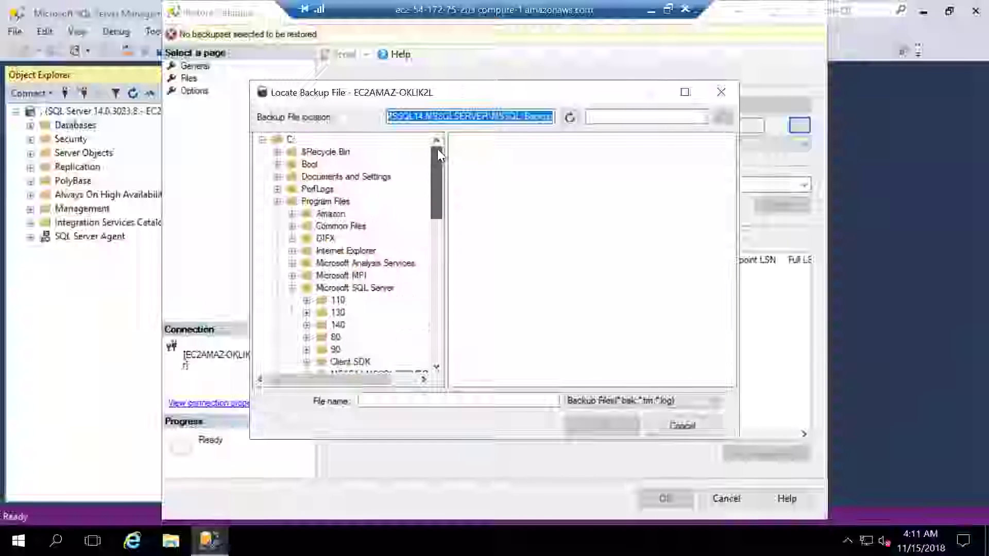
click(290, 140)
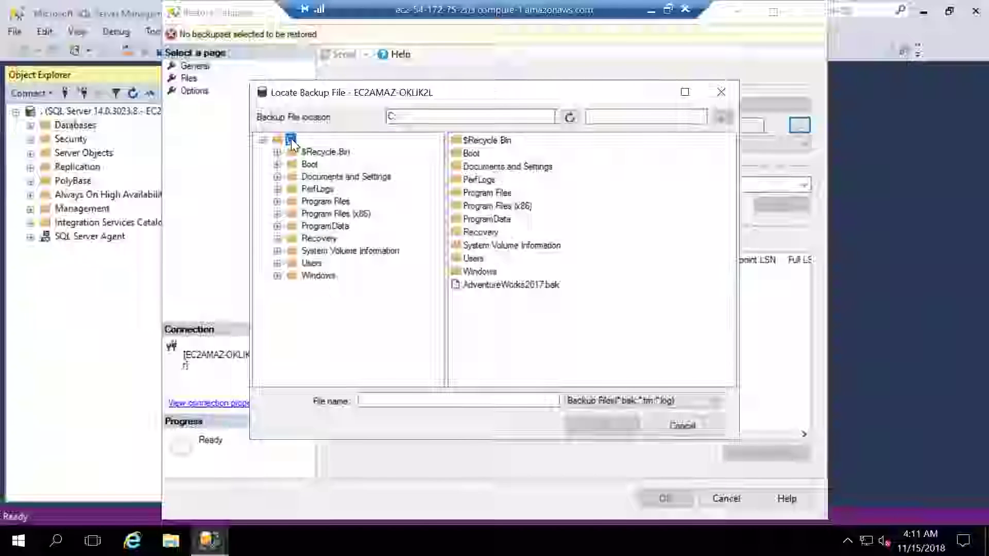
click(542, 287)
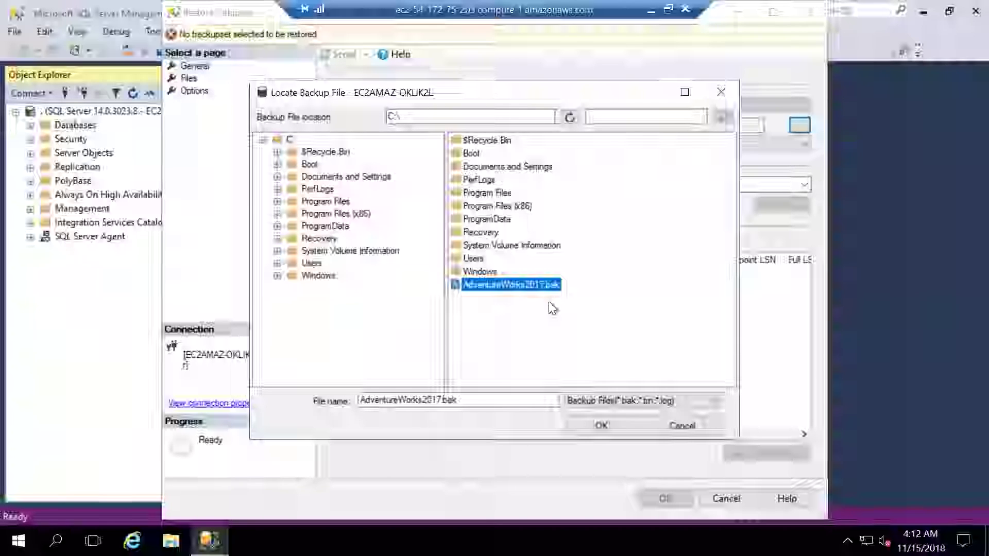
click(602, 426)
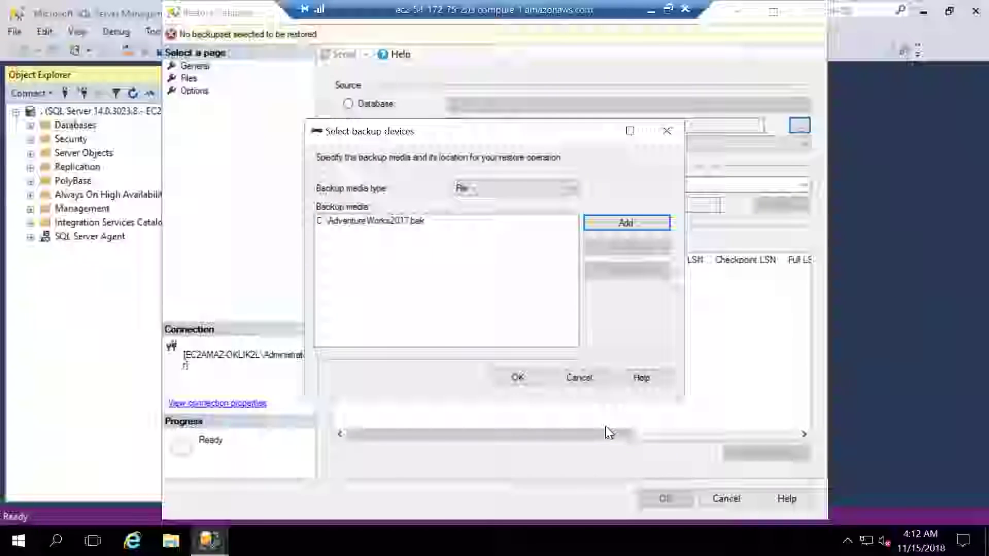
click(513, 379)
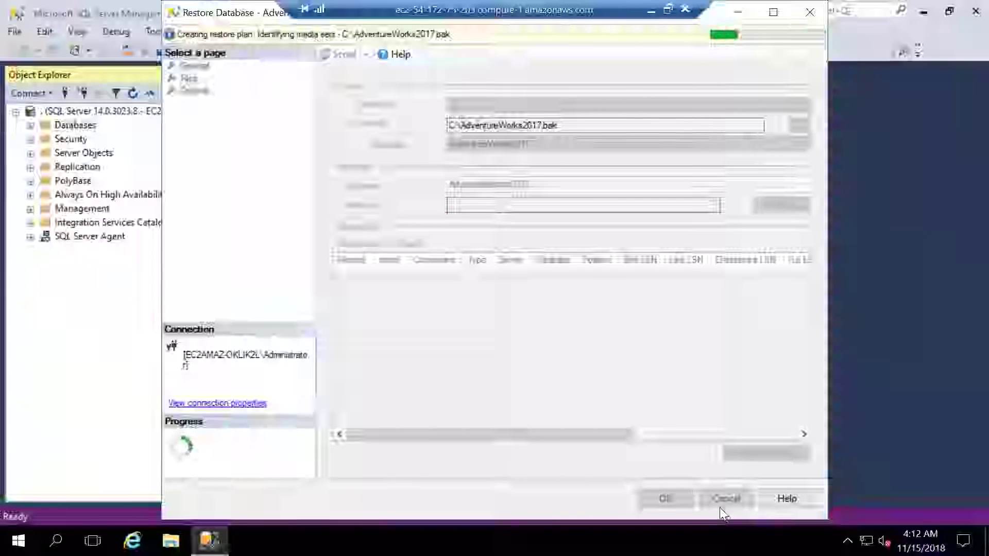
click(665, 499)
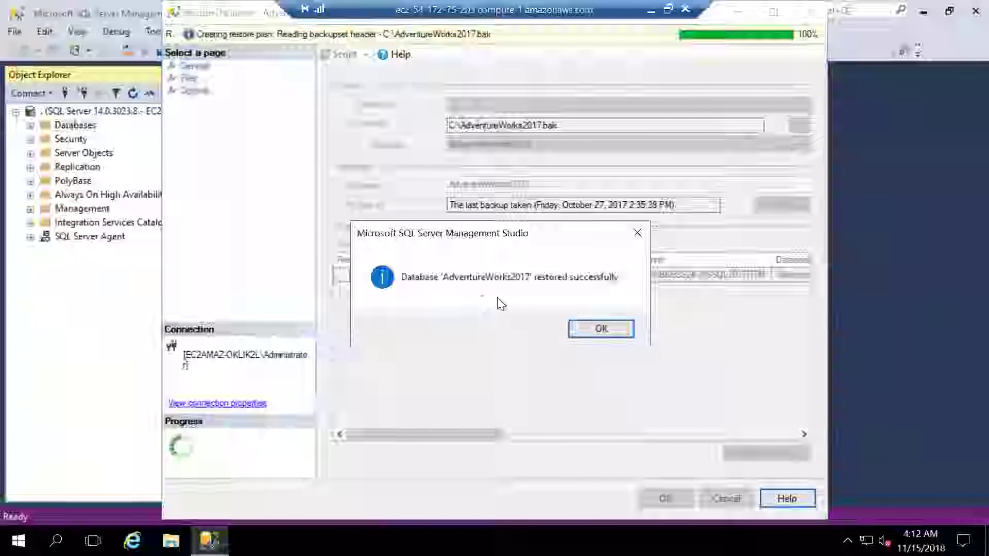
click(600, 330)
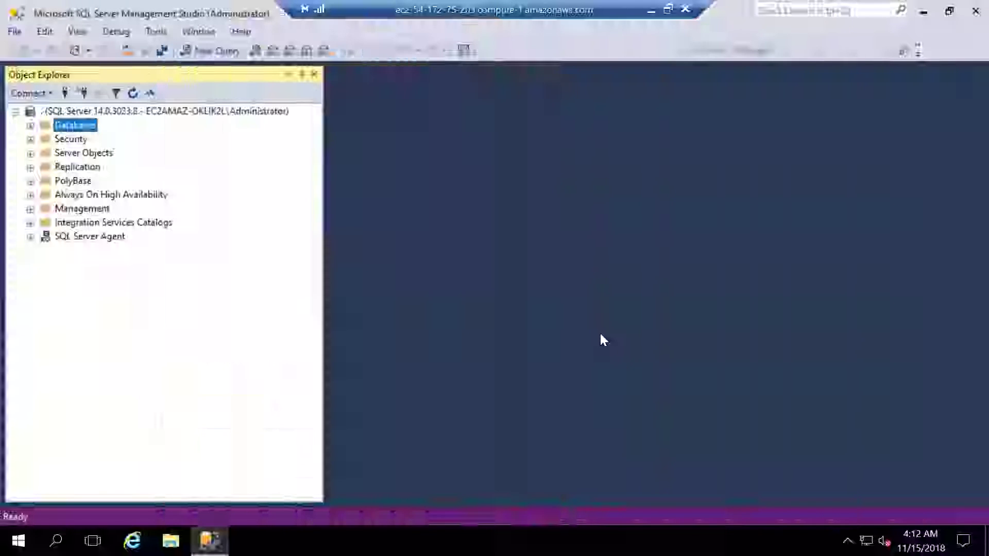
Expand AdventureWorks2017's tables in Object Explorer and locate Person.Person.
click(31, 126)
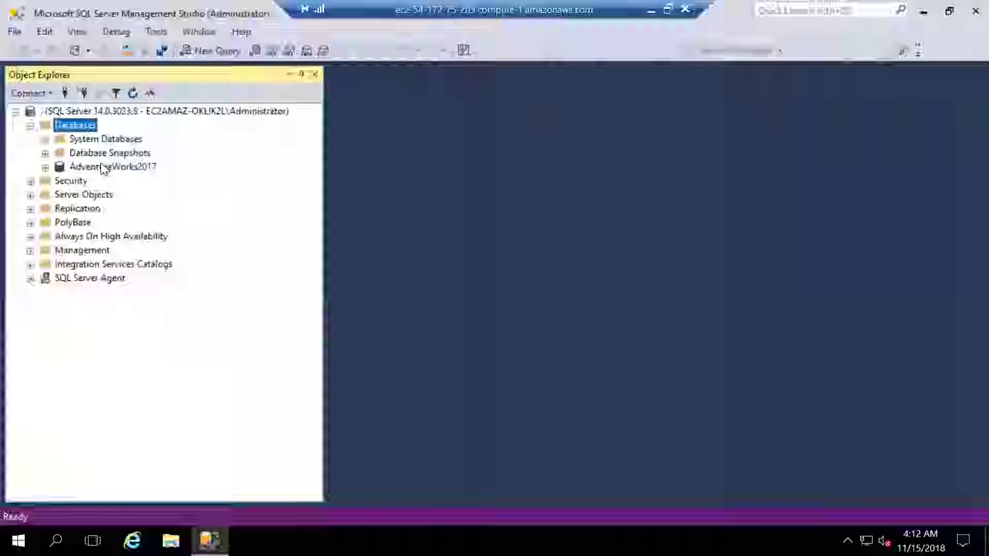
click(45, 167)
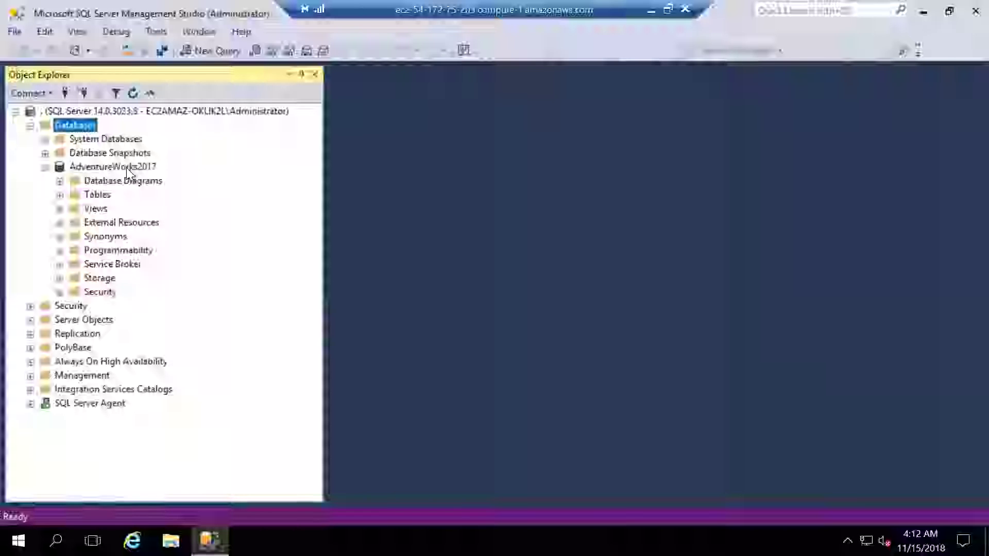
click(62, 196)
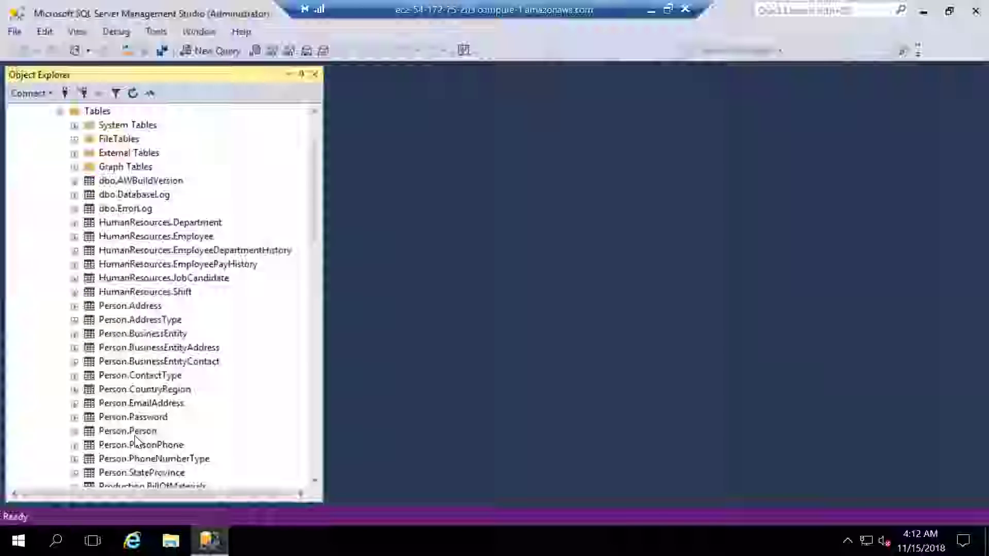
click(136, 432)
click(132, 432)
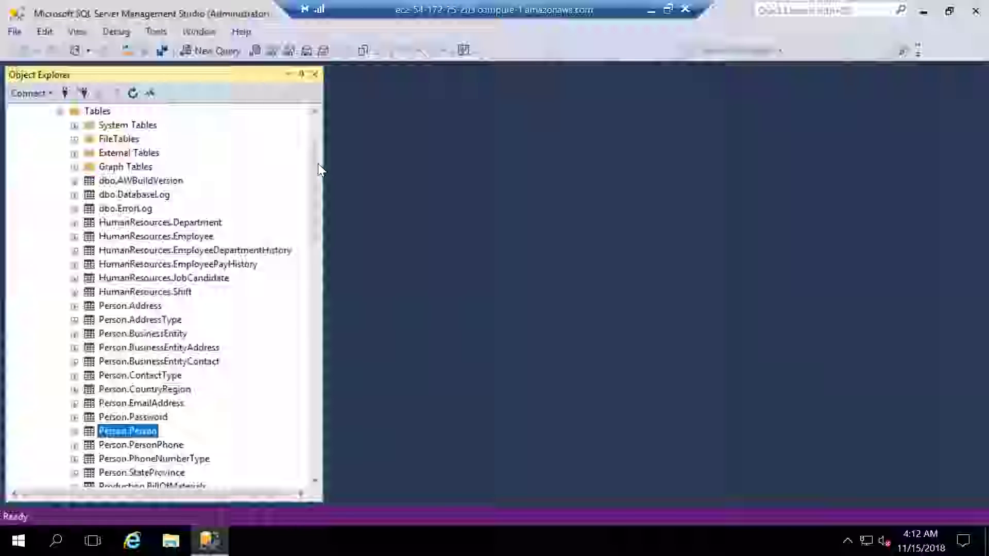
drag(313, 168, 307, 109)
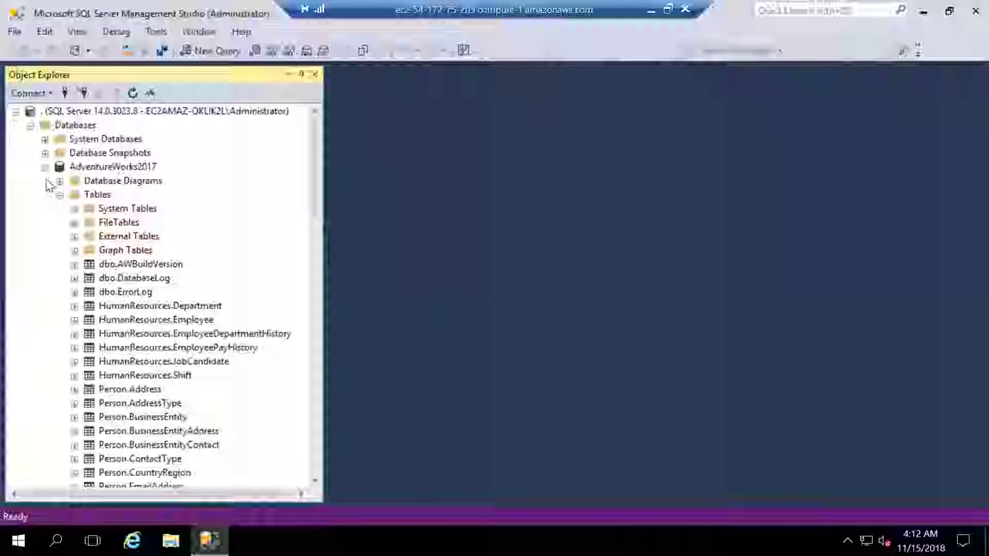
Collapse AdventureWorks2017 and expand Security > Logins to show the sa login.
click(44, 167)
click(29, 192)
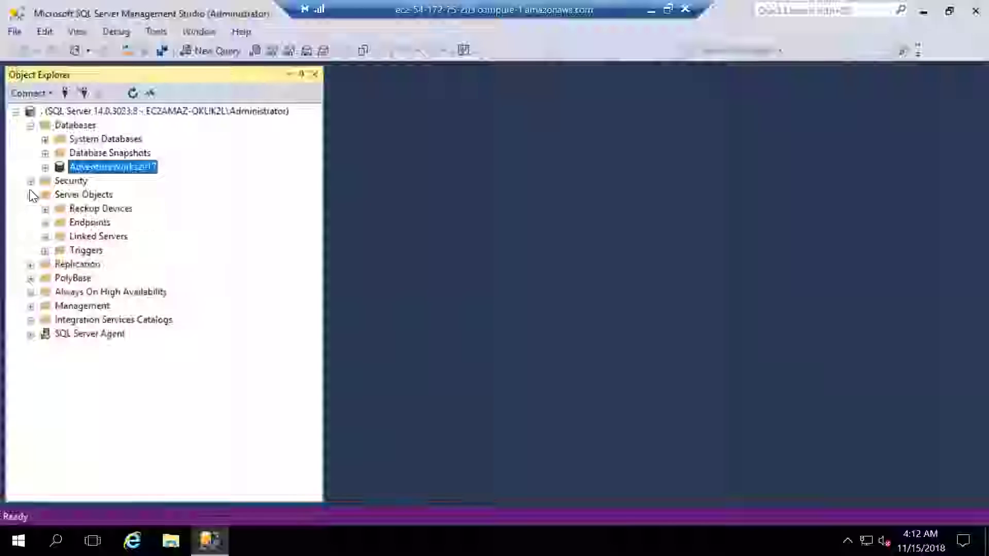
click(31, 181)
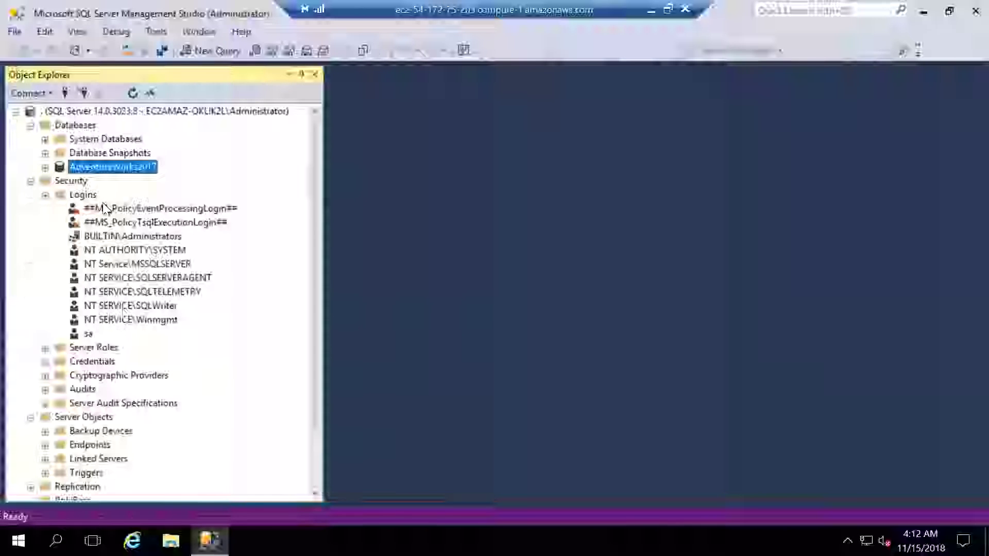
Attempt to map sa to AdventureWorks2017 as db_owner, then dismiss error 15405 and cancel.
right_click(89, 337)
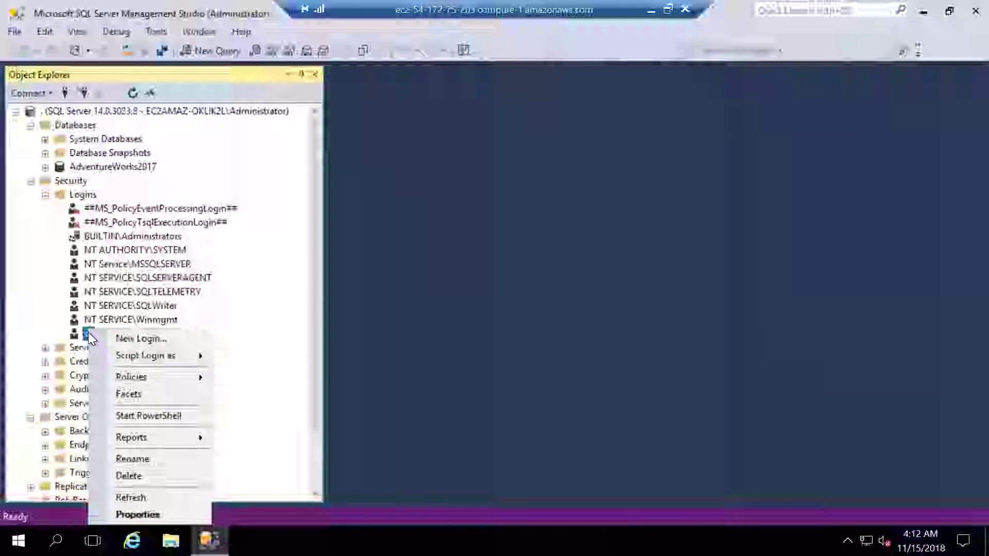
click(132, 508)
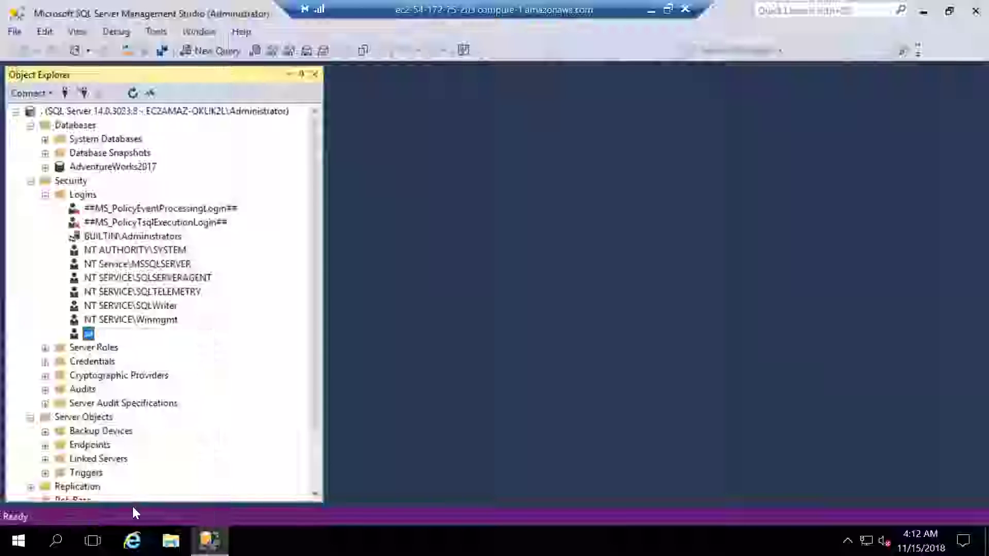
click(273, 88)
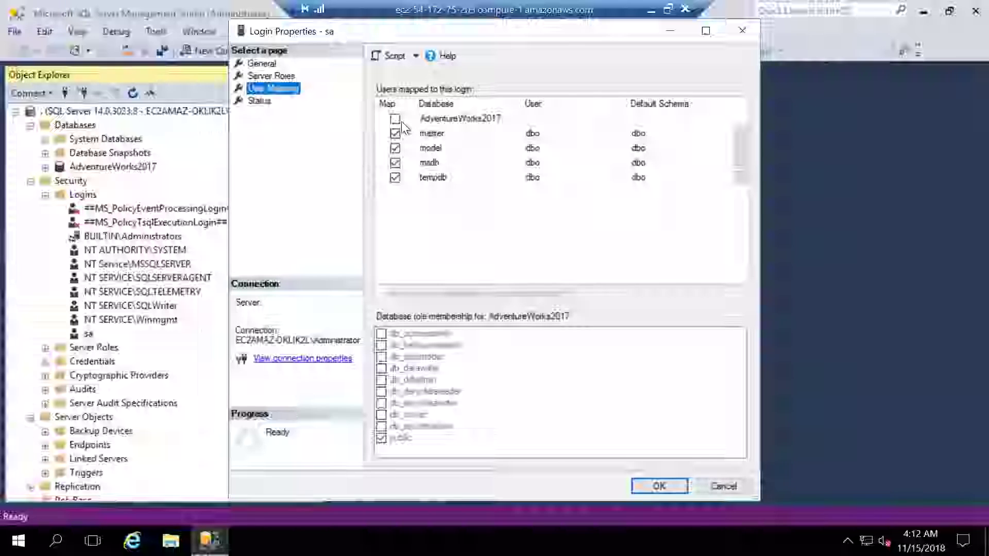
click(395, 120)
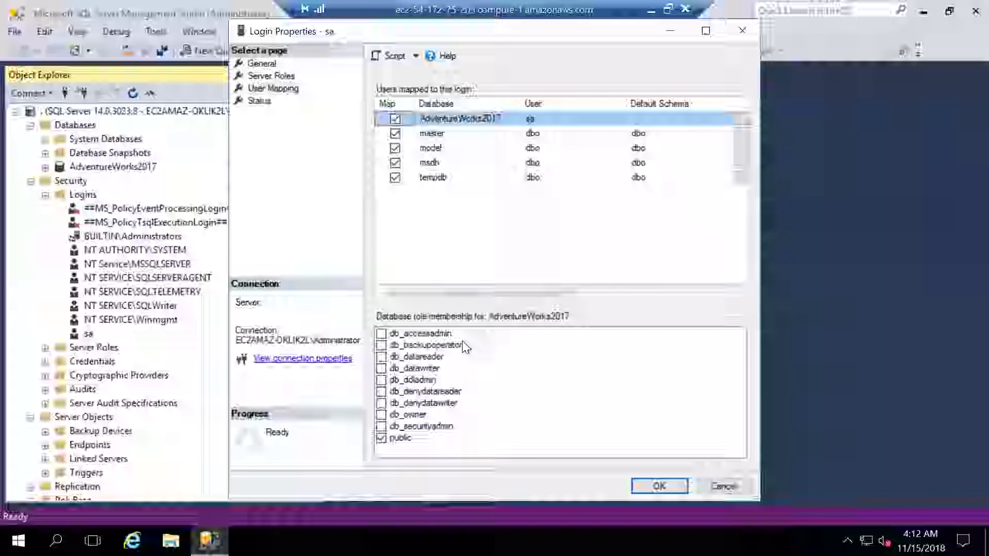
click(381, 415)
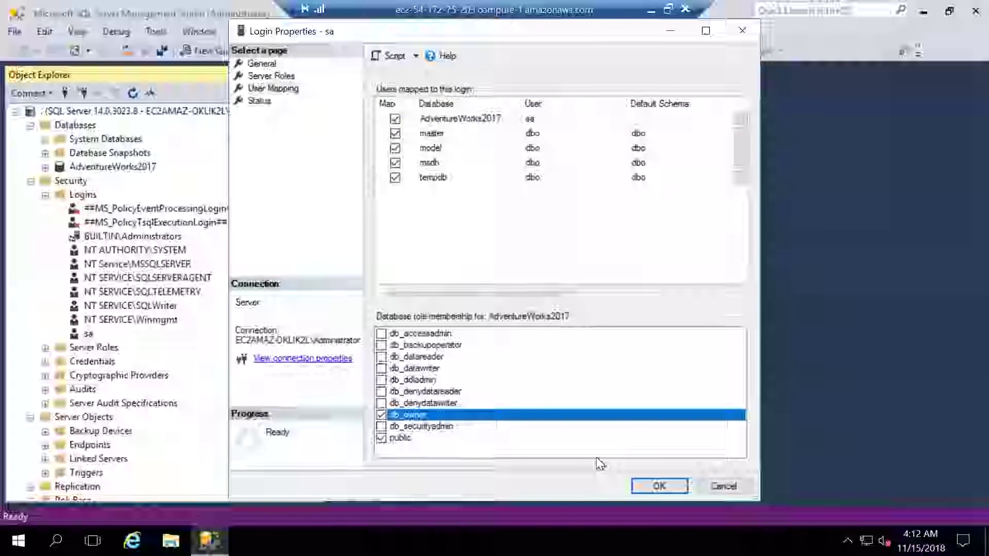
click(653, 488)
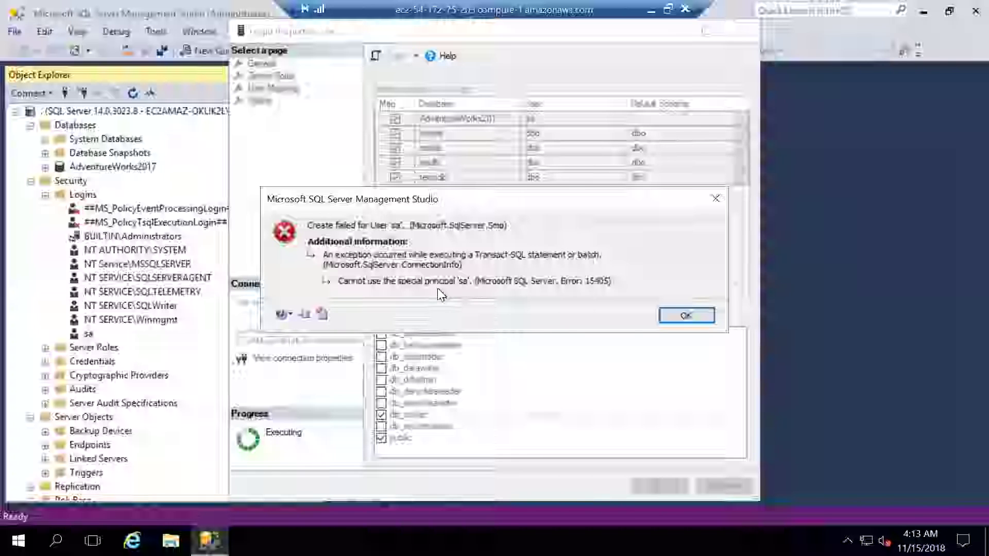
click(662, 311)
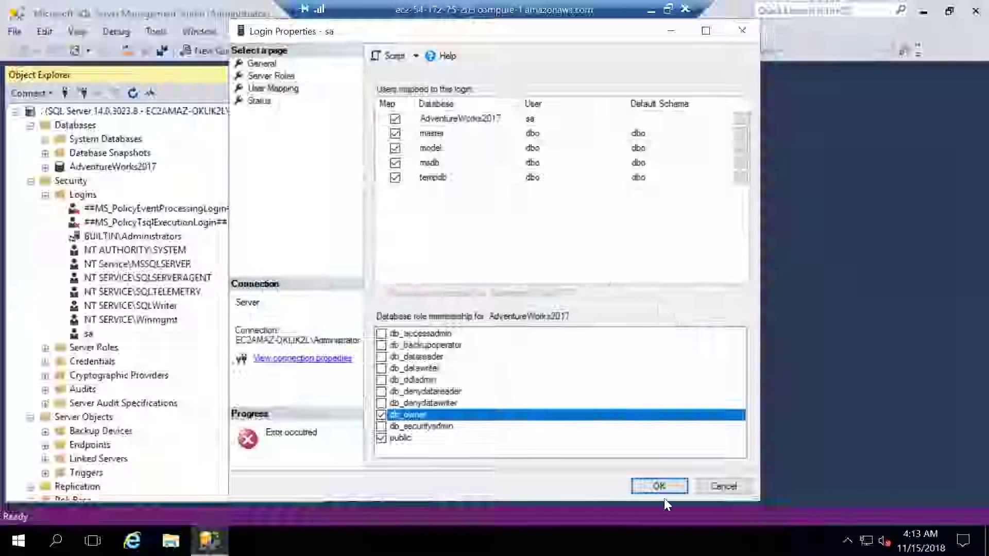
click(730, 486)
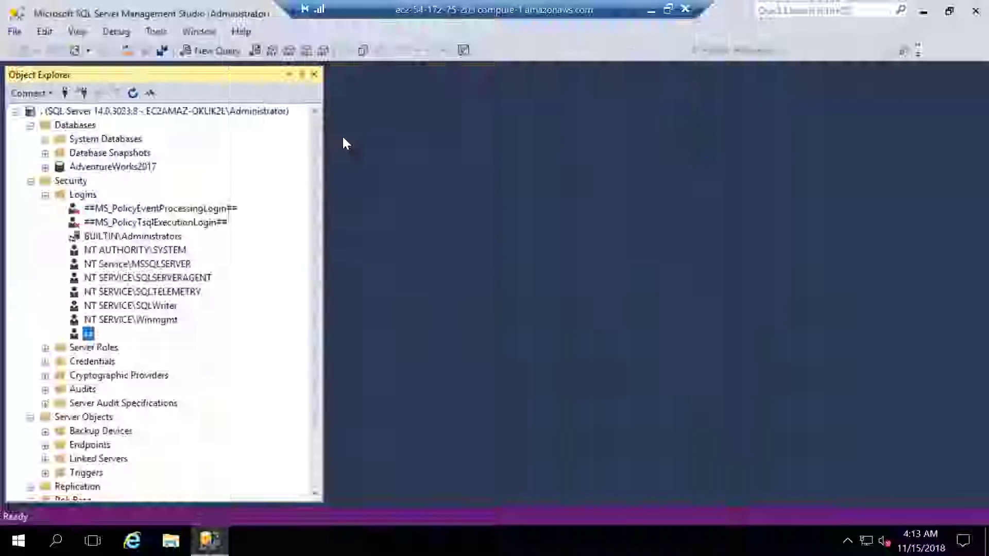
Open a new query window on the server's current connection via File > New.
click(102, 111)
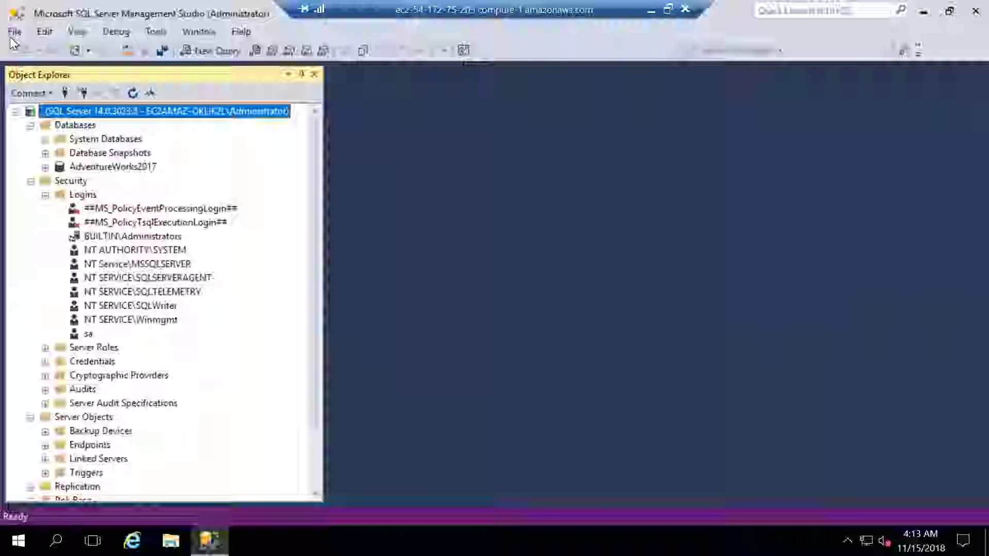
click(14, 32)
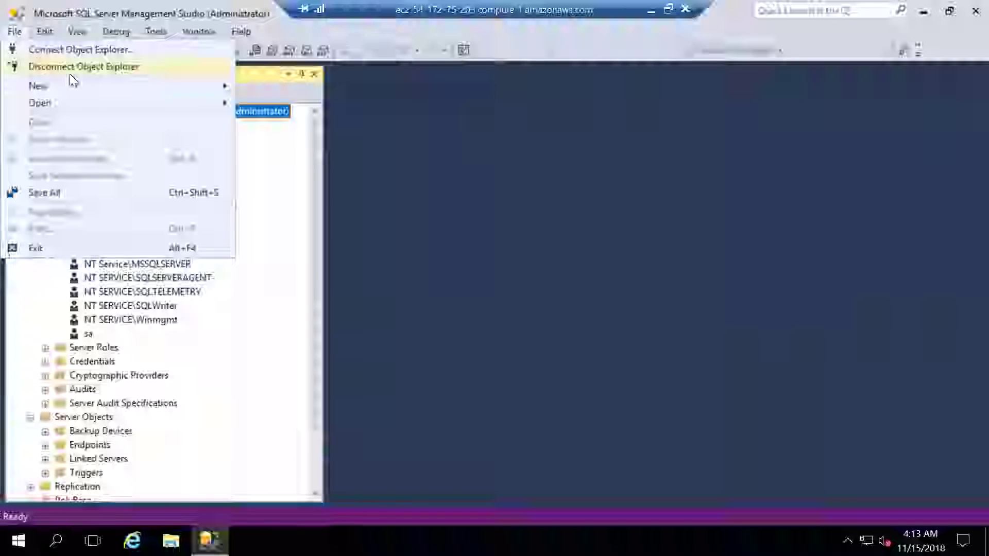
mouse_move(91, 89)
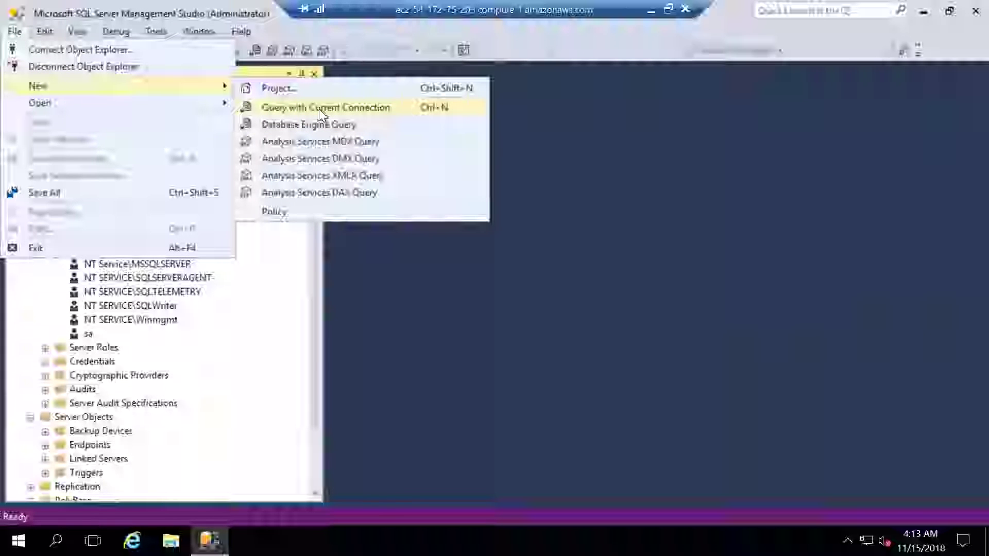
click(319, 109)
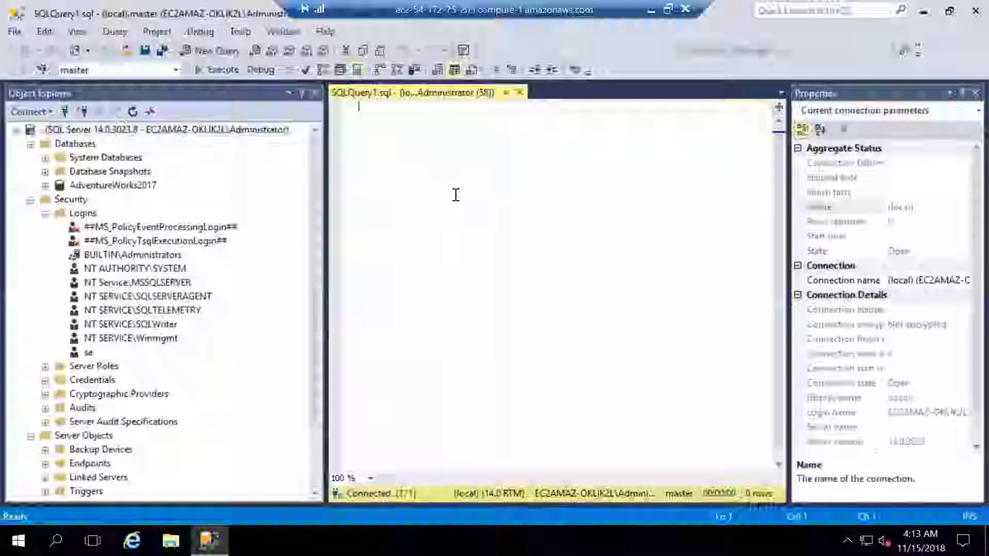
key(alt+Tab)
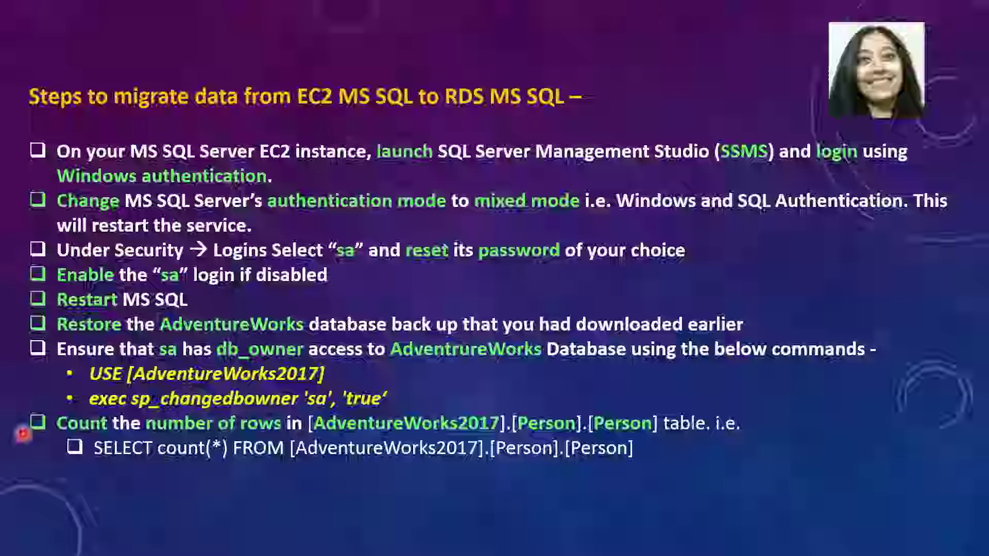
Select the USE and exec sp_changedbowner lines on PowerPoint slide 100, then return to SSMS.
key(alt+Tab)
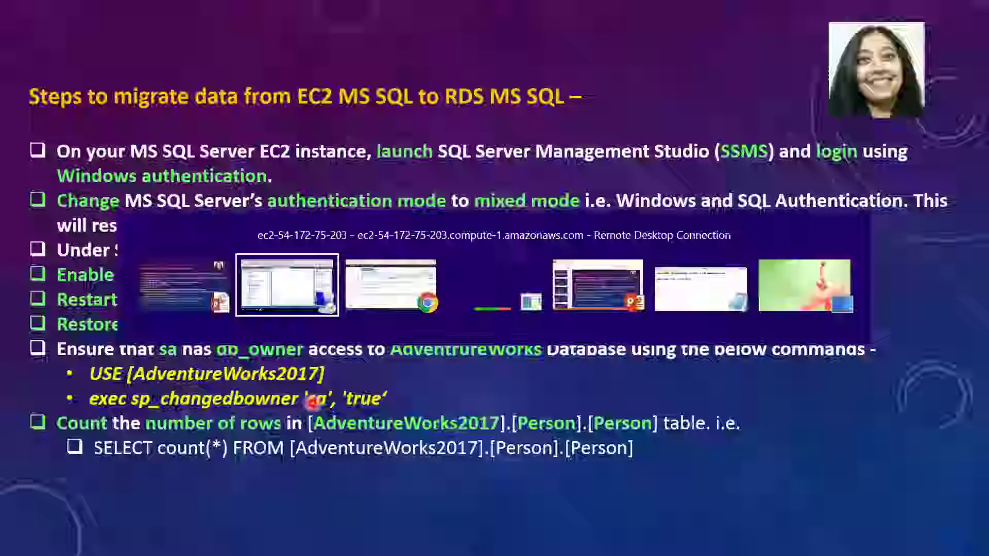
key(alt+Tab)
key(alt+Tab)
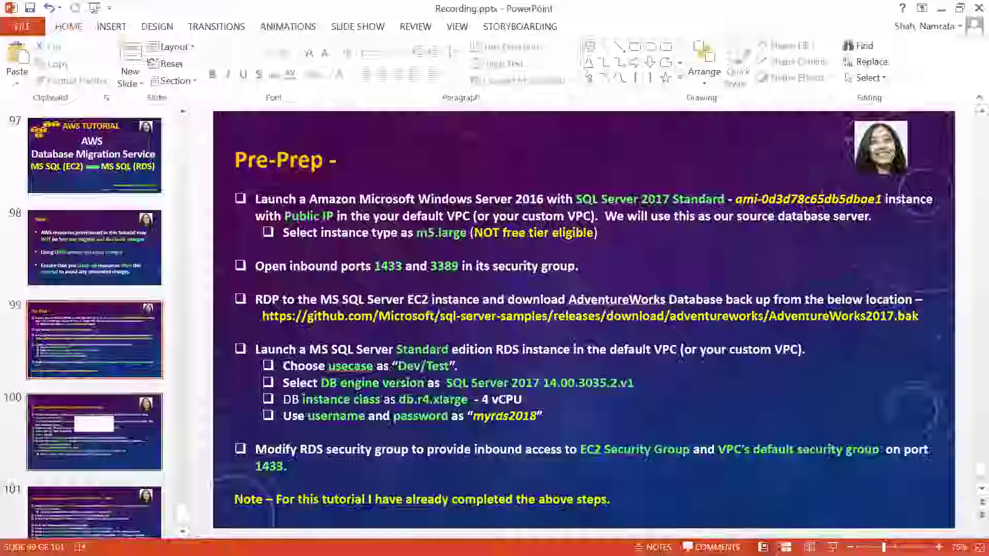
click(56, 416)
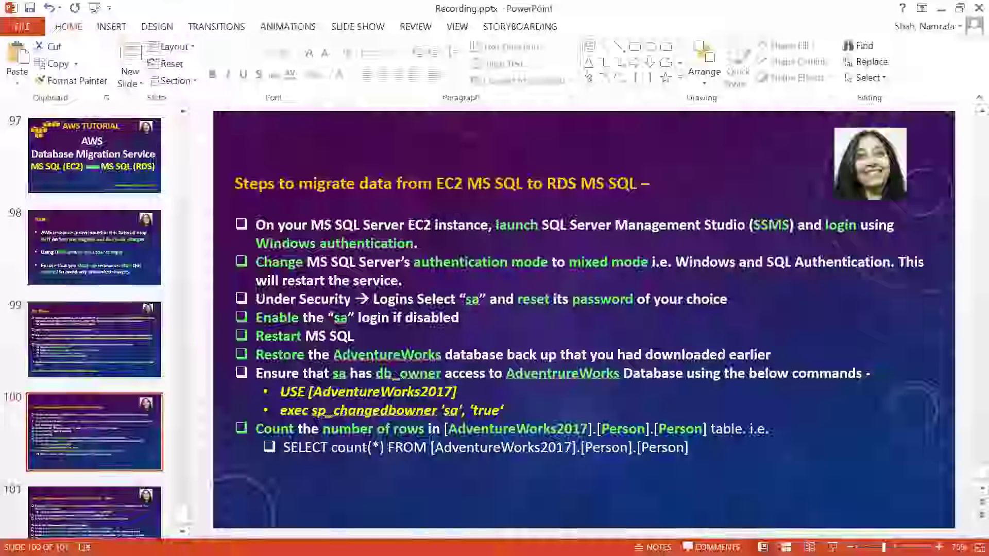
click(390, 404)
drag(504, 411, 290, 393)
key(ctrl+c)
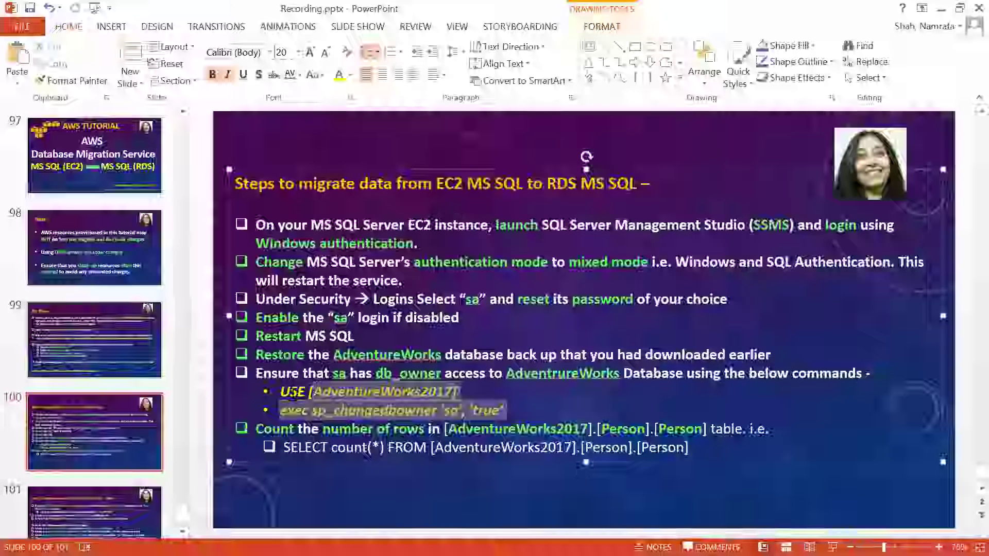
key(alt+Tab)
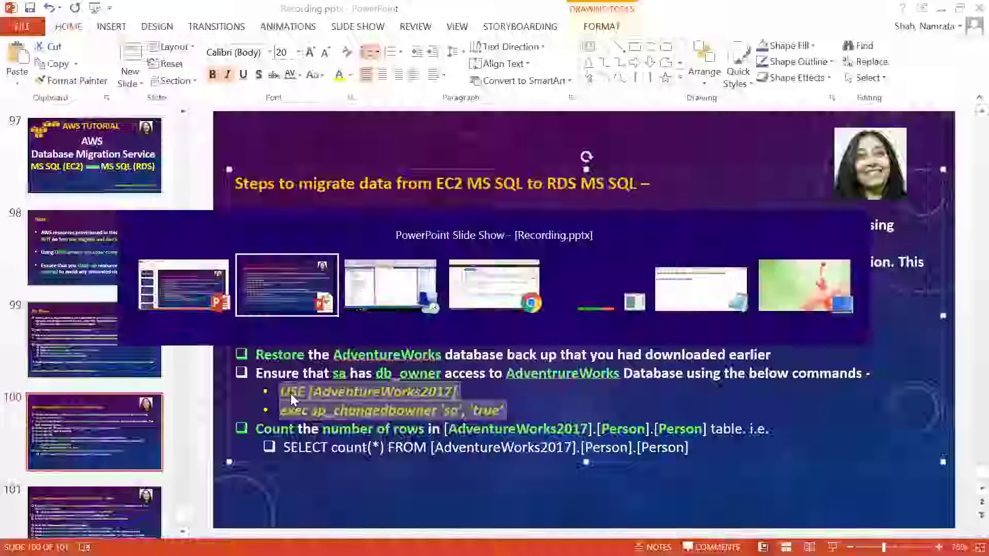
click(358, 312)
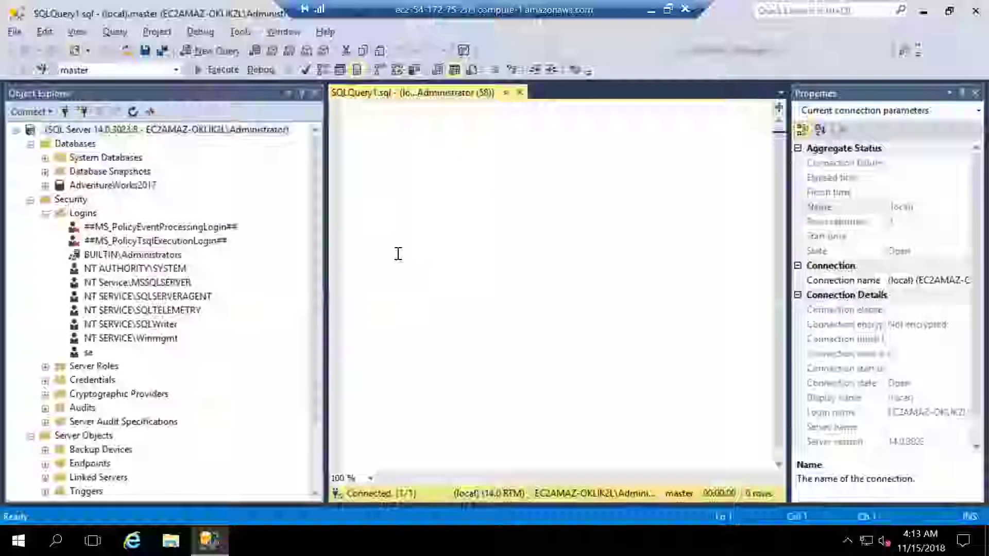
Paste USE [AdventureWorks2017] and exec sp_changedbowner 'sa', 'true' into the query and run it.
key(ctrl+v)
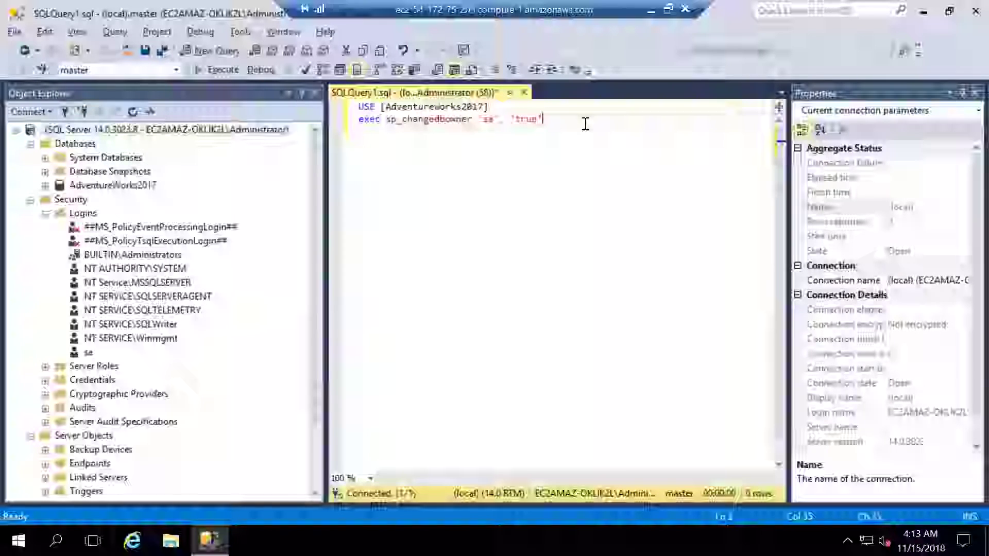
drag(561, 121, 355, 106)
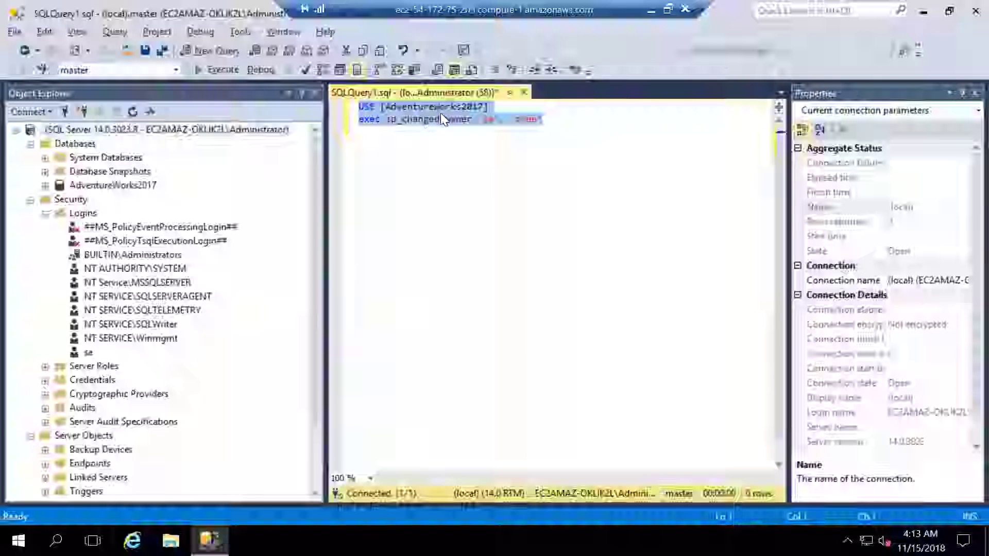
key(F5)
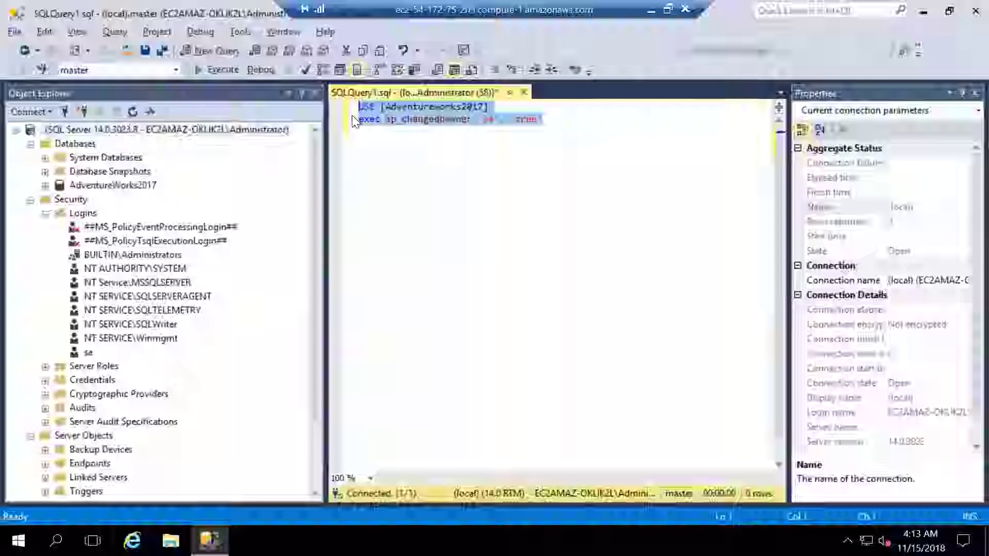
click(402, 133)
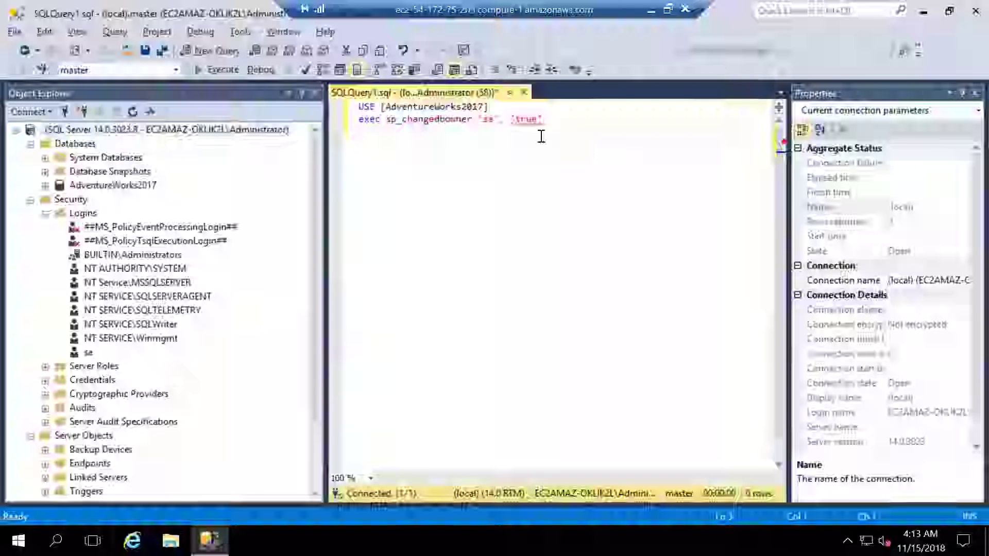
key(ctrl+shift+Home)
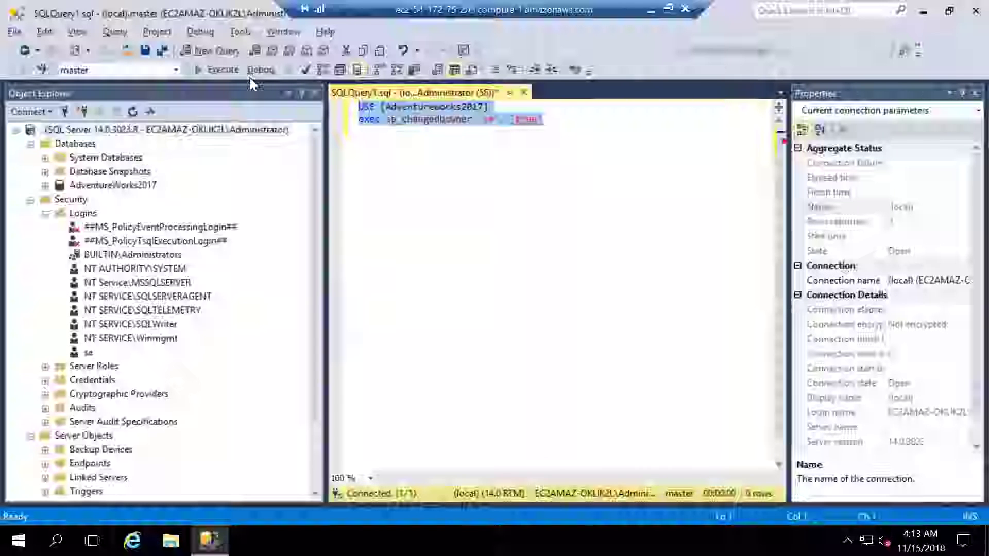
key(F5)
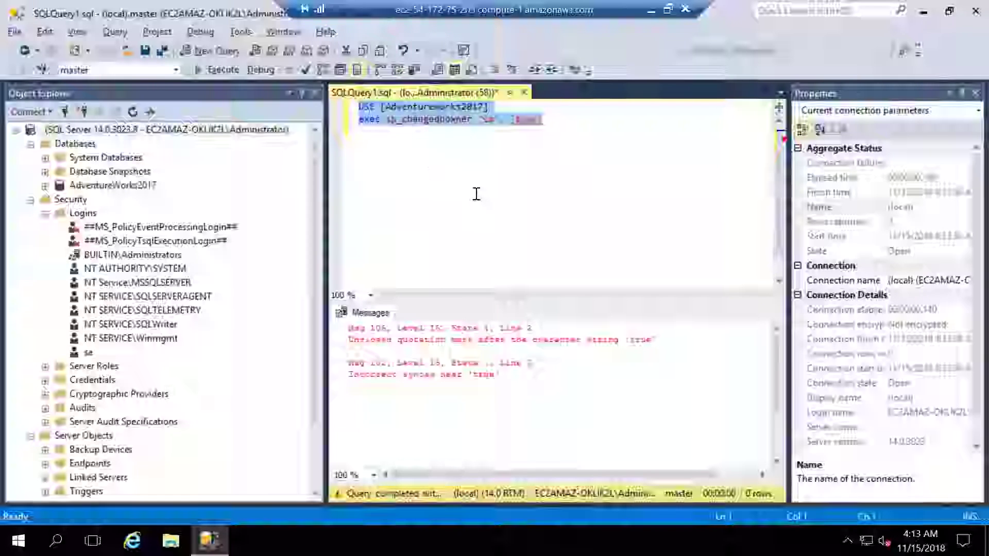
Fix the quote after 'true' and rerun both lines until Commands completed successfully.
click(513, 170)
click(549, 120)
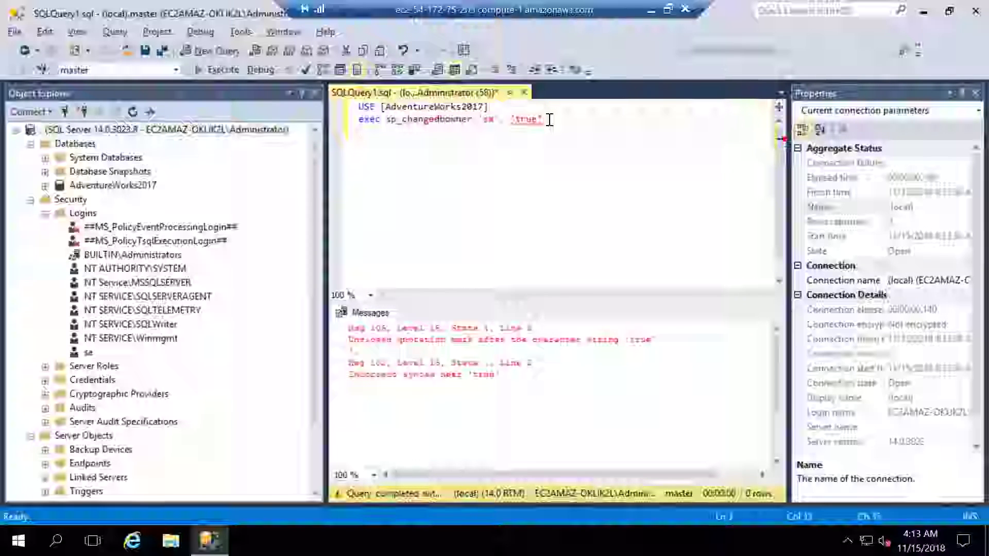
drag(549, 120, 251, 82)
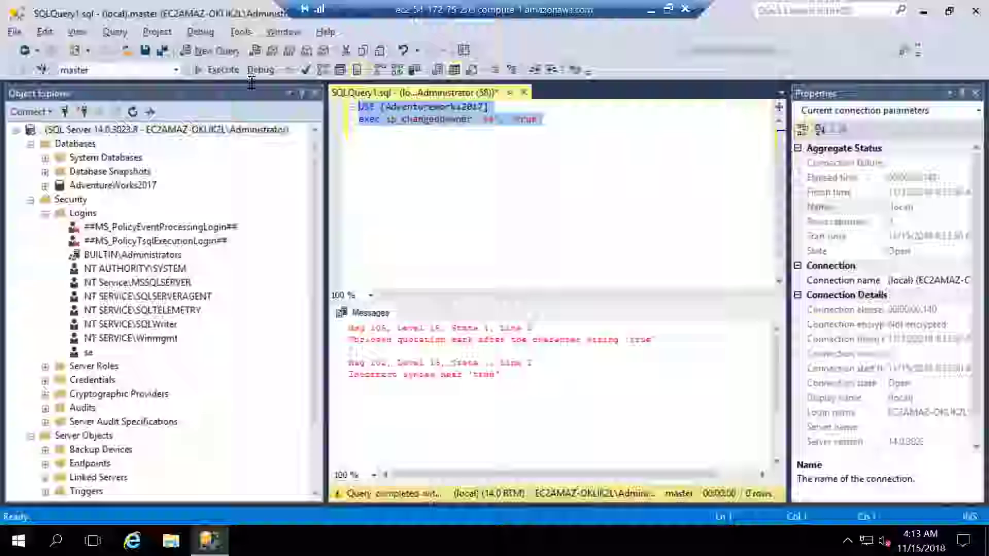
key(F5)
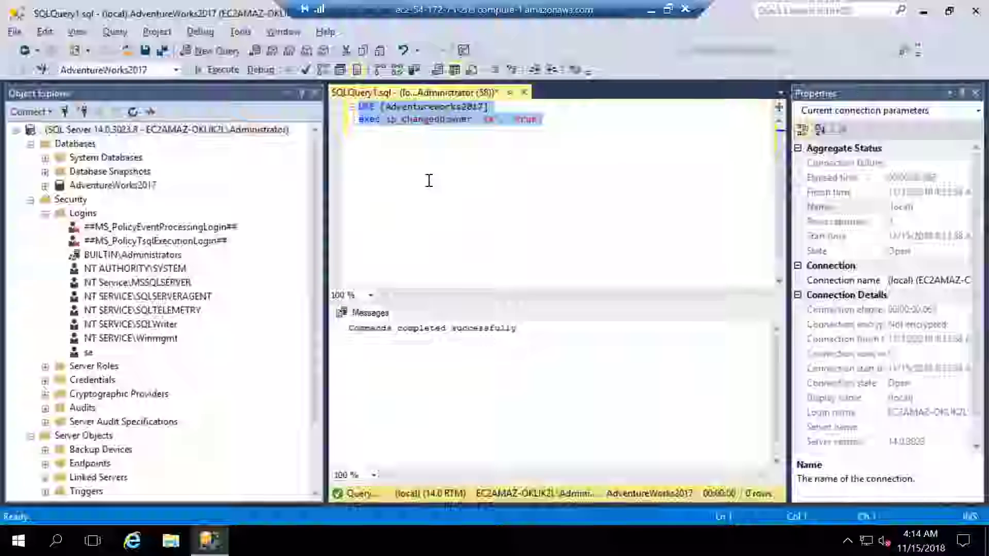
Run Select Top 1000 Rows on AdventureWorks2017's Person.Person table, returning 1000 rows.
click(31, 200)
click(46, 186)
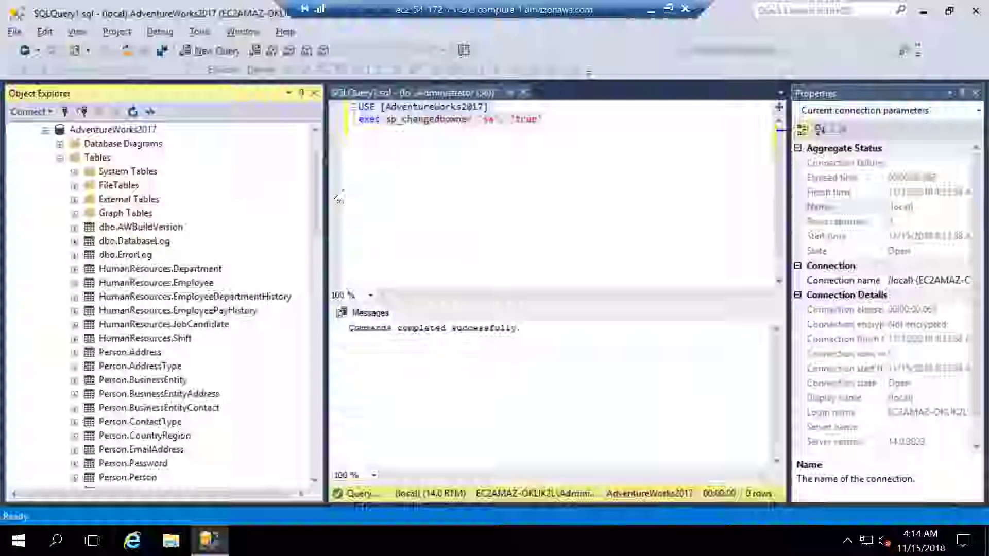
drag(316, 185, 321, 199)
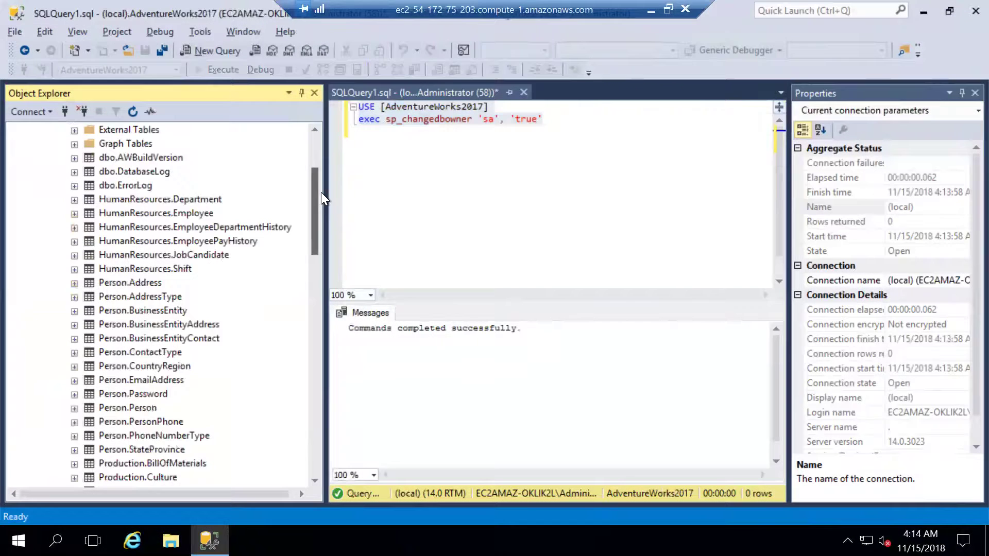
click(143, 412)
right_click(143, 412)
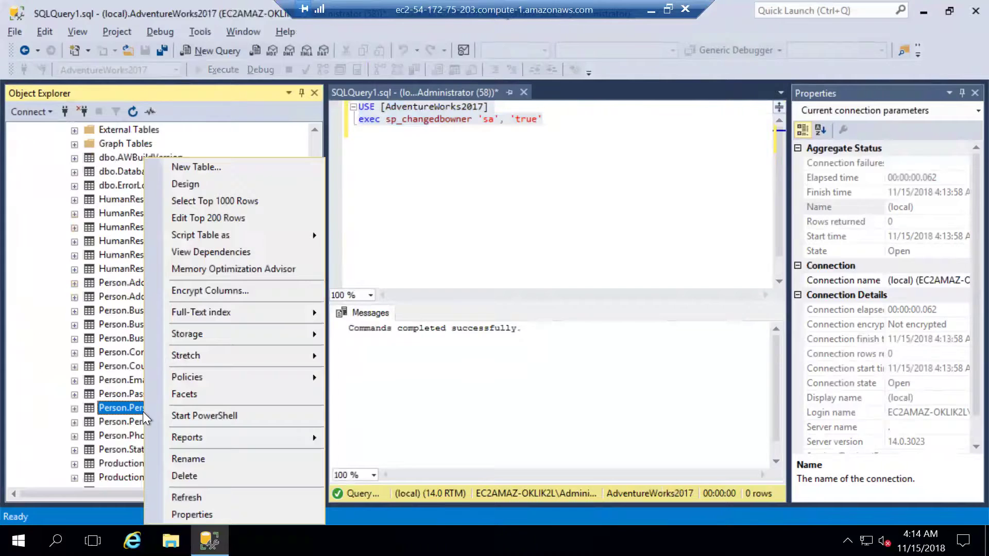
click(260, 203)
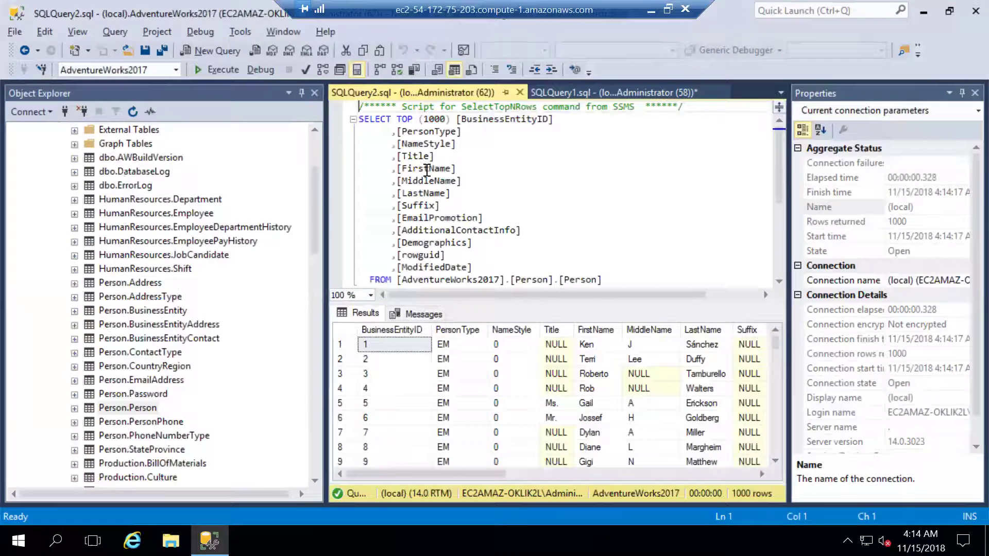
mouse_move(427, 170)
Rewrite the query as SELECT count (*) FROM [AdventureWorks2017].[Person].[Person] and run it, returning 19972.
click(391, 124)
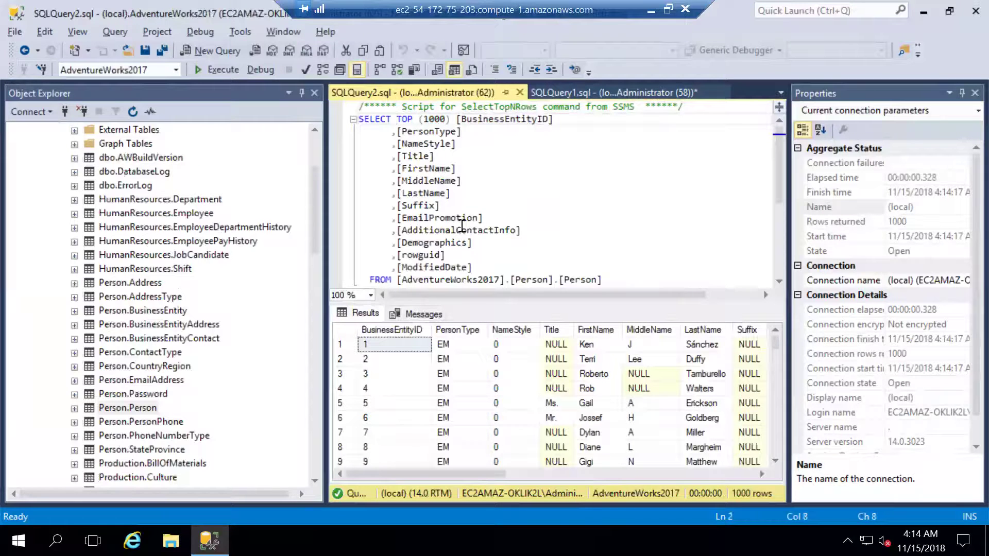
shift+click(480, 267)
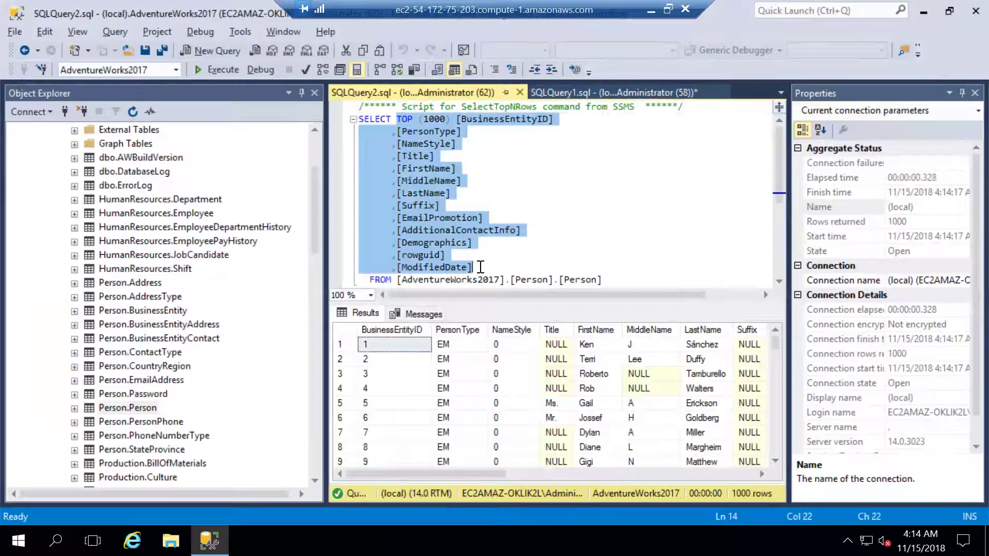
key(Delete)
text(count (*)
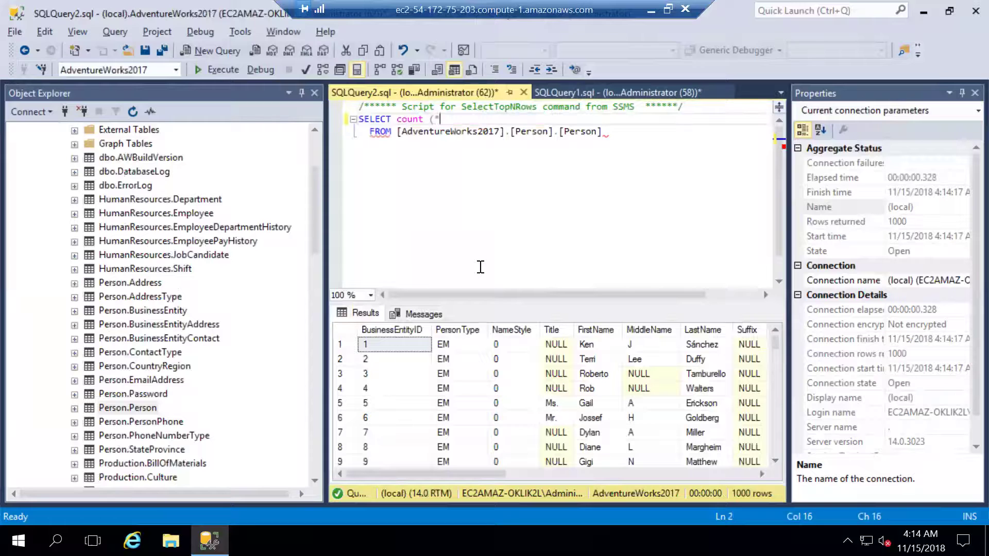
key(Delete)
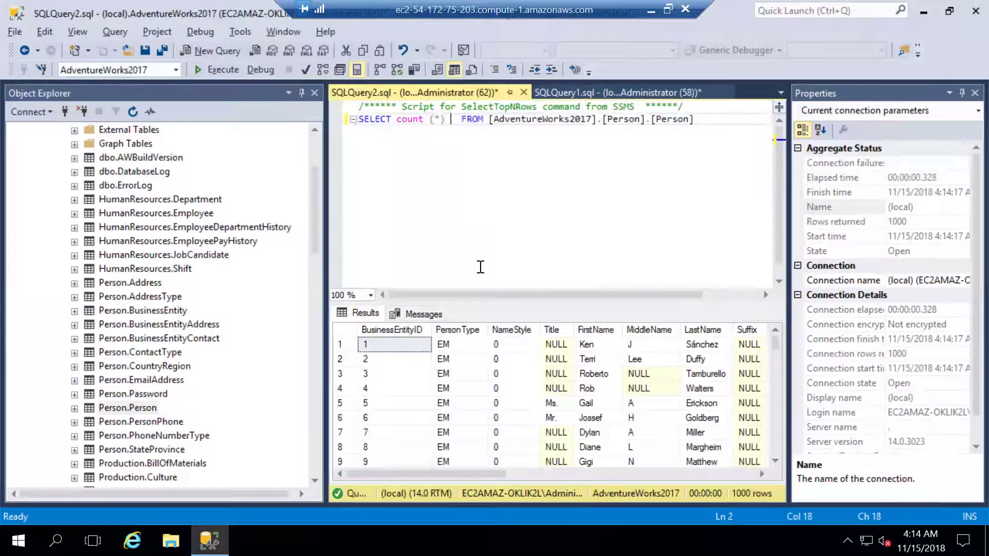
key(Delete)
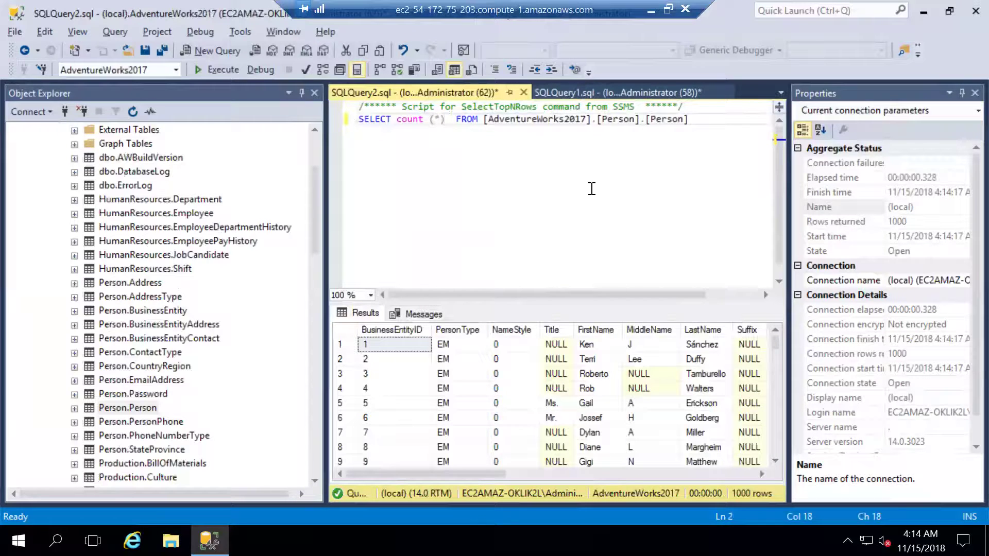
drag(688, 119, 244, 120)
key(ctrl+c)
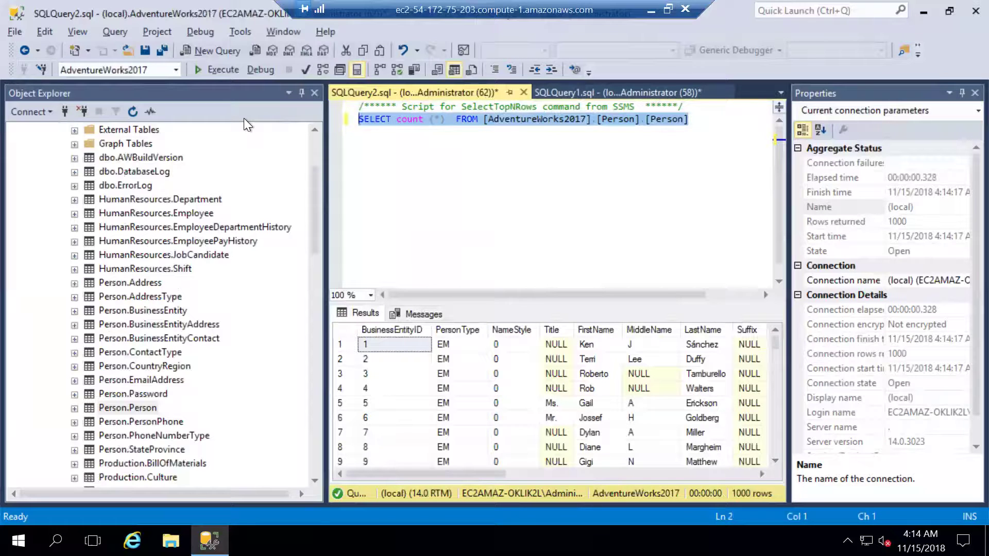
key(F5)
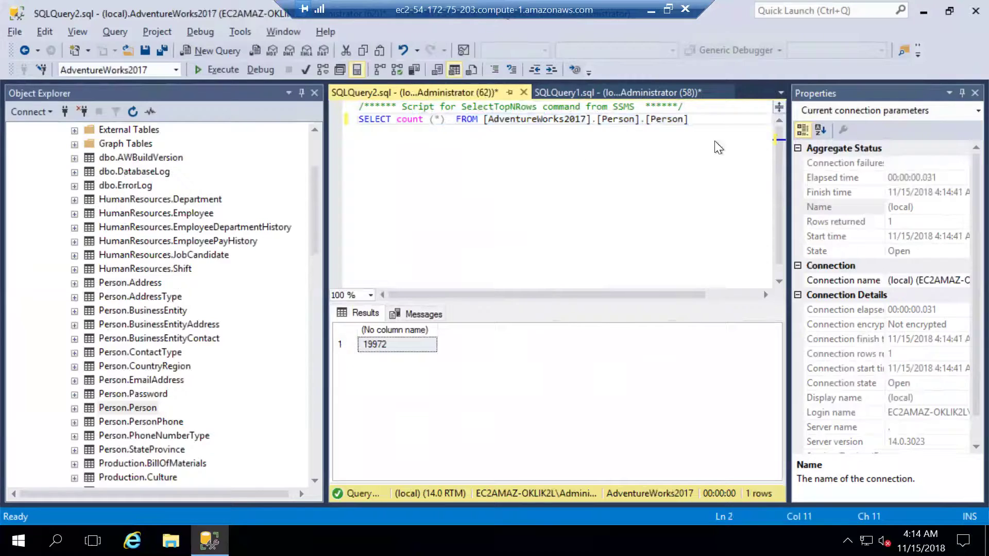
Undo an accidental duplicate paste of the count query and dismiss the malware notification.
click(696, 124)
key(Return)
key(Return)
key(ctrl+v)
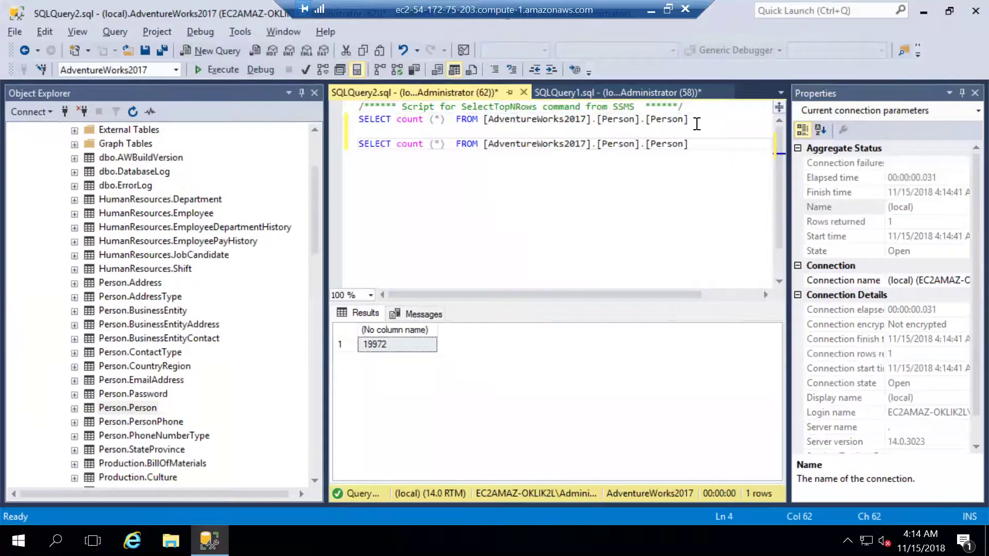
key(ctrl+z)
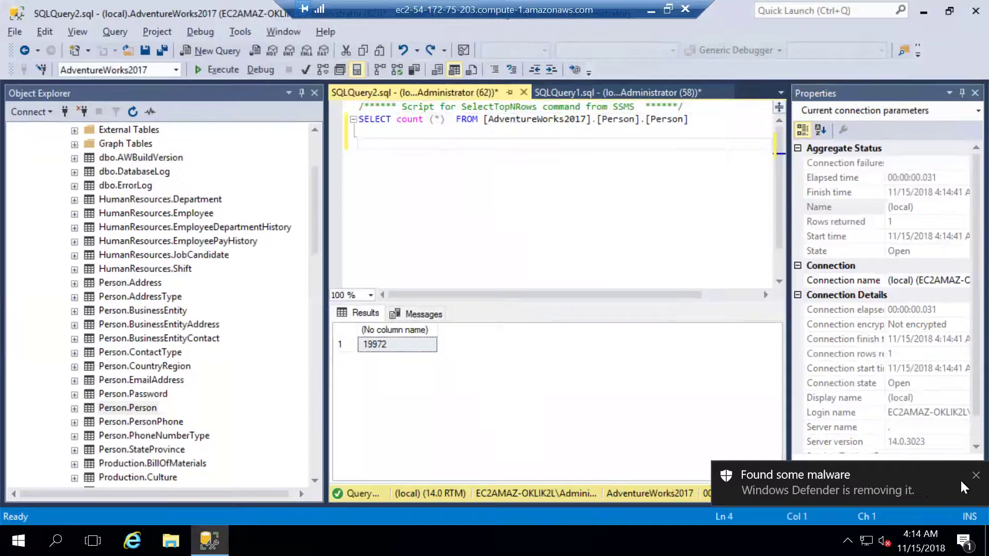
click(974, 475)
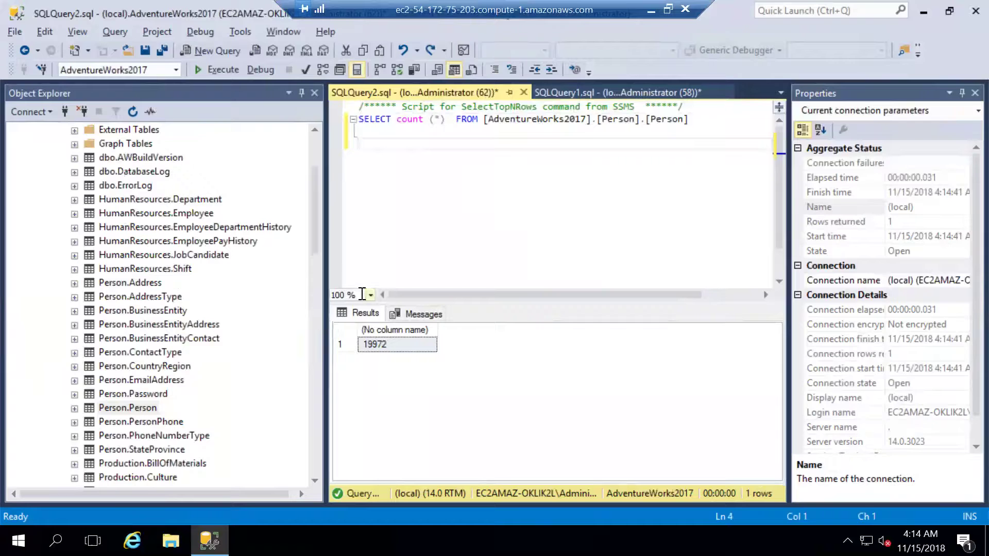
Zoom the query text to 150 % and narrow Object Explorer to widen the editor.
click(371, 296)
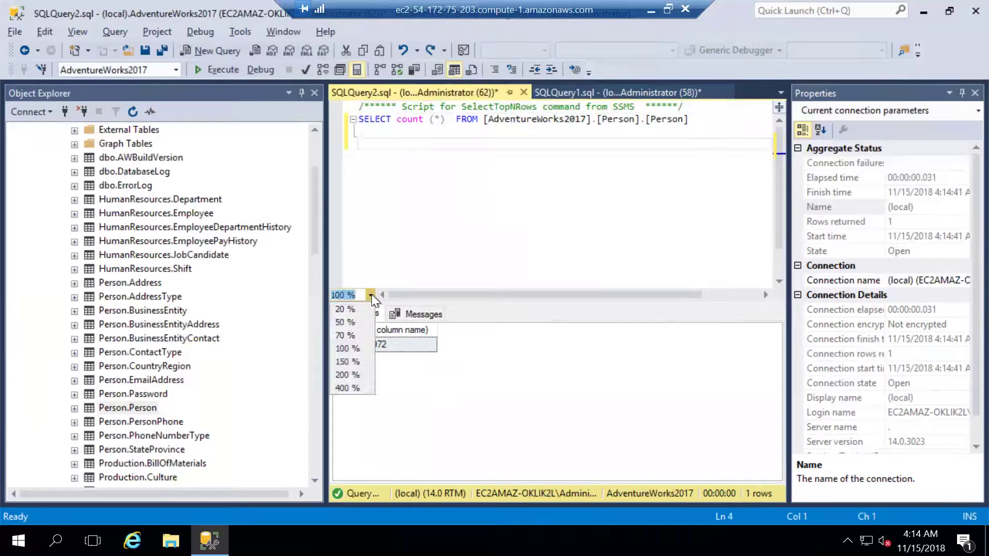
click(347, 361)
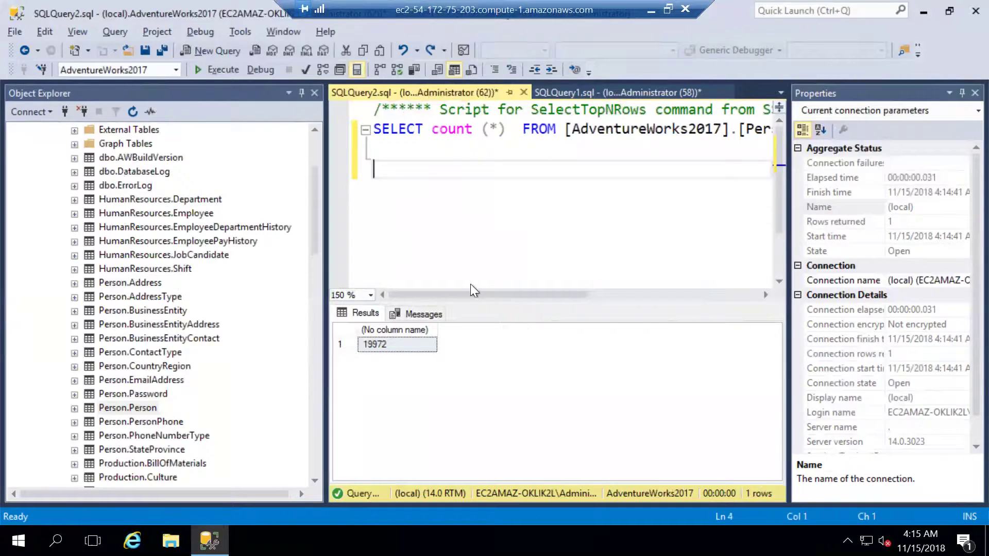
drag(326, 268, 148, 247)
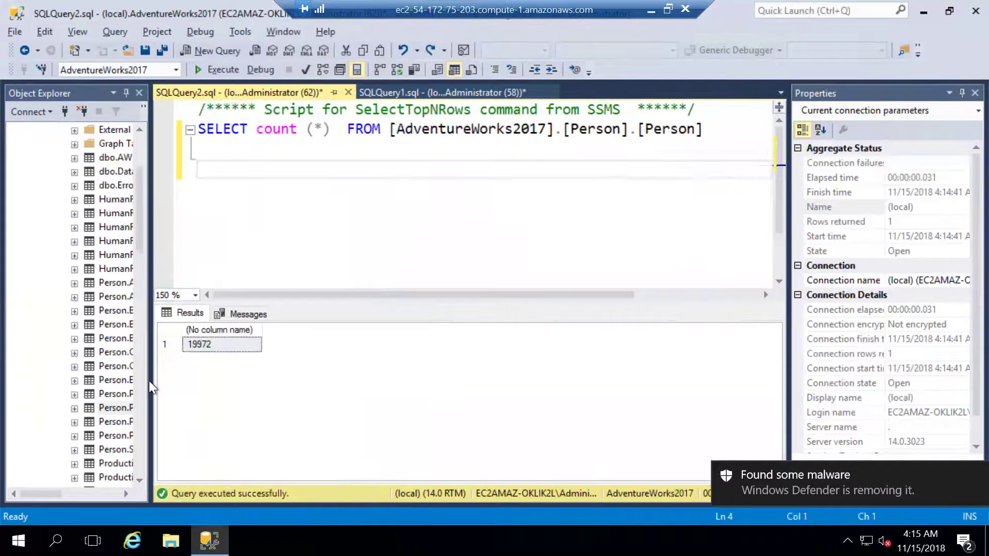
Paste the 19972 result onto line 4 beneath the count query, then return to PowerPoint.
click(214, 346)
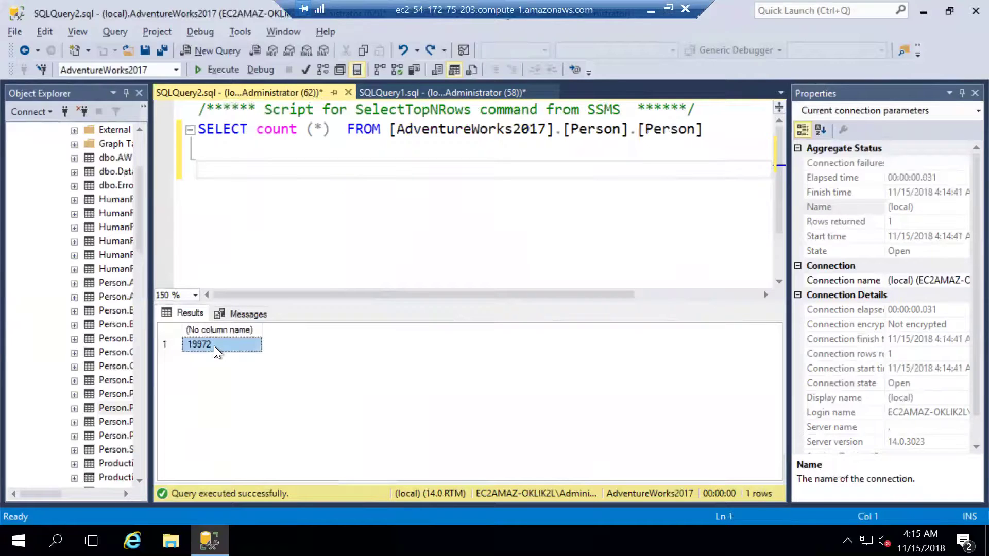
click(245, 189)
text(19972)
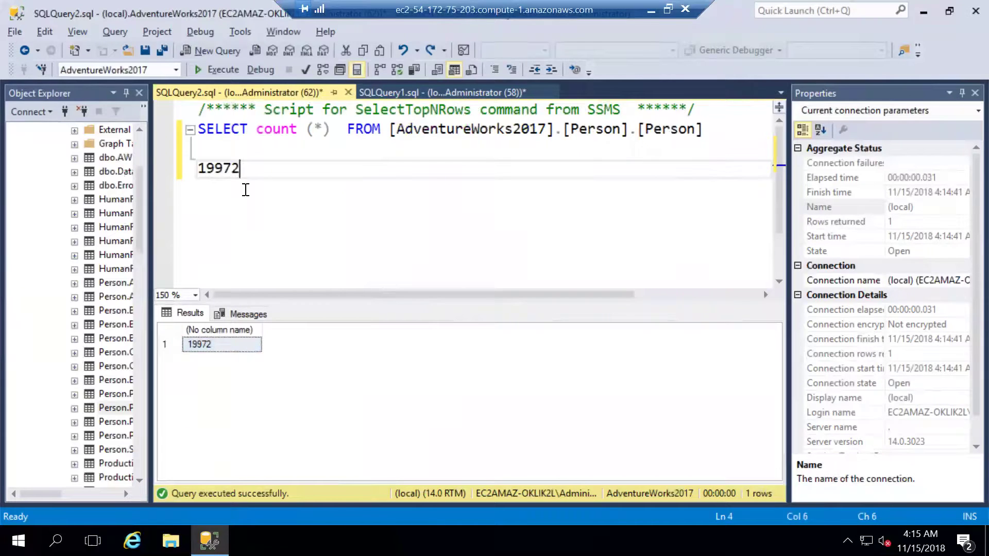
drag(254, 170, 182, 169)
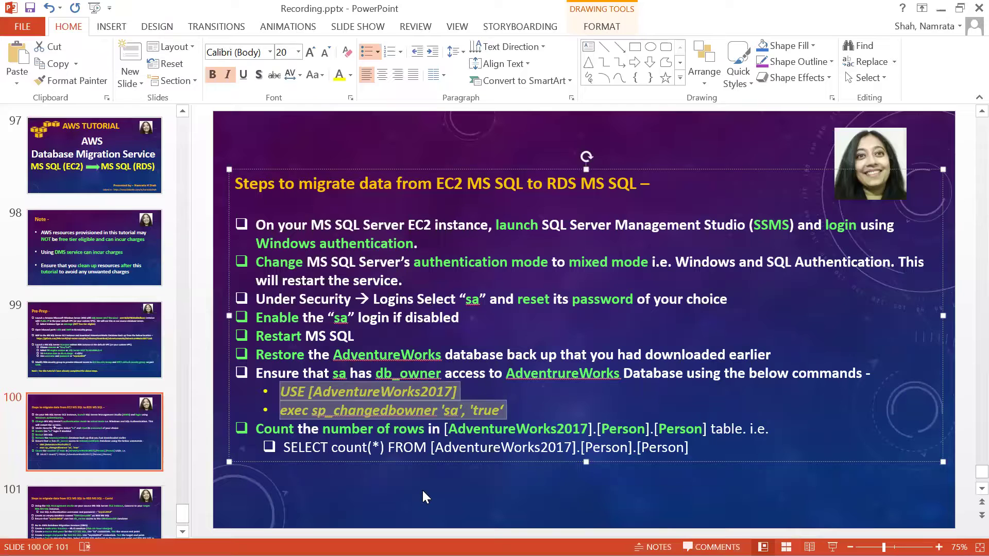
click(422, 489)
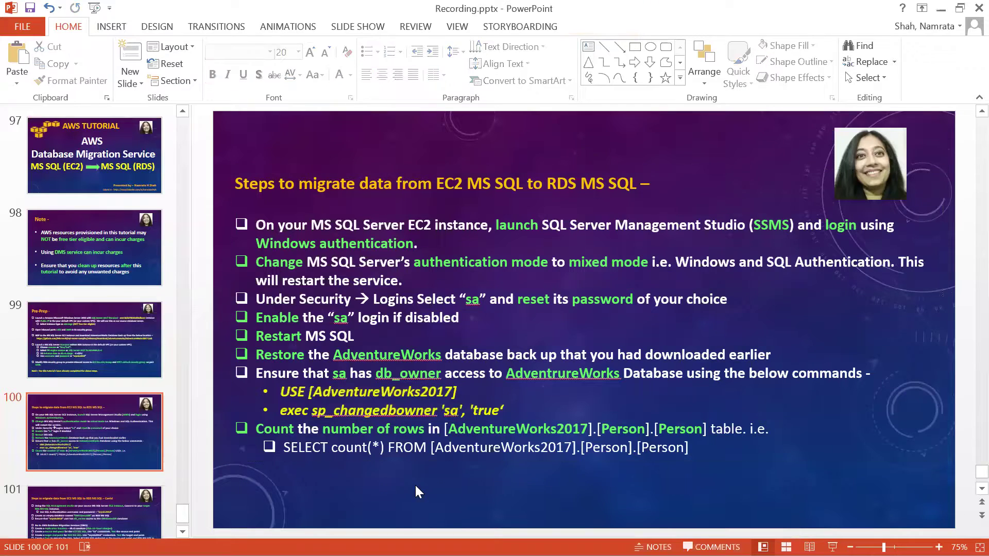
key(alt+Tab)
key(alt+Tab)
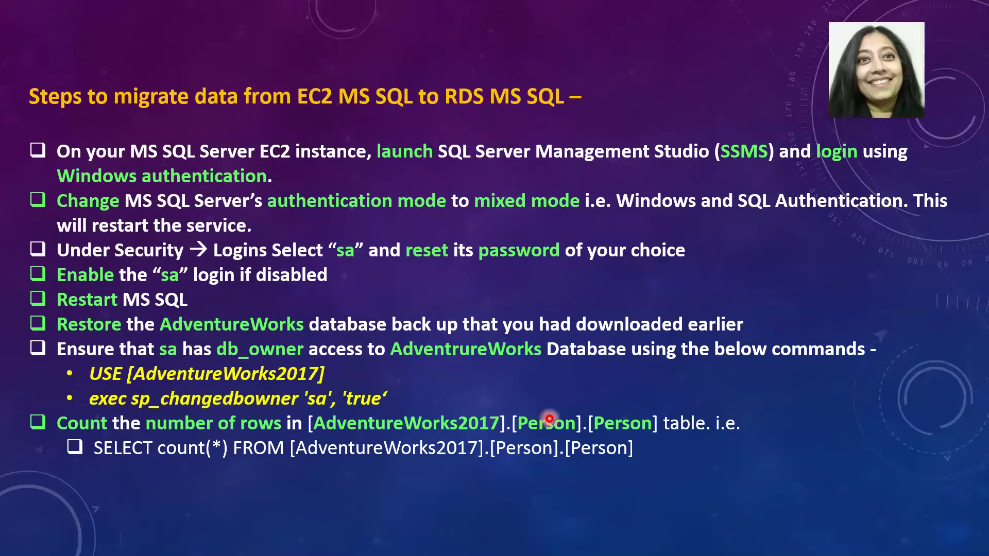
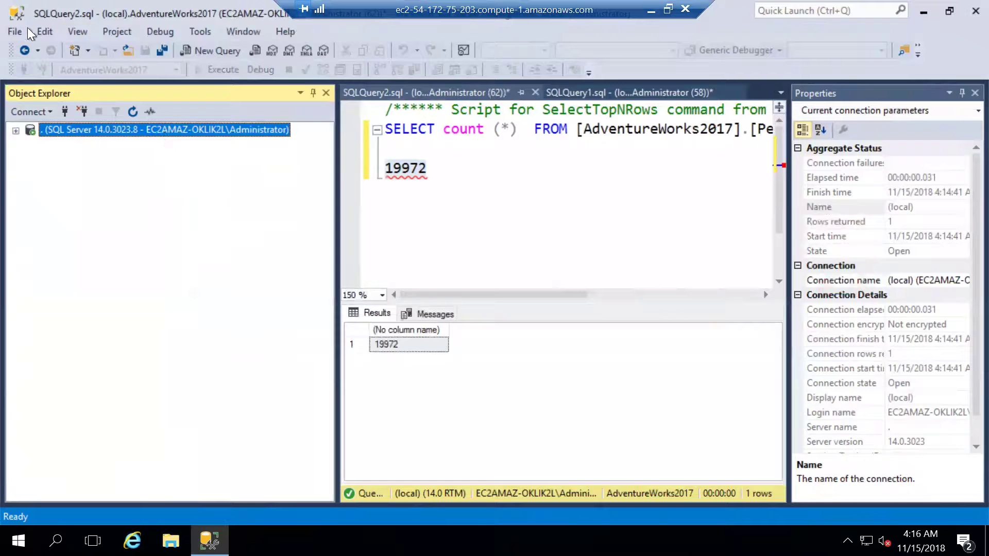
Start a new Database Engine connection with the copied RDS endpoint as server name.
click(39, 113)
click(60, 130)
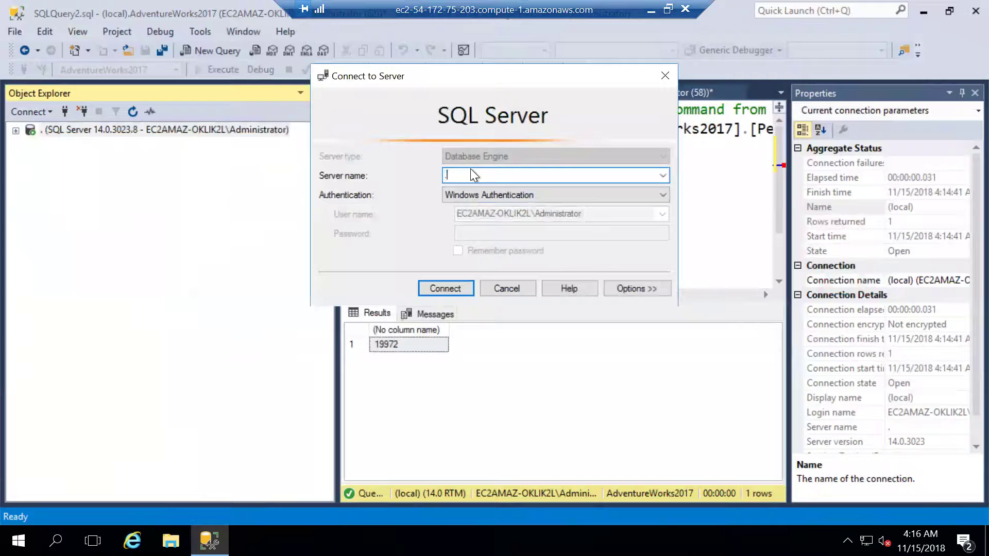
key(BackSpace)
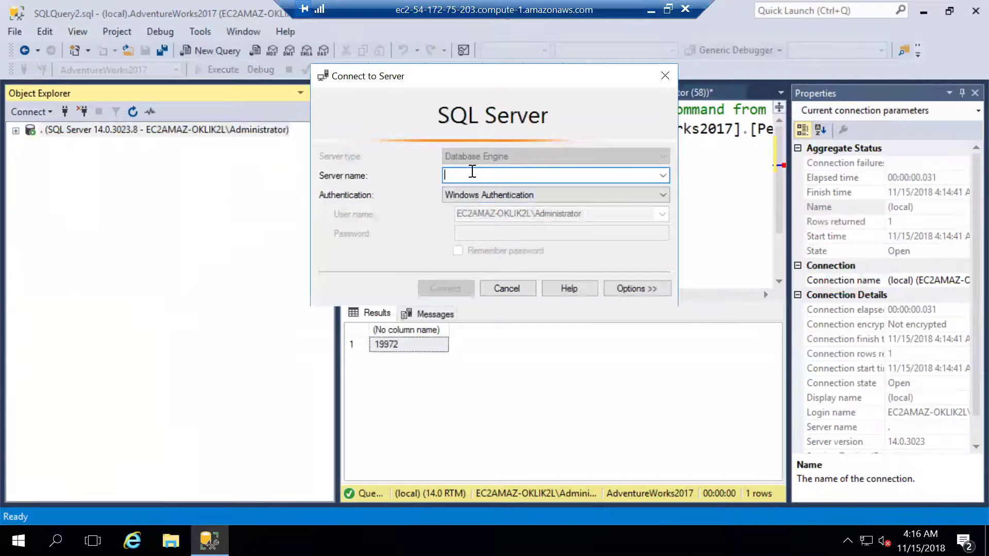
key(alt+Tab)
key(alt+Tab)
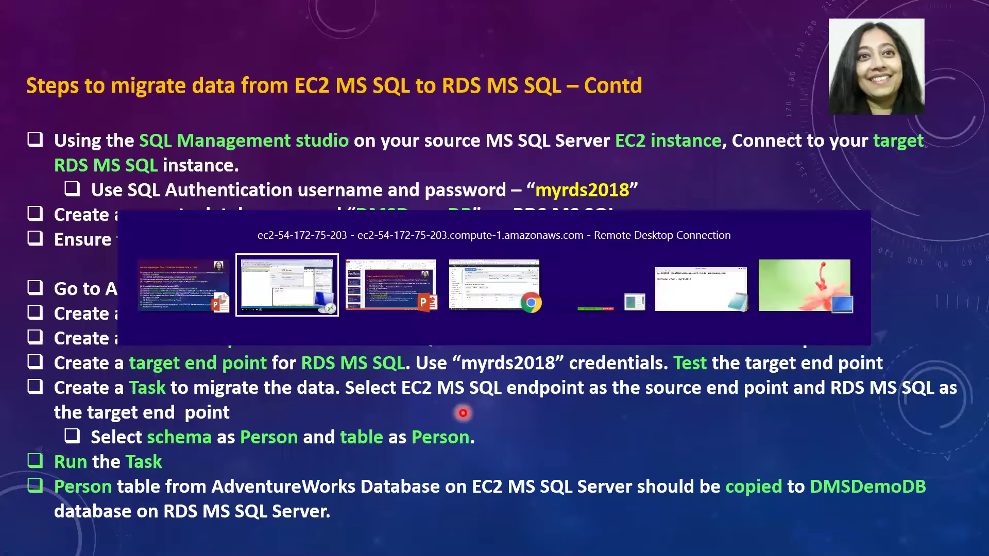
key(alt+Tab)
key(alt+Tab)
key(alt+Tab)
key(alt+Tab)
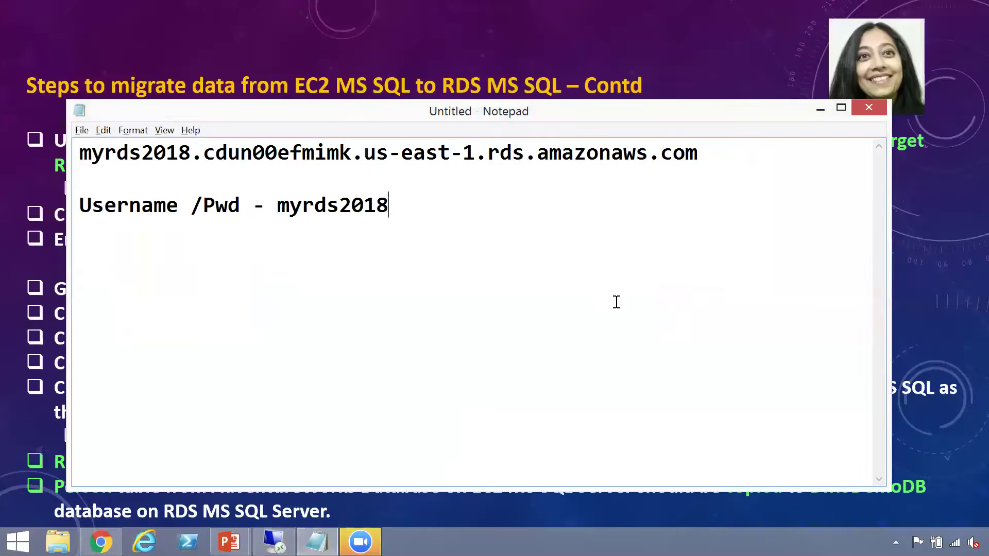
click(620, 297)
drag(722, 156, 52, 148)
key(ctrl+c)
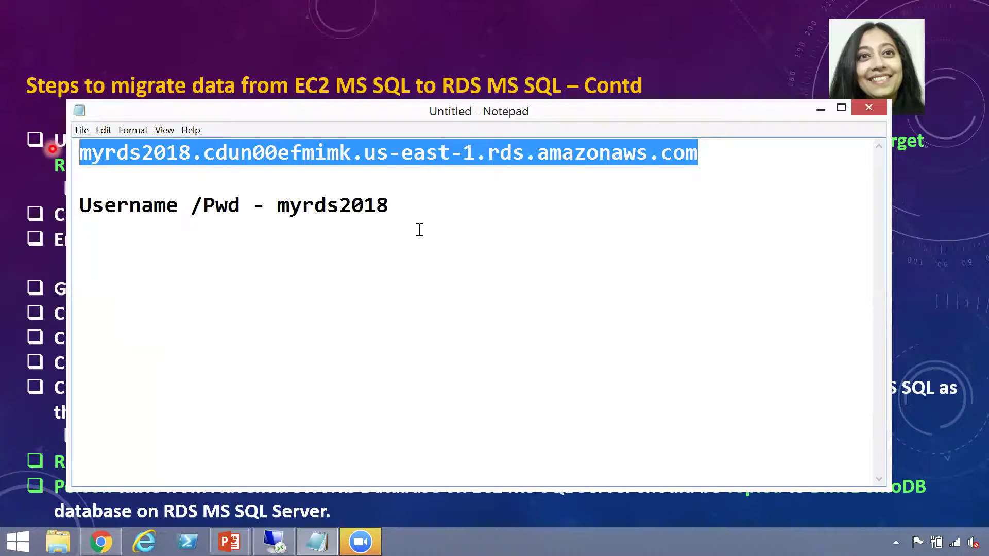
key(alt+Tab)
key(alt+Tab)
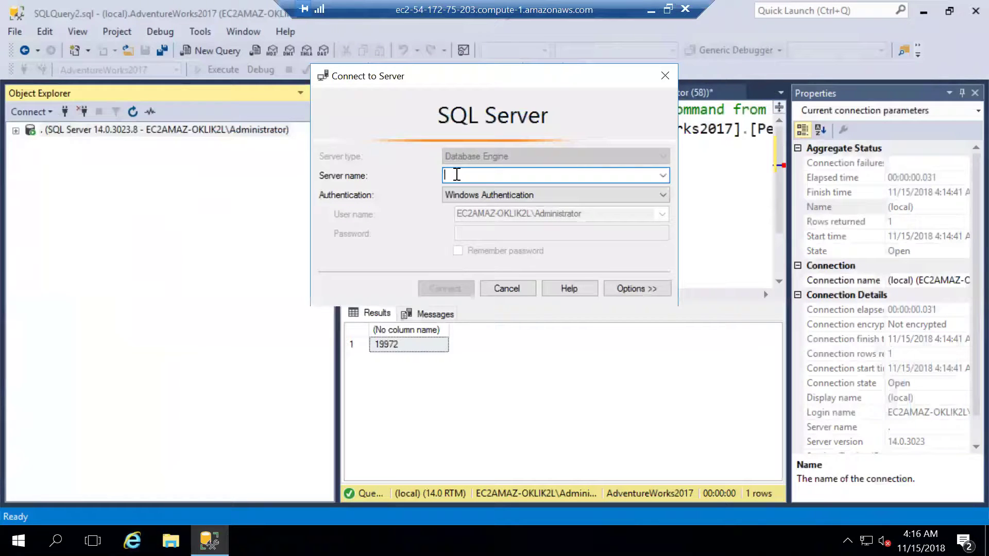
key(ctrl+v)
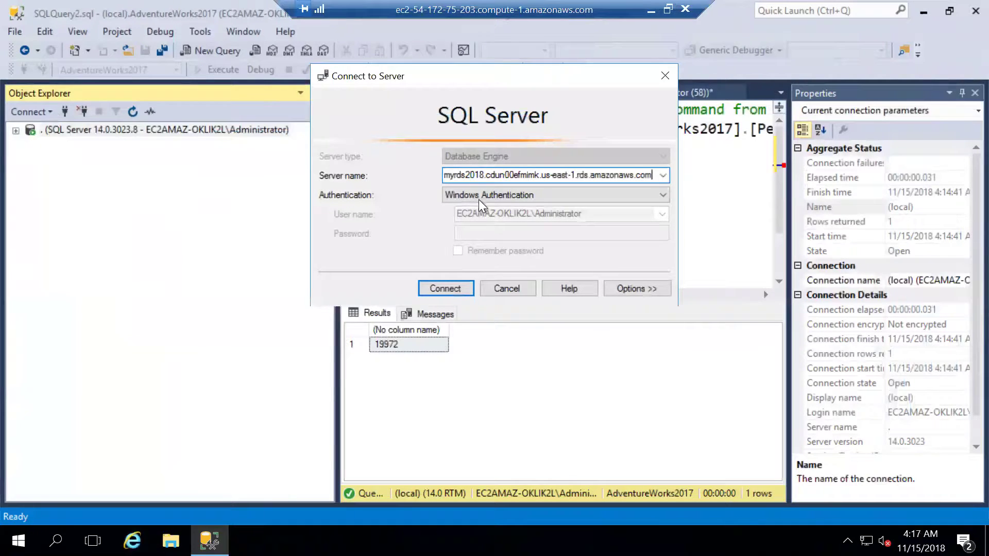
Use SQL Server Authentication with the RDS admin login and password, and connect.
click(478, 199)
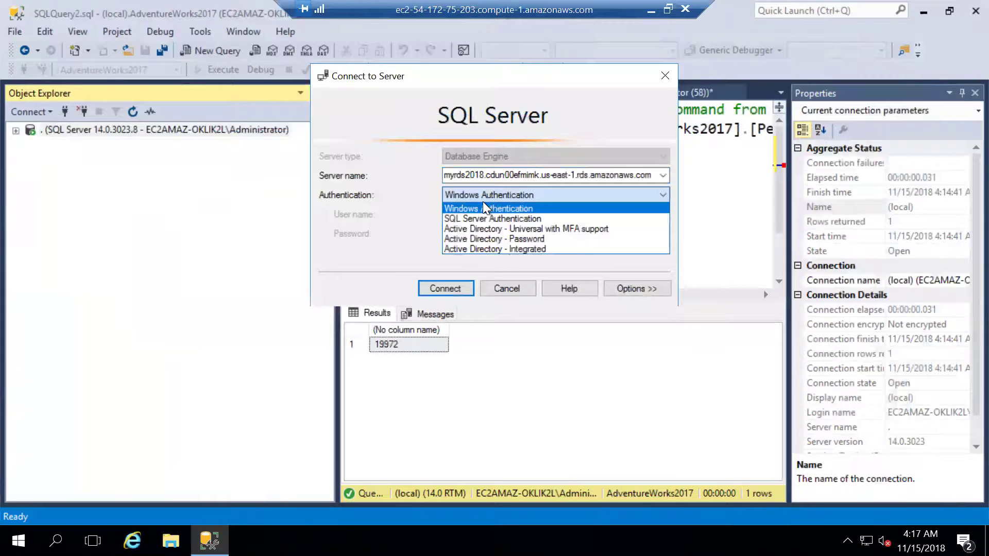
click(507, 218)
click(508, 216)
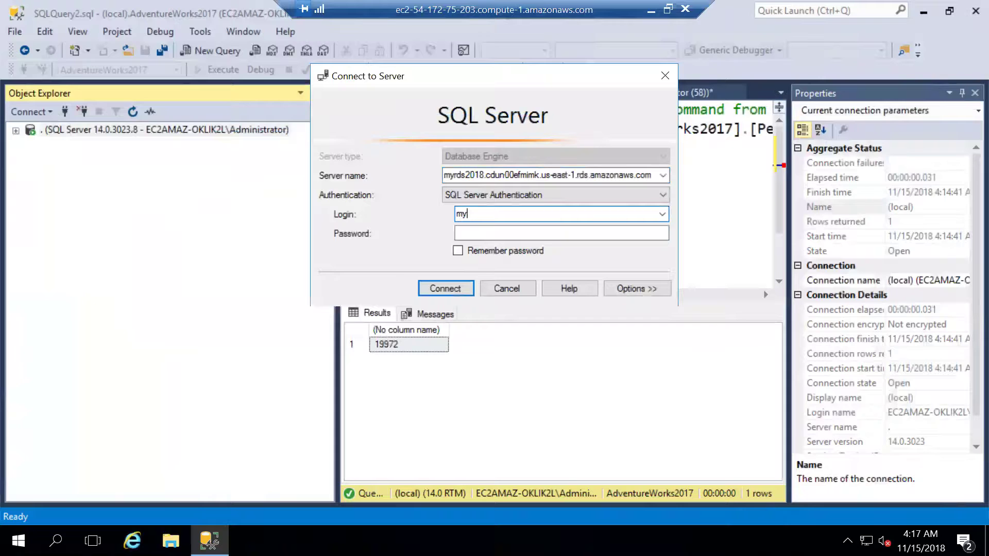
key(Tab)
text(*****)
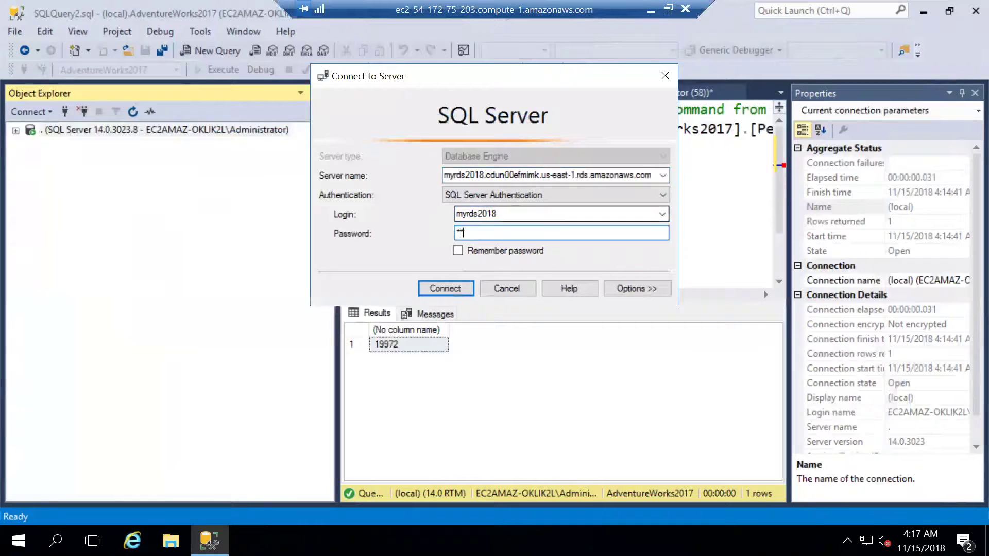
text(****)
drag(529, 233, 2, 374)
text(******)
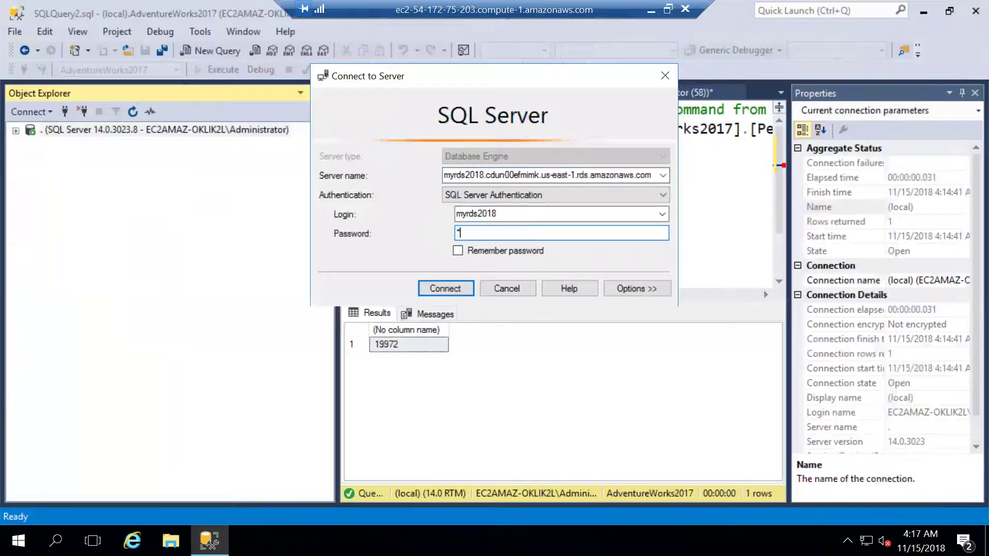
text(***)
click(443, 288)
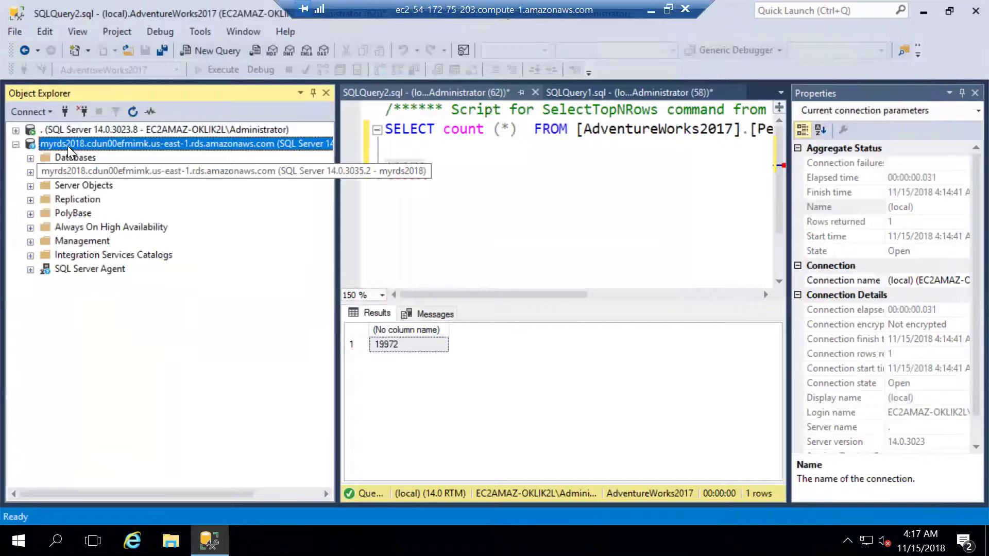
Expand the RDS server's Databases folder showing System Databases, Database Snapshots and rdsadmin.
click(30, 158)
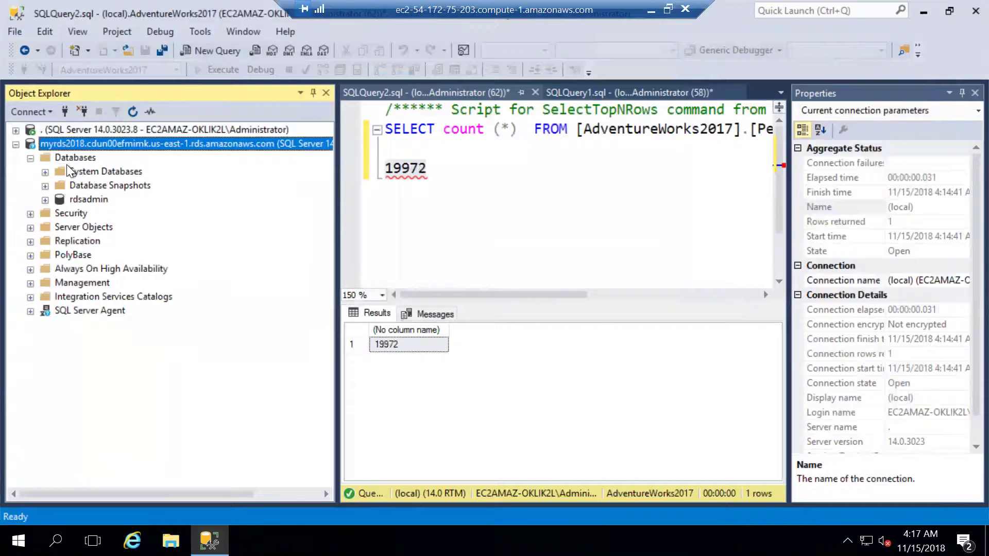
click(73, 160)
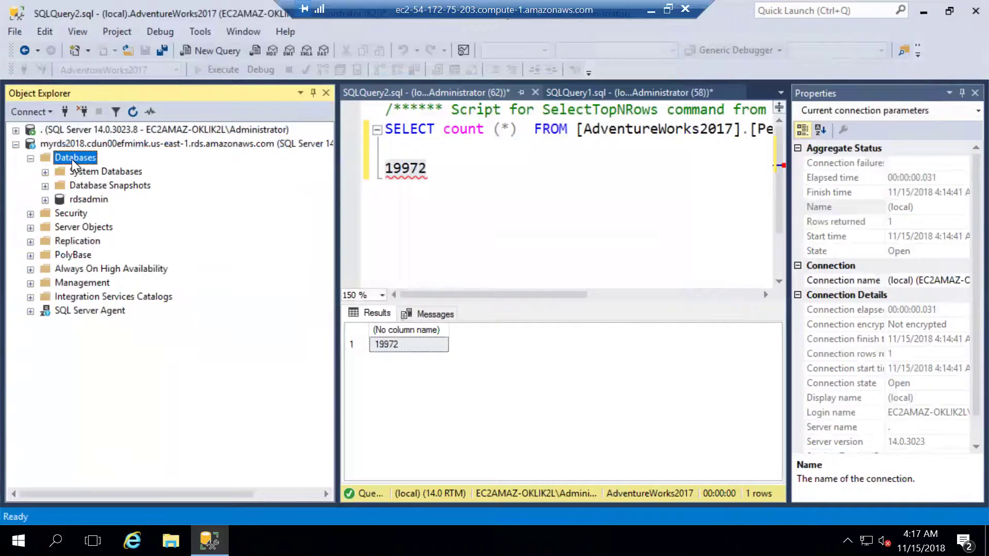
key(alt+Tab)
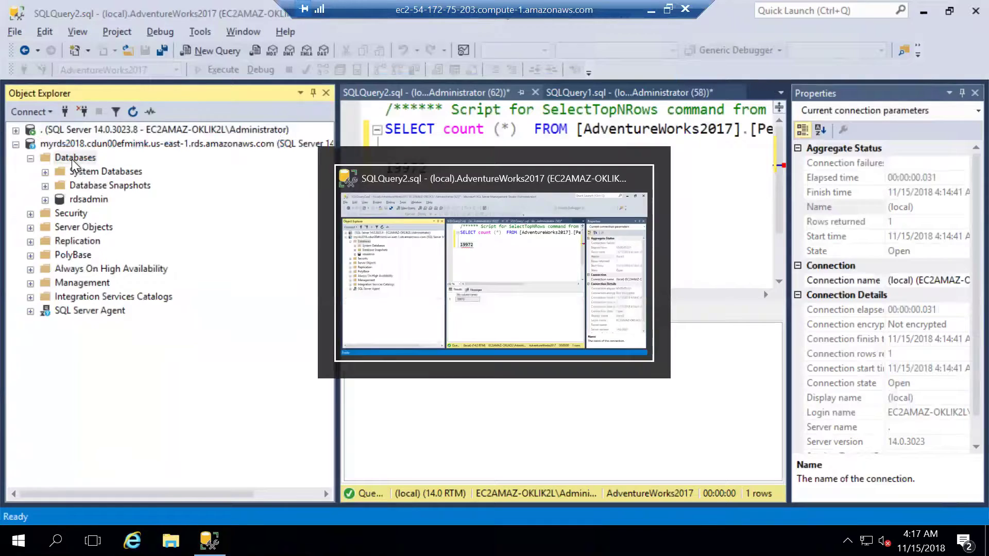
click(732, 219)
key(alt+Tab)
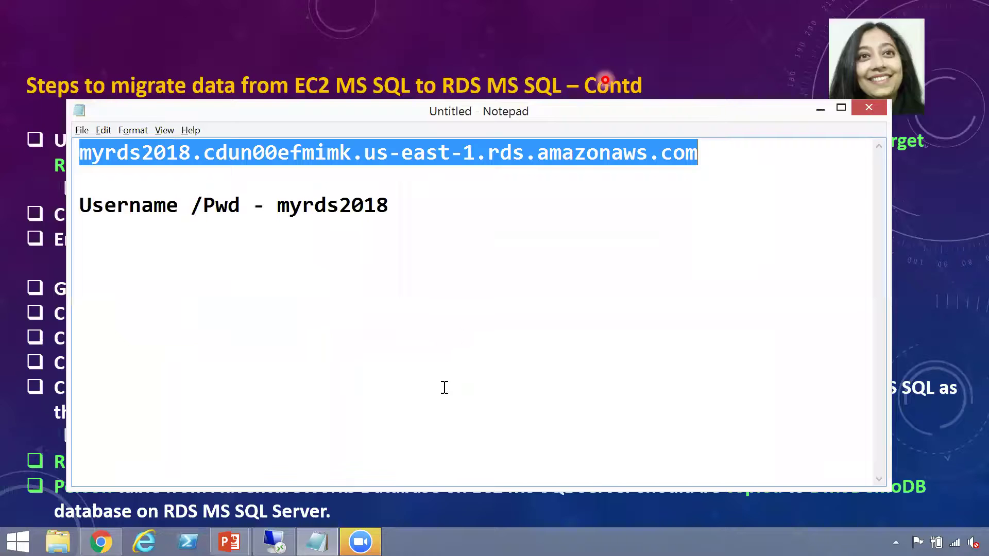
key(alt+Tab)
key(alt+Tab)
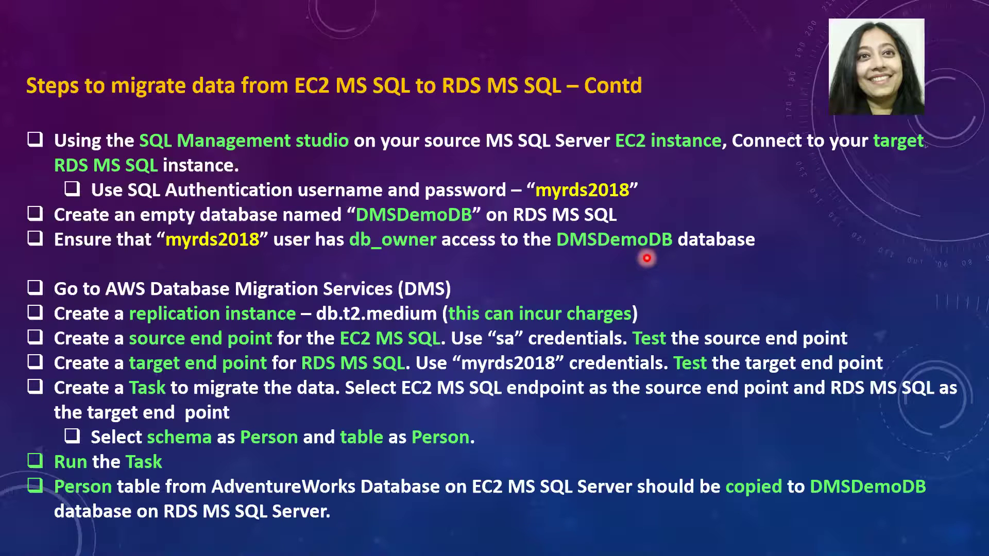
key(alt+Tab)
click(690, 284)
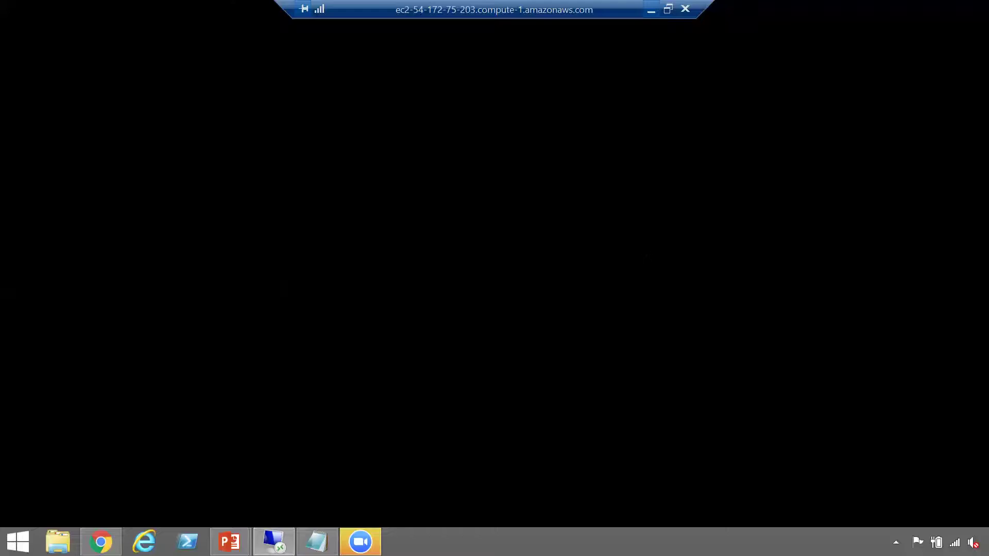
click(76, 158)
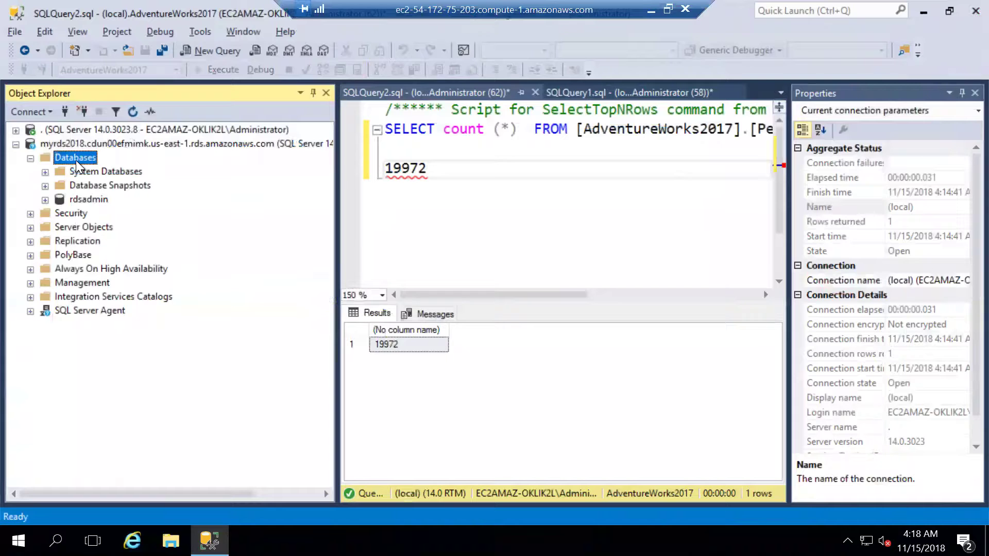
Create a new database on the RDS server named DMSDemomDB.
right_click(76, 159)
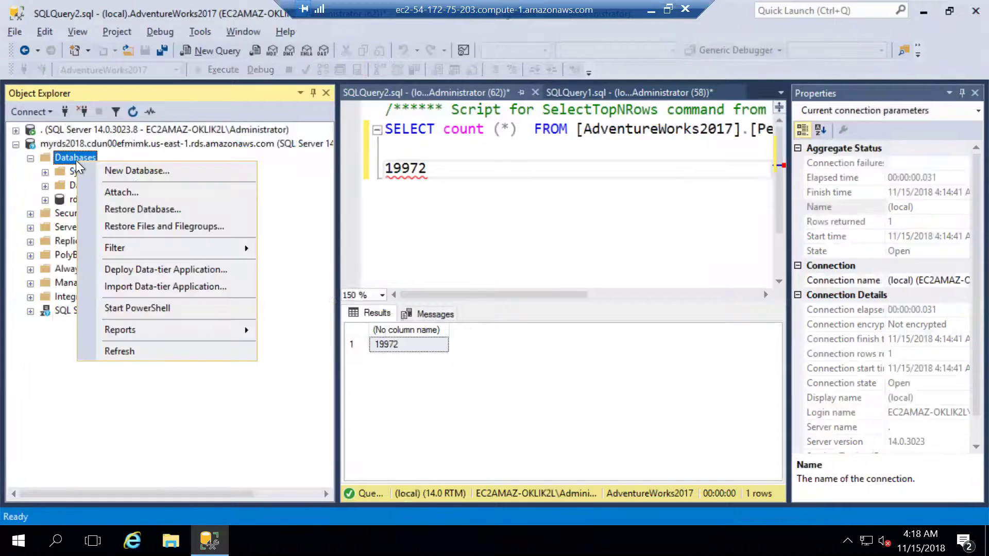
click(126, 170)
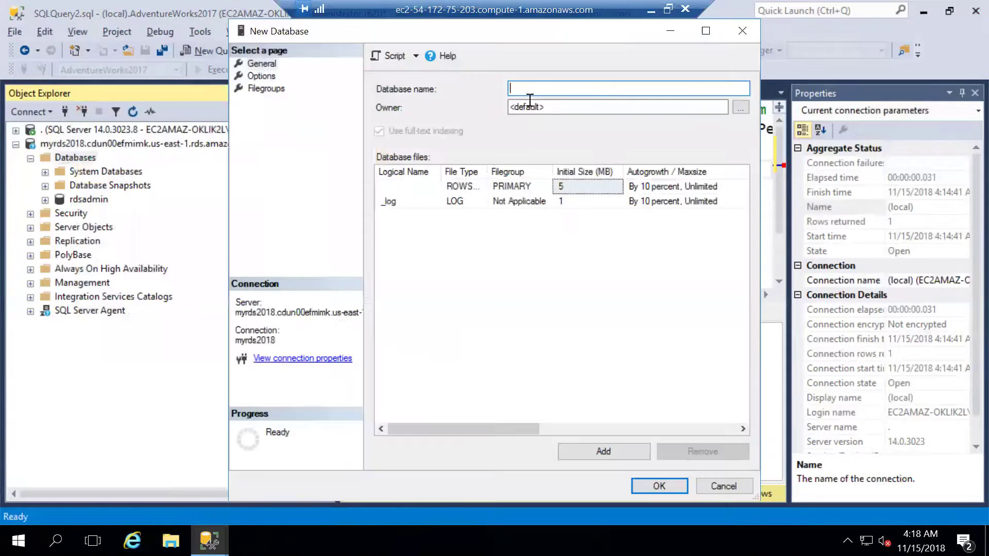
text(DMS)
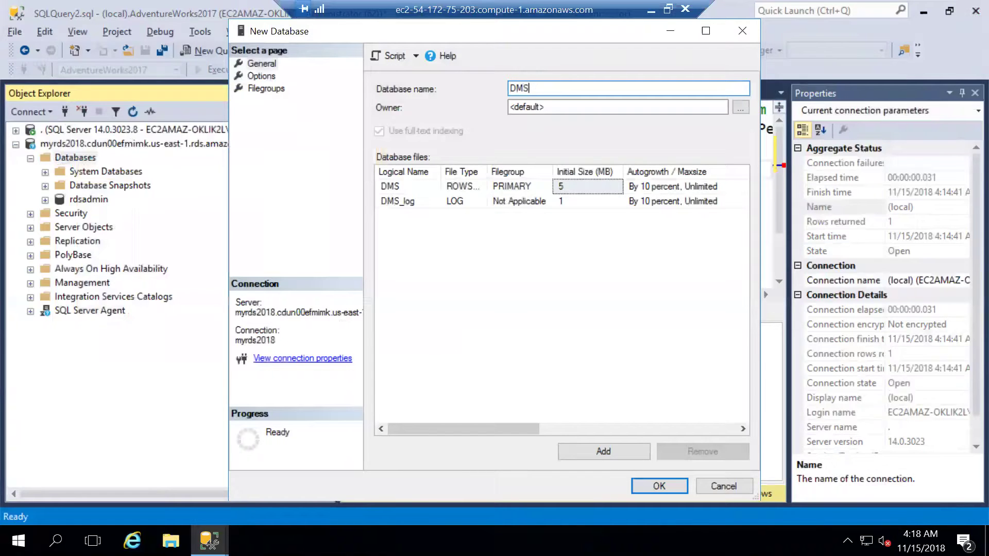
text(DemomDB)
click(664, 109)
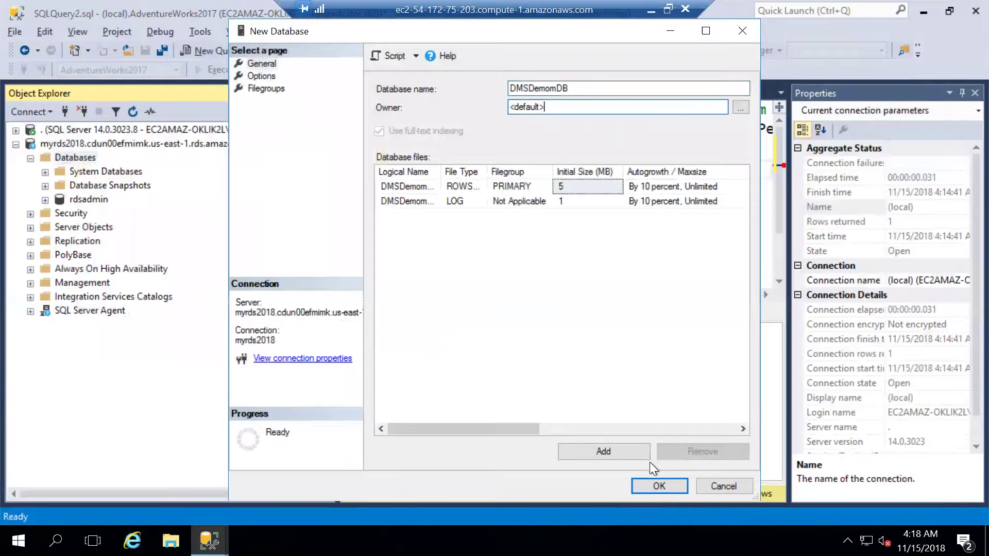
click(651, 486)
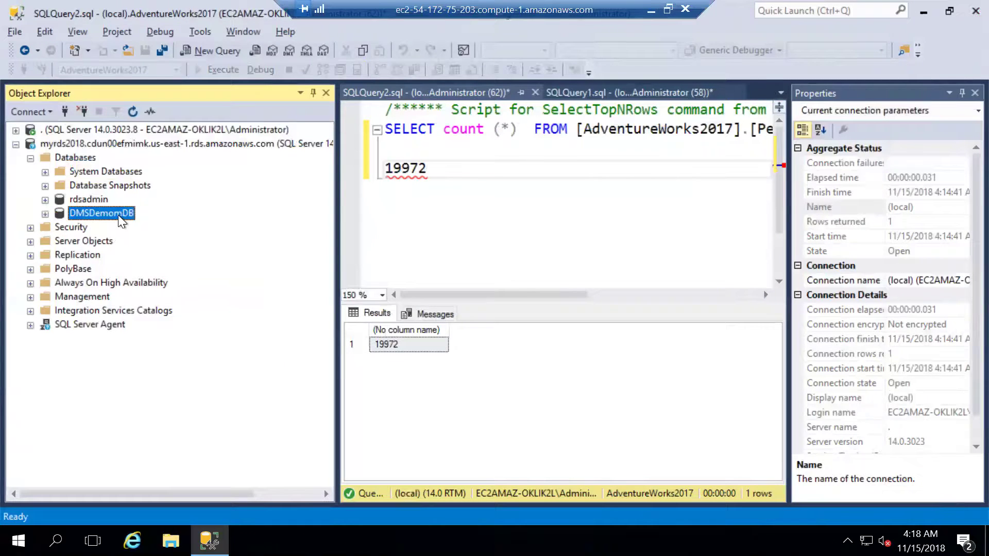
Try renaming DMSDemomDB to DMSDemoDB and dismiss the rename failure message.
click(119, 215)
right_click(119, 215)
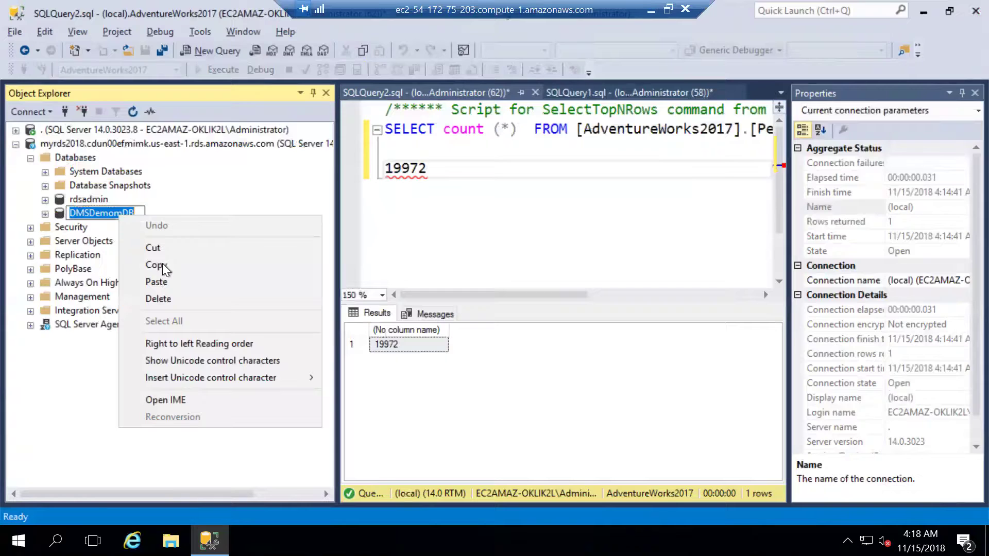
click(122, 215)
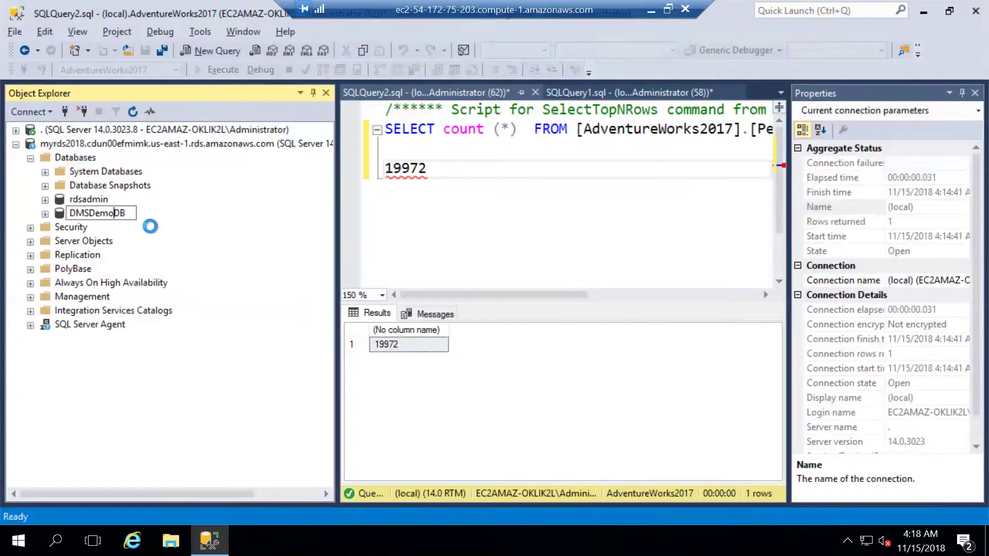
key(Return)
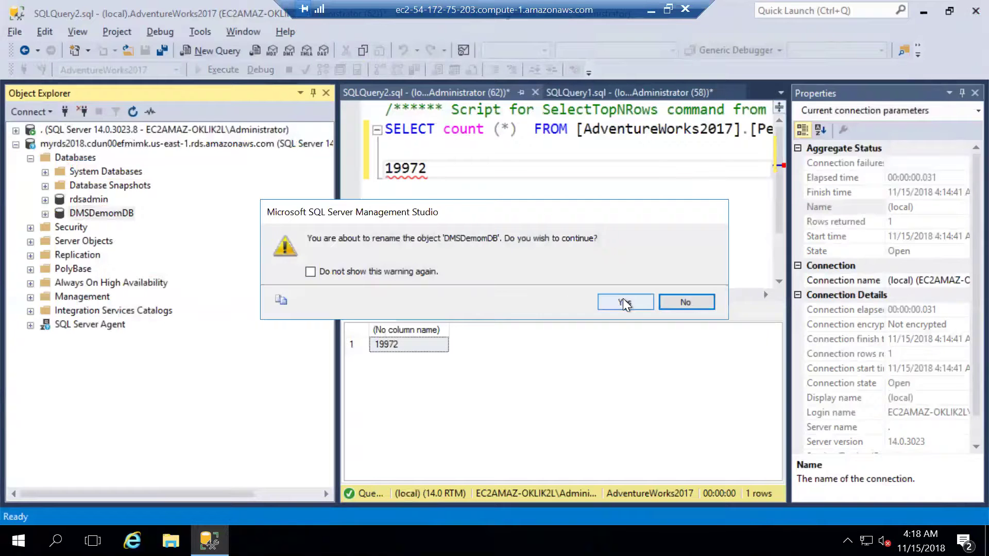
click(623, 299)
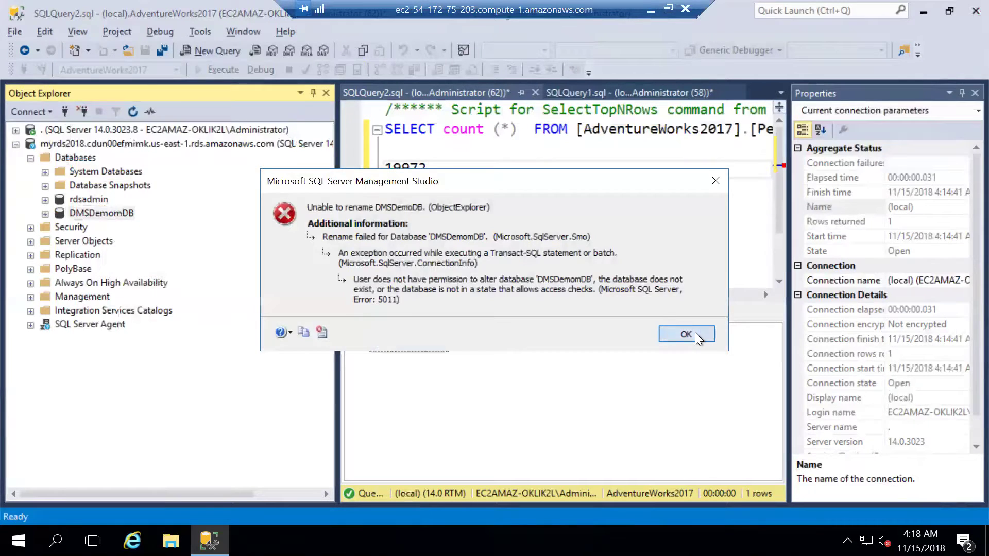
click(686, 334)
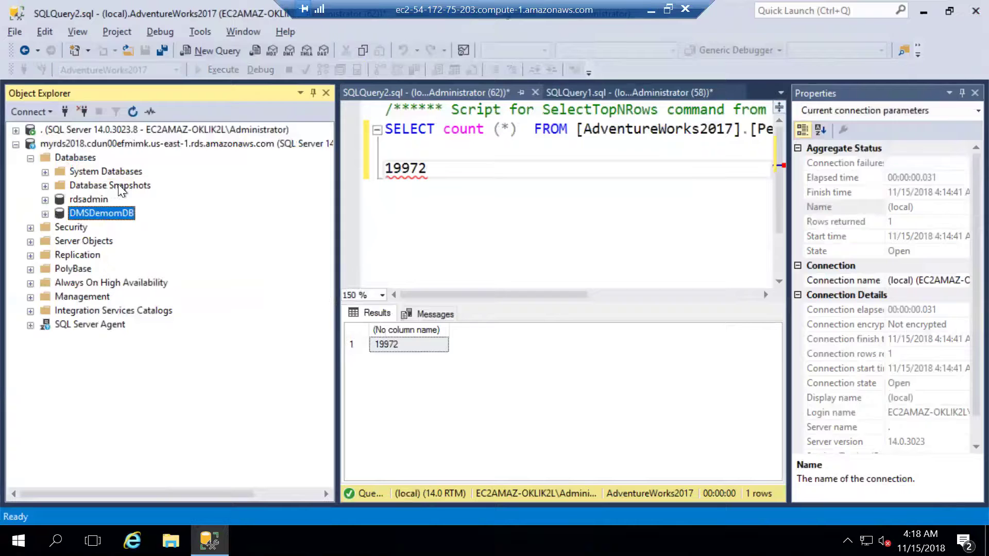
Create another new database named DMSDemoDB.
right_click(81, 160)
click(120, 171)
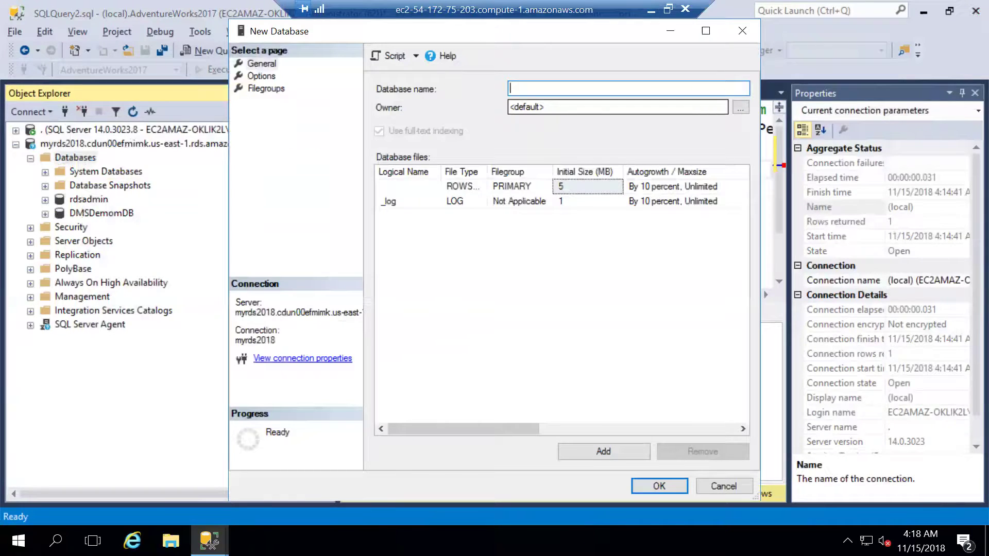
text(DMSDem)
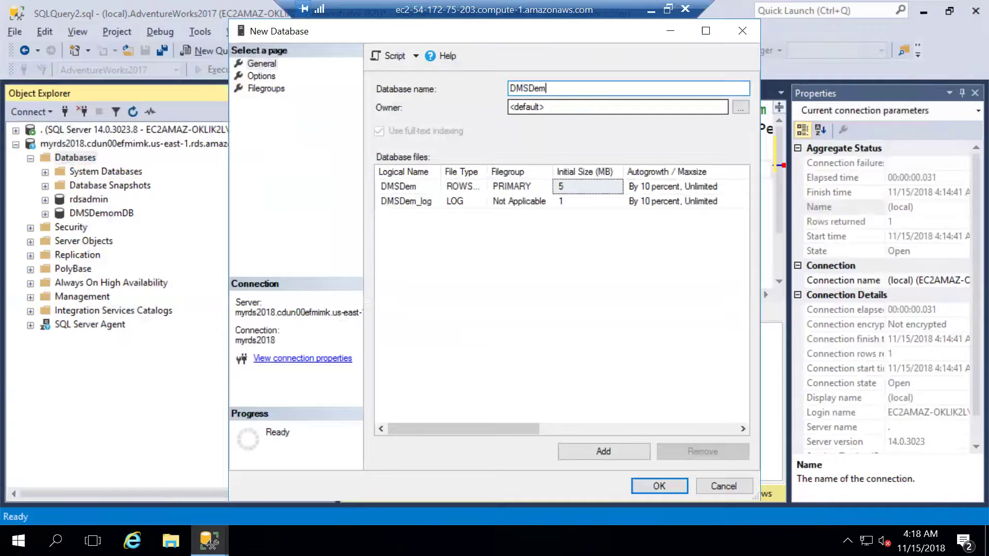
text(oDB)
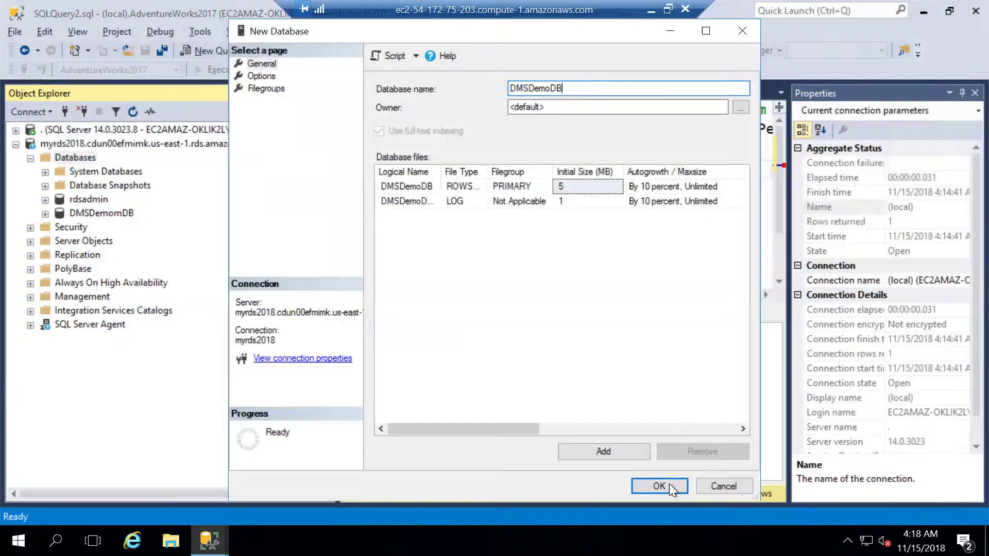
drag(594, 83, 461, 98)
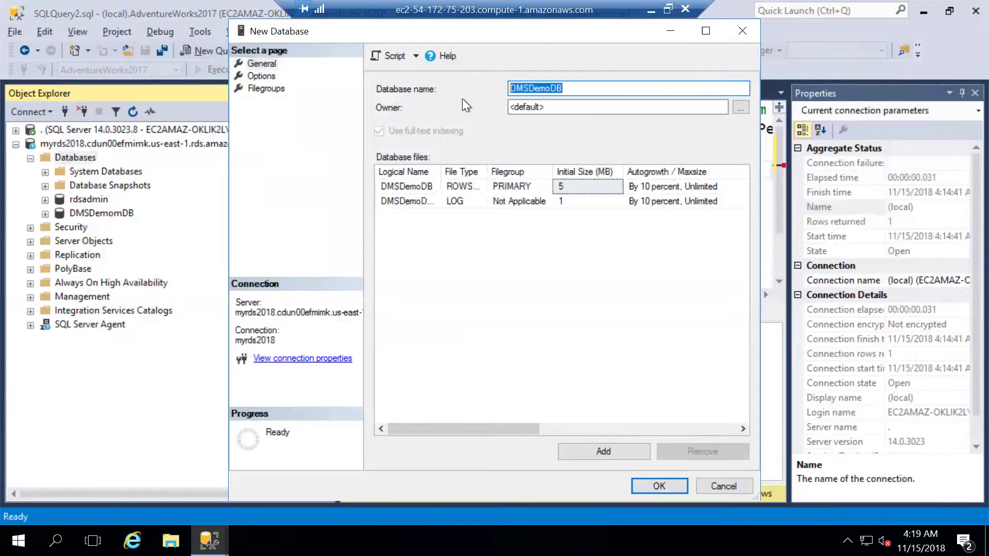
click(660, 483)
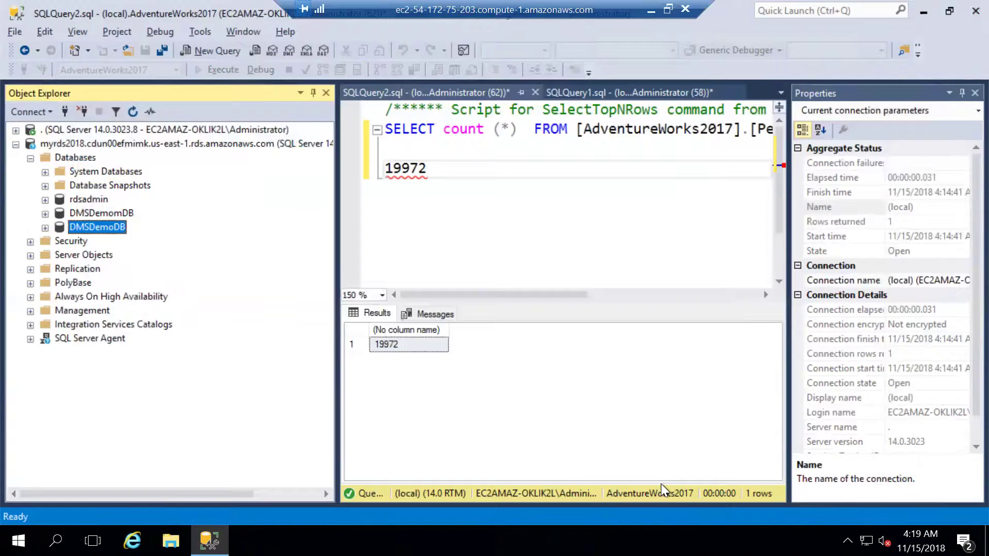
Browse DMSDemoDB's General, Filegroups, Options and Permissions pages, then collapse Databases and expand Security.
right_click(95, 232)
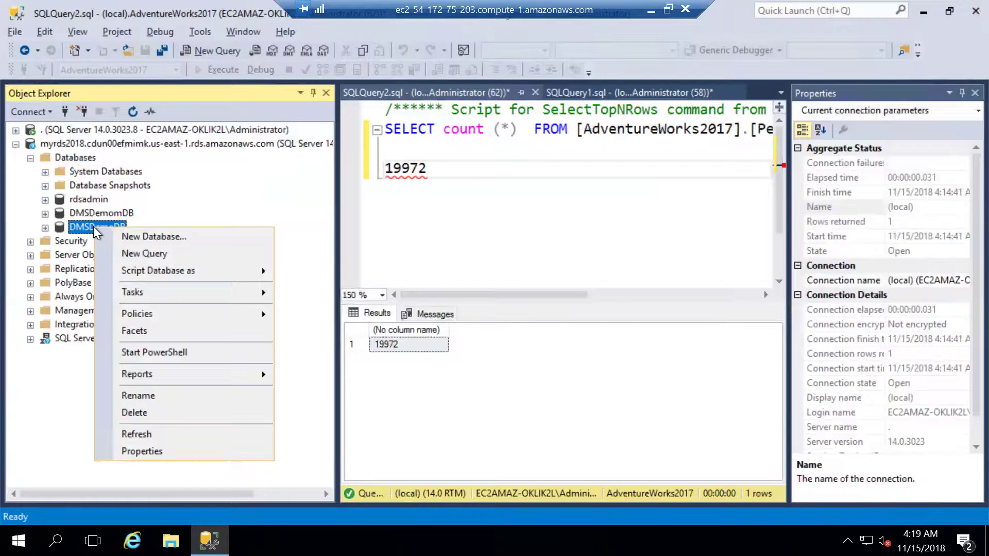
click(190, 453)
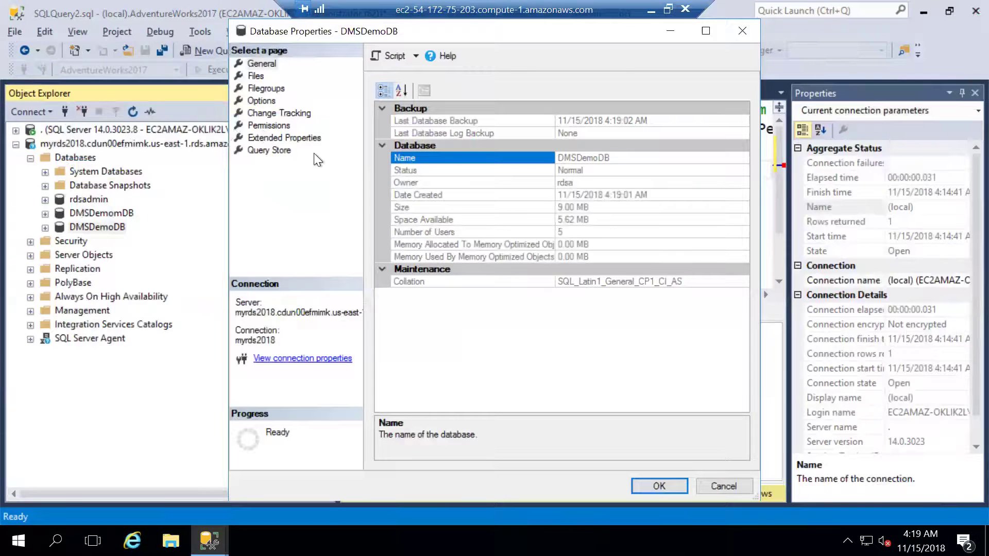
click(262, 64)
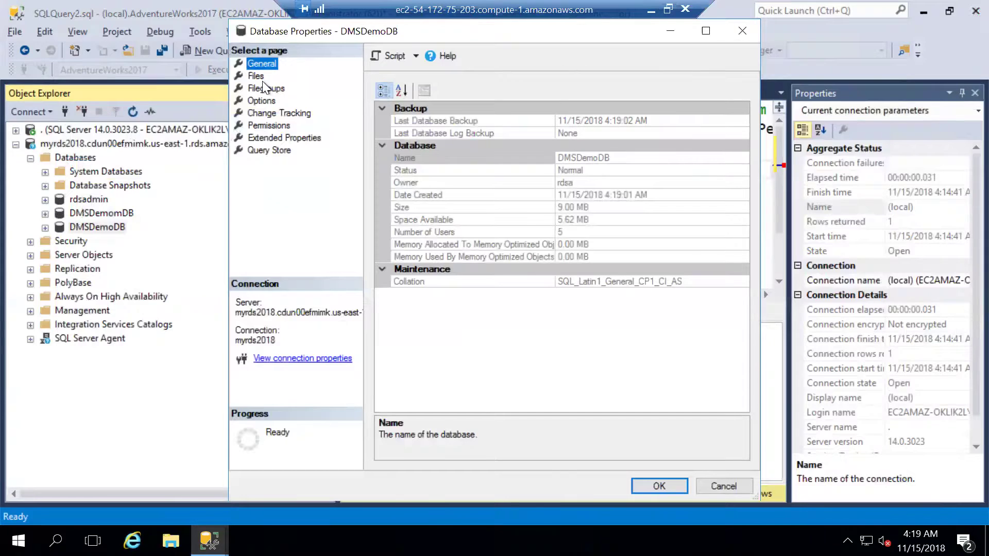
click(263, 87)
click(255, 101)
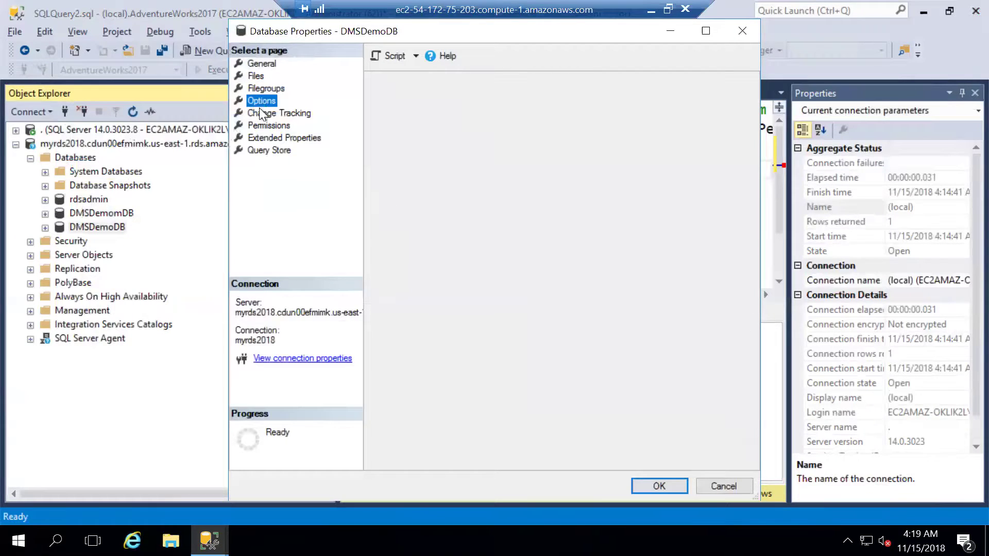
click(263, 125)
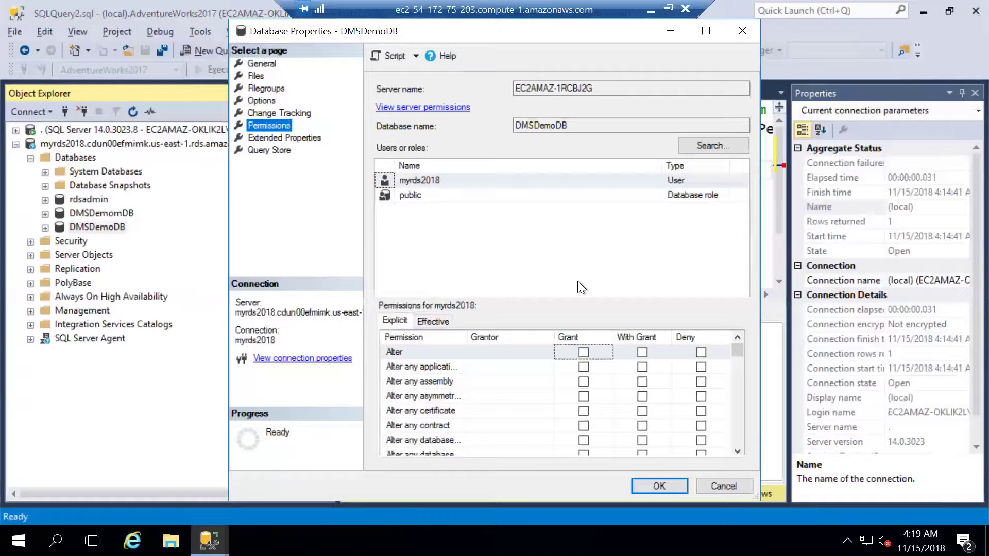
click(661, 484)
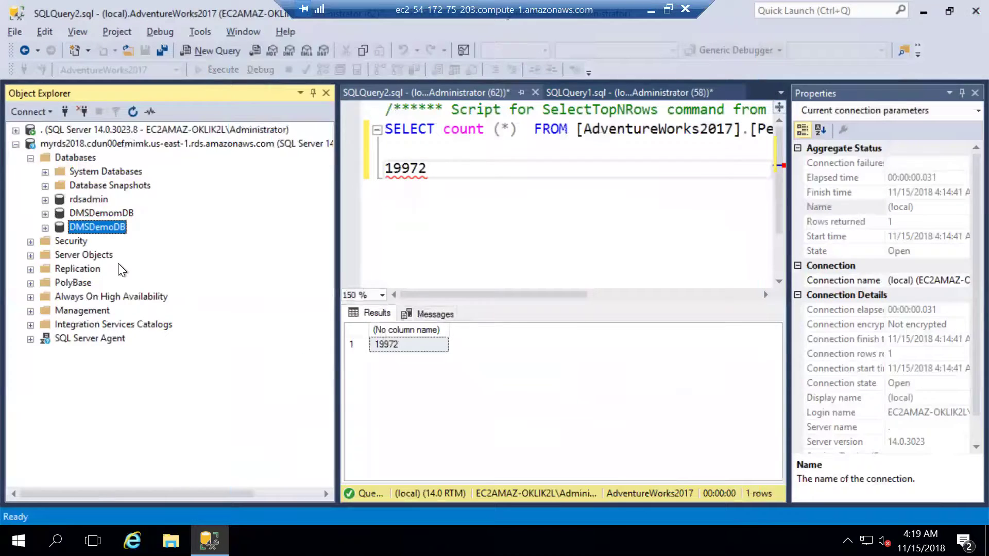
click(30, 158)
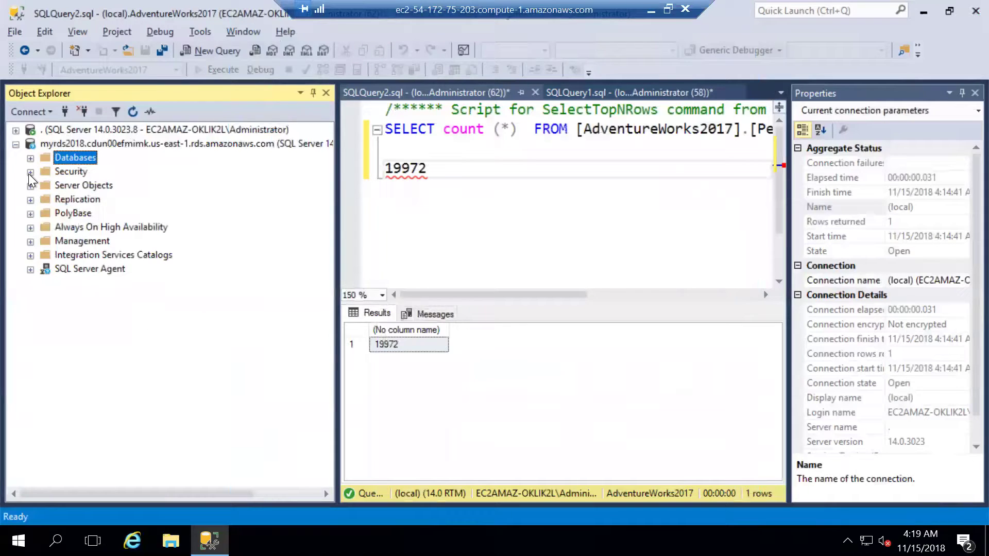
click(29, 173)
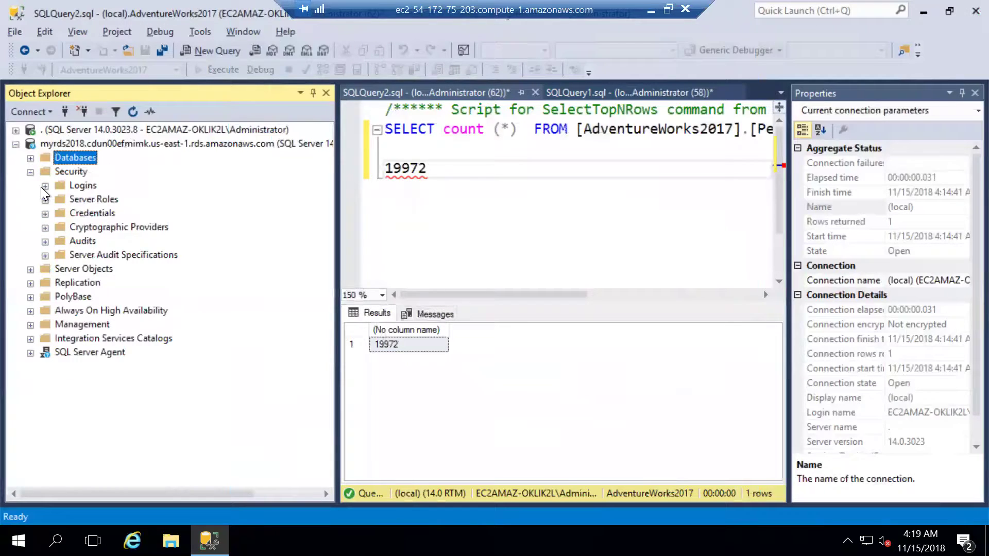
Check the admin login's User Mapping roles on DMSDemoDB, then cancel without changes.
click(45, 185)
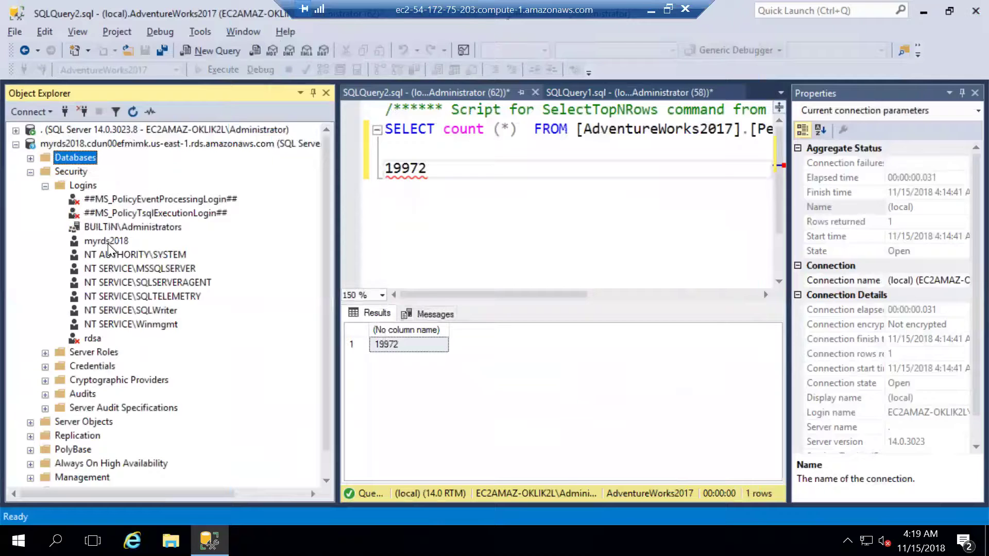
click(107, 242)
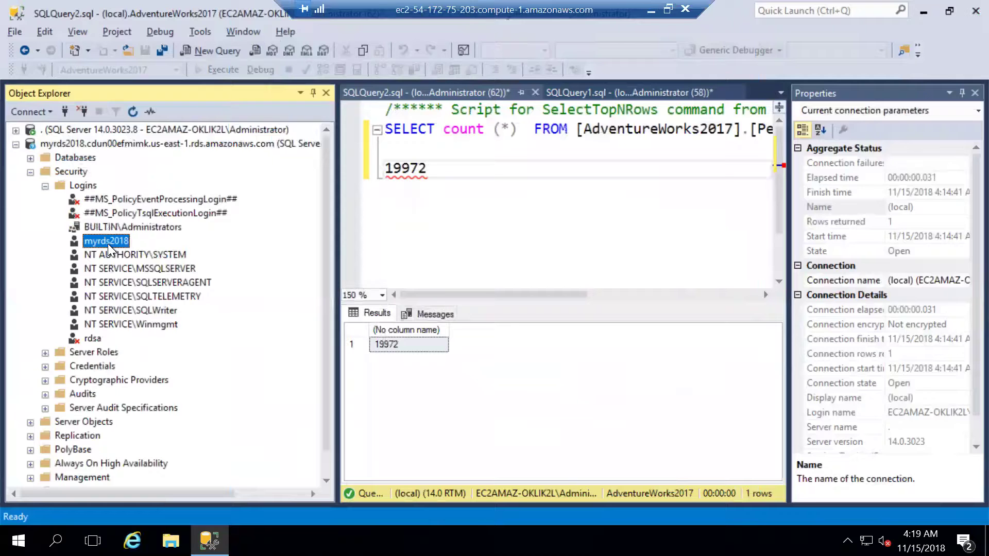
right_click(107, 243)
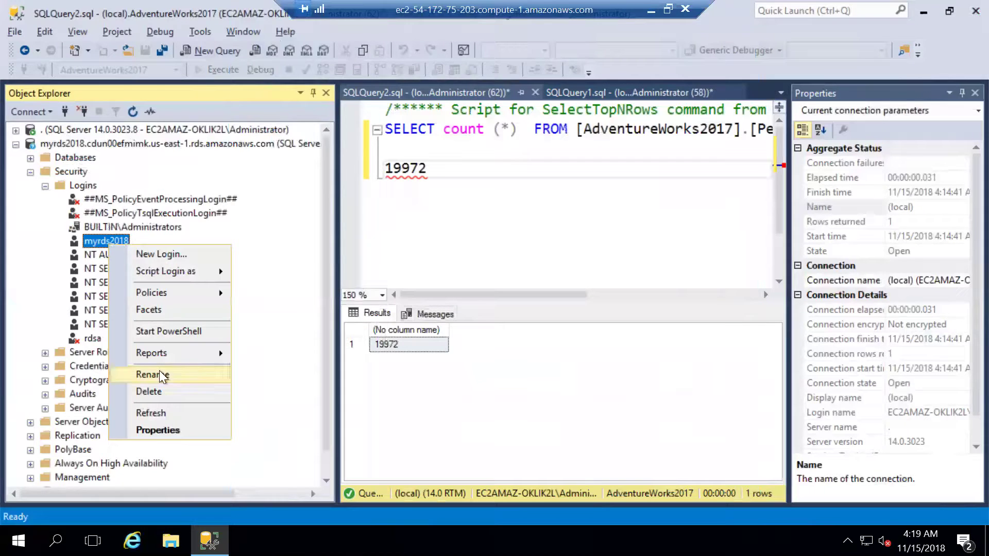
click(162, 429)
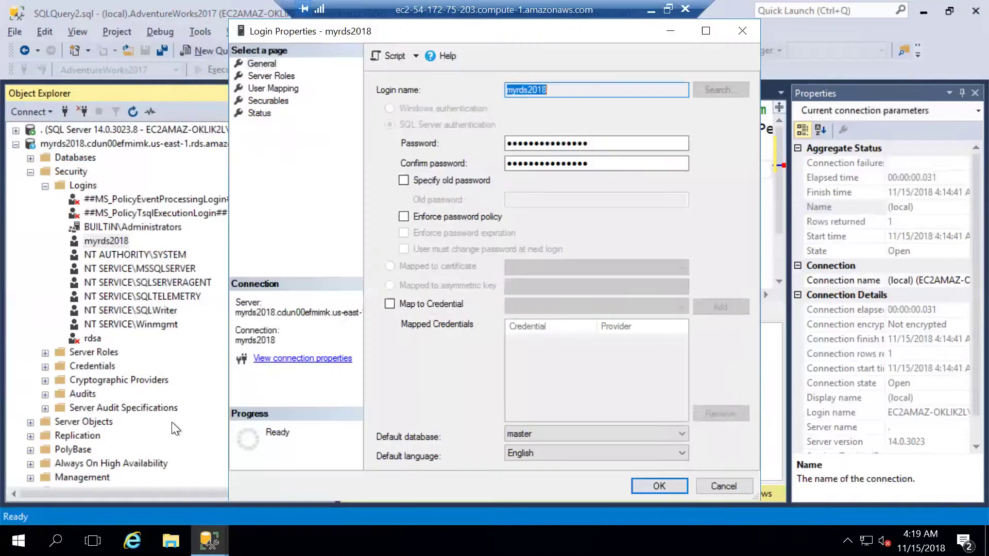
click(286, 88)
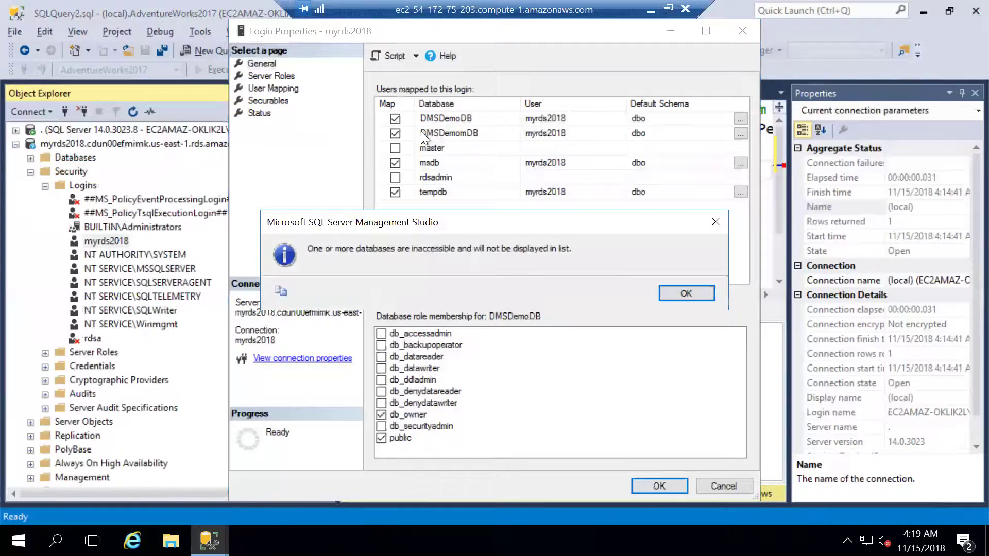
click(668, 294)
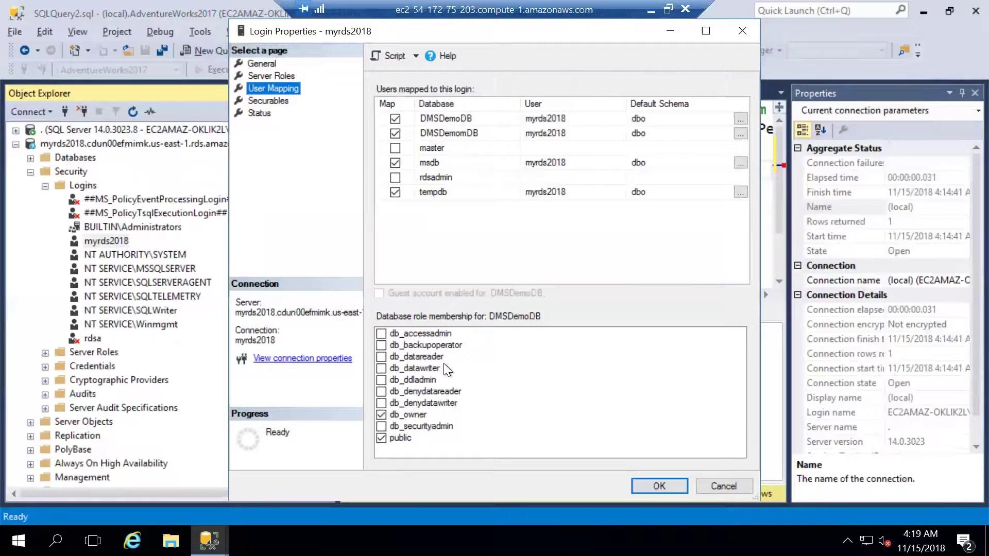
click(496, 122)
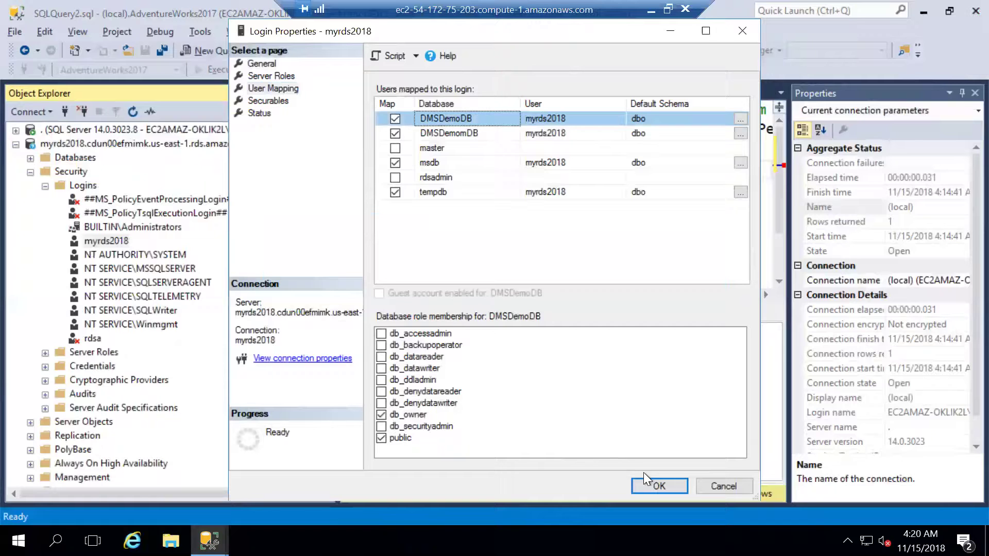
click(723, 486)
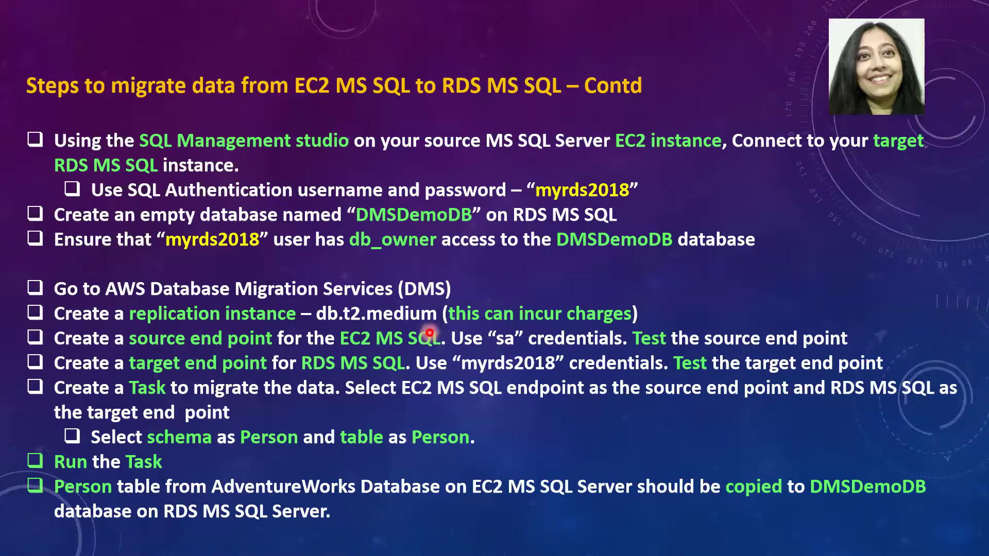
Switch from the migration steps slide to the Chrome window.
key(alt+Tab)
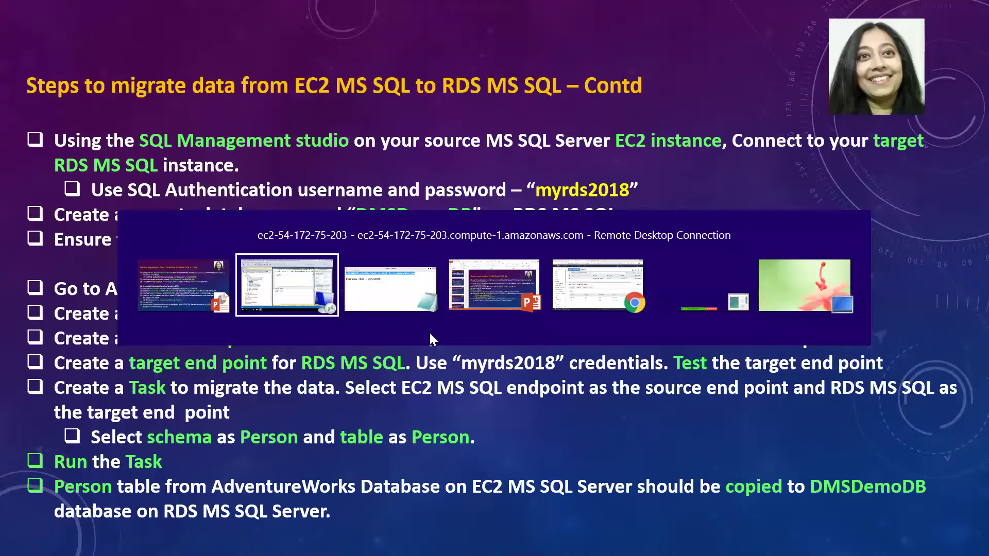
key(alt+Tab)
key(alt+Tab)
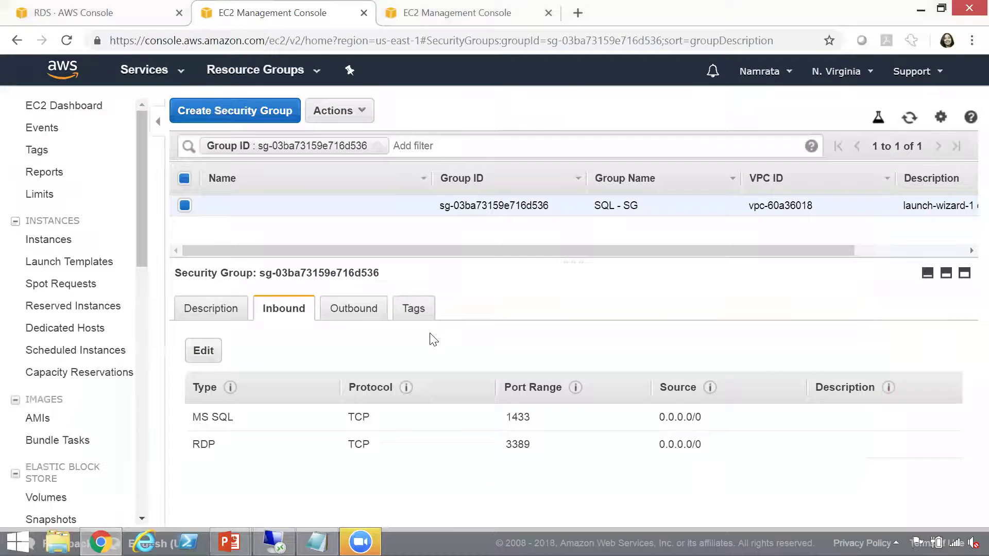
Go to Database Migration Service replication instances and start creating a new one.
click(182, 72)
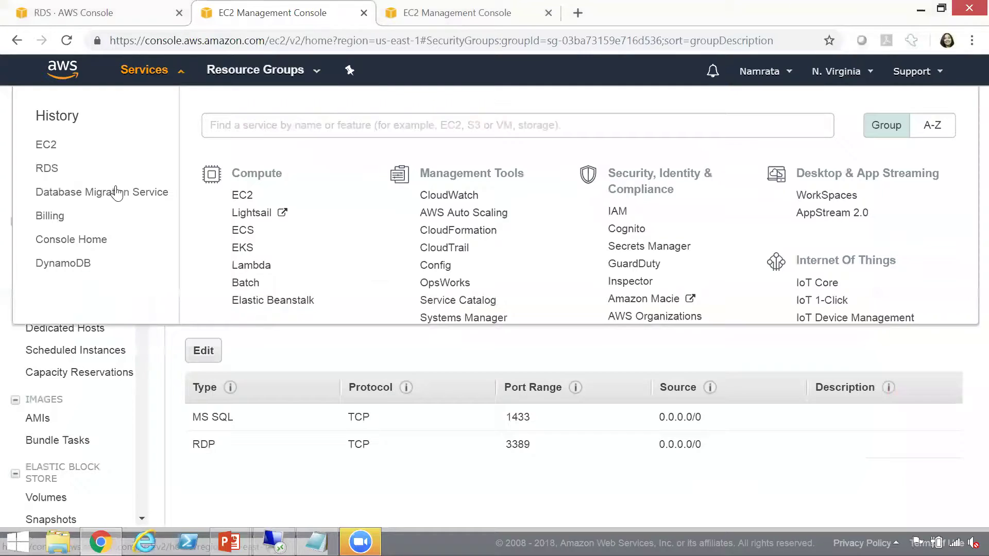
click(117, 198)
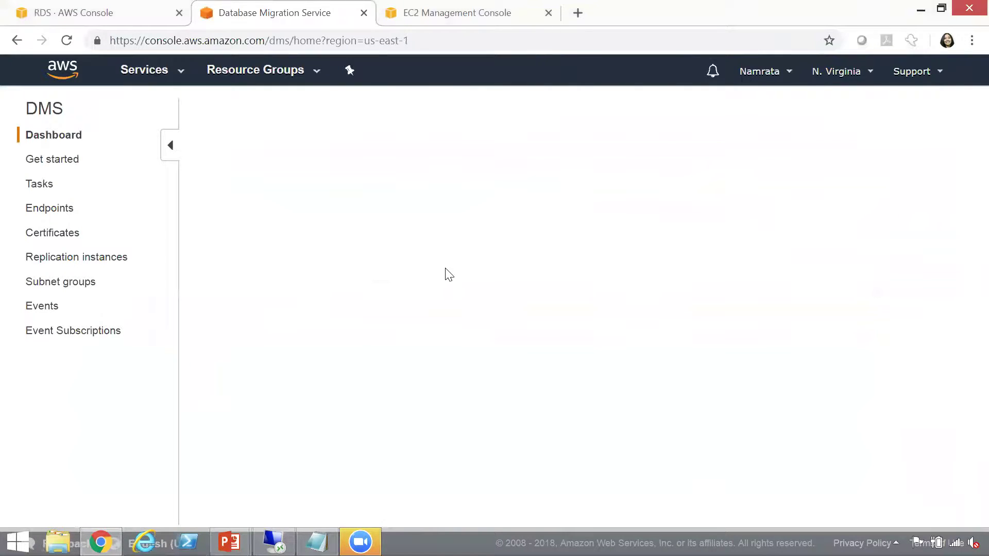
click(80, 257)
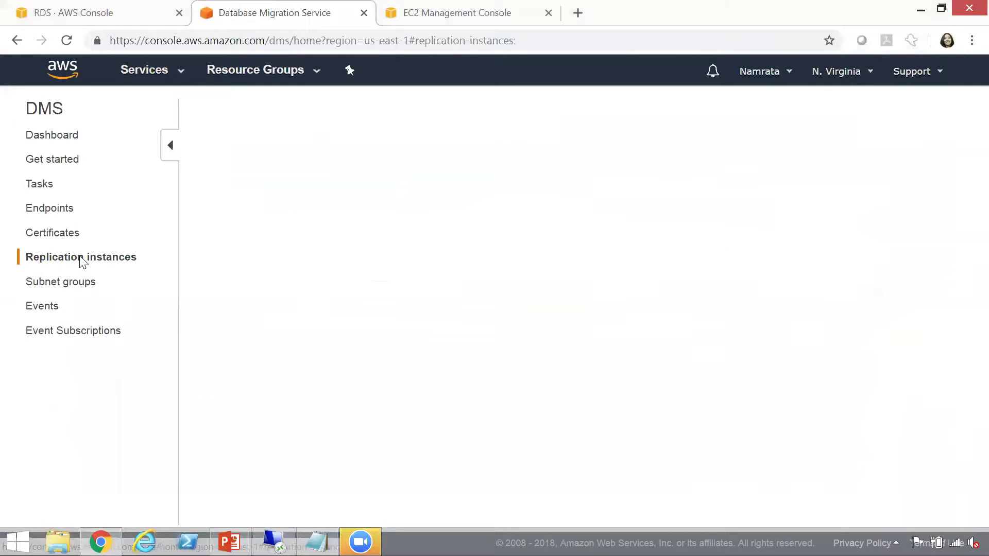
click(248, 194)
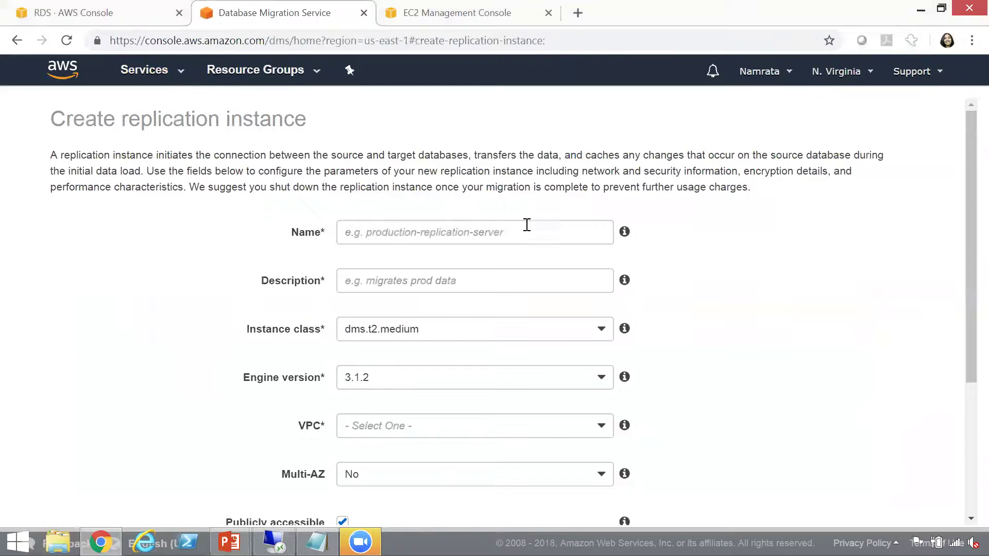
Name the replication instance ec2sqltordssqlrep and use the same text as its description.
click(520, 236)
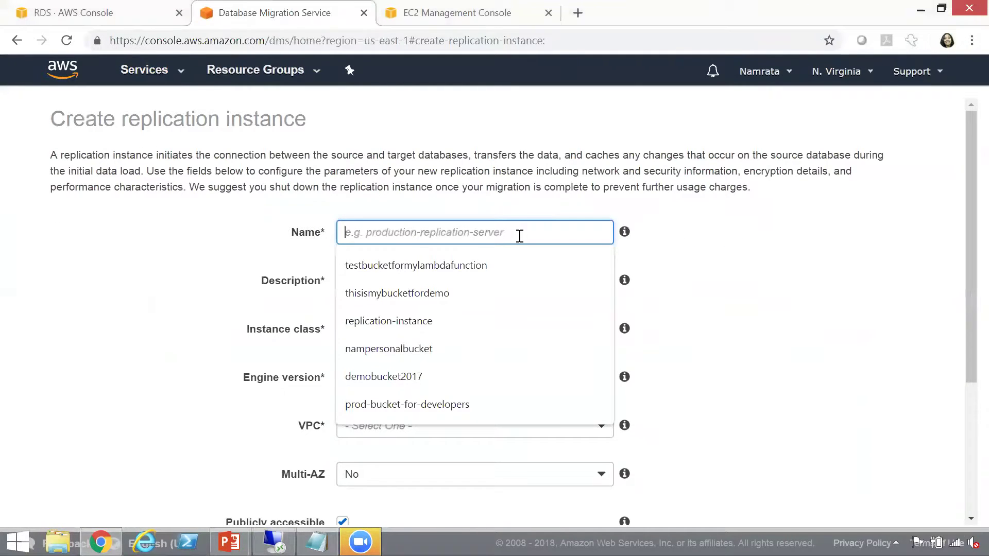
text(ec2sq)
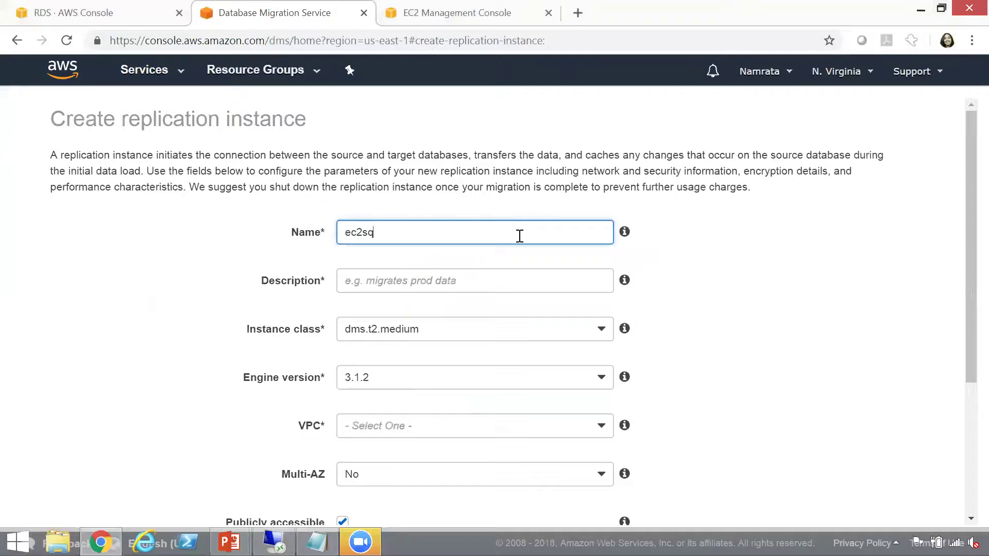
text(ltordssqlrep)
drag(369, 228, 287, 223)
key(ctrl+c)
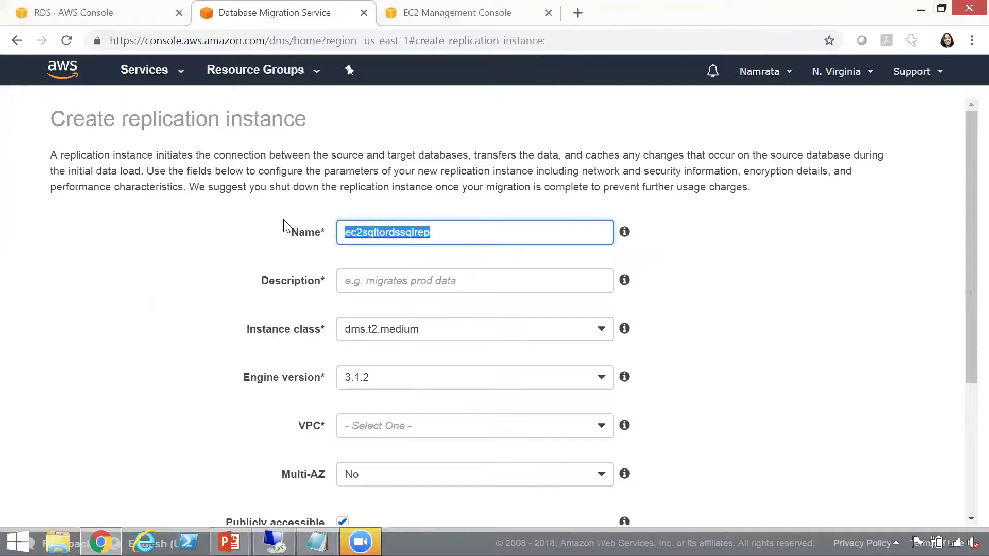
click(423, 281)
key(ctrl+v)
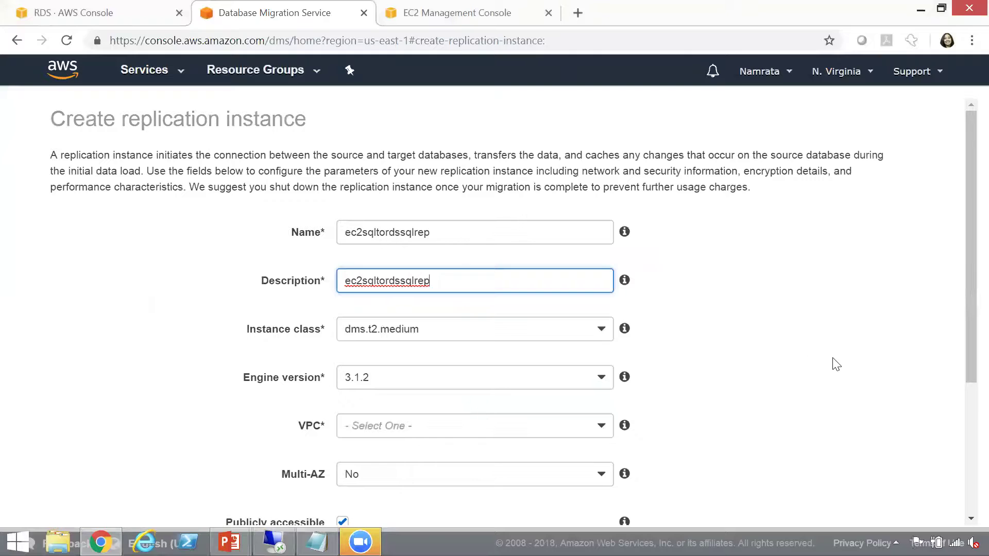
drag(964, 305, 964, 367)
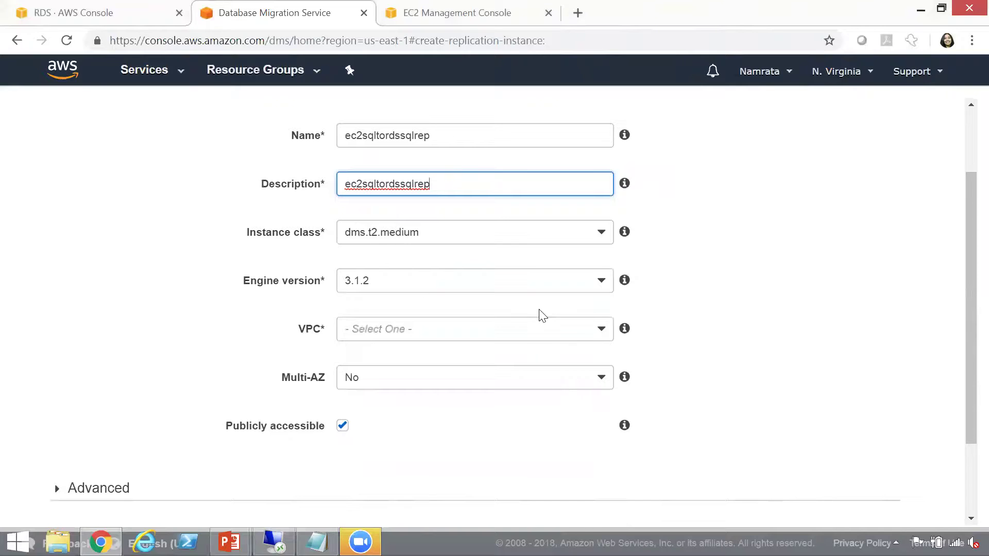
Choose VPC vpc-60a36018 and reveal the advanced replication instance settings.
click(376, 335)
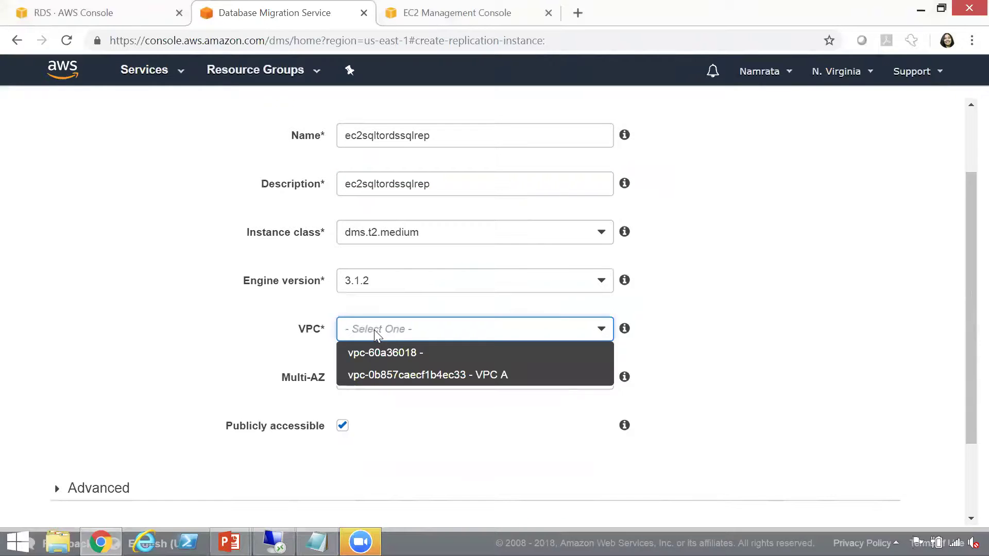
click(404, 353)
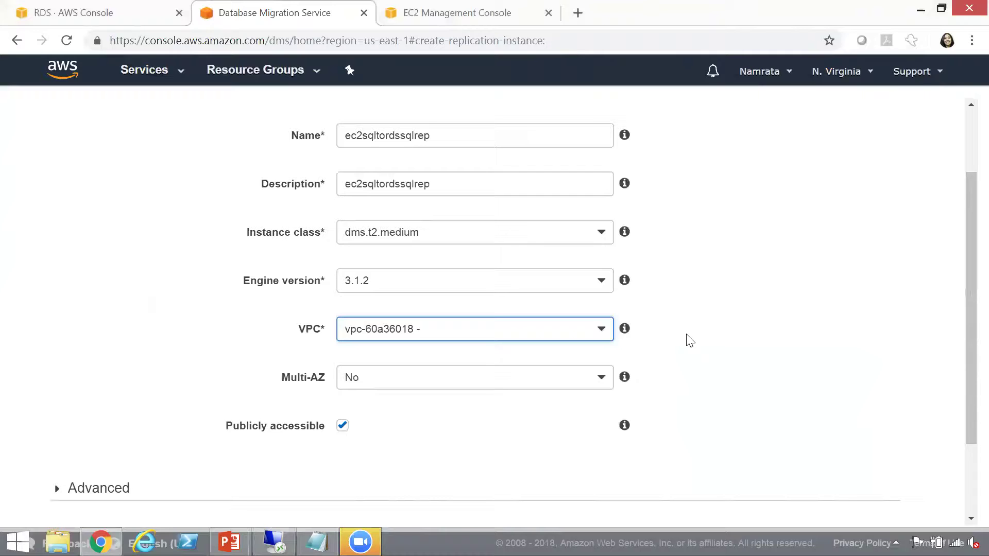
drag(965, 291, 965, 334)
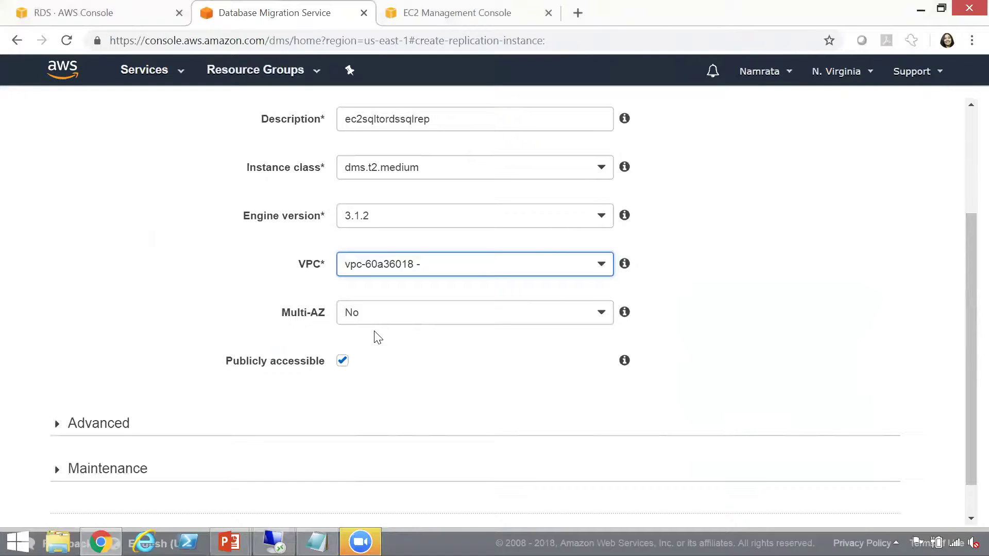
drag(964, 298, 965, 361)
click(60, 381)
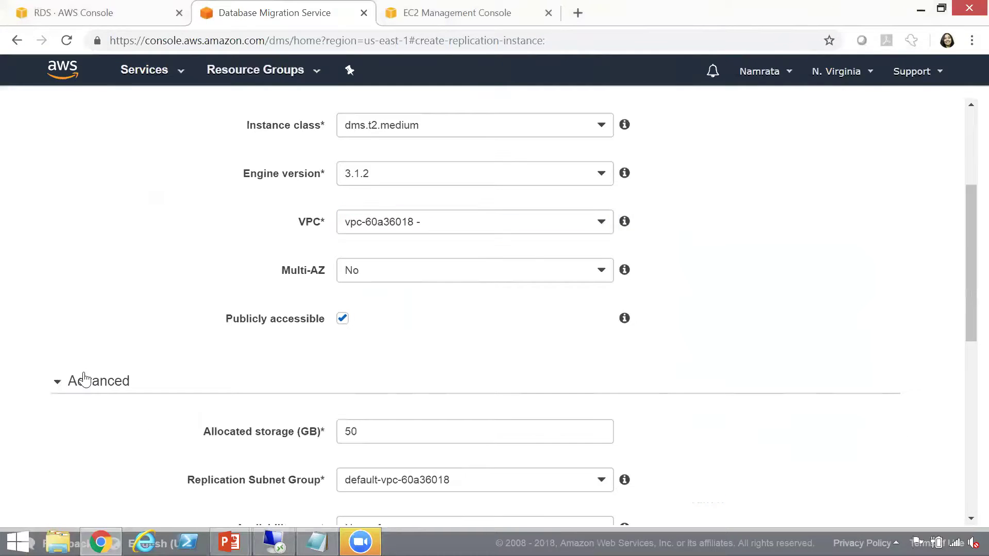
drag(964, 259, 965, 375)
Select the default VPC security group, expand Maintenance, and create the replication instance.
click(608, 308)
click(608, 308)
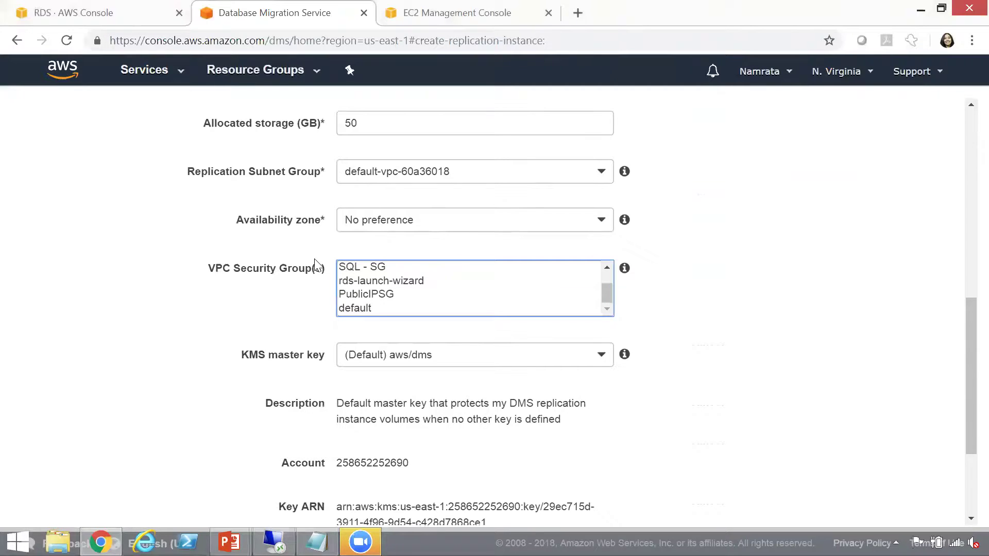
click(348, 309)
drag(964, 345, 964, 443)
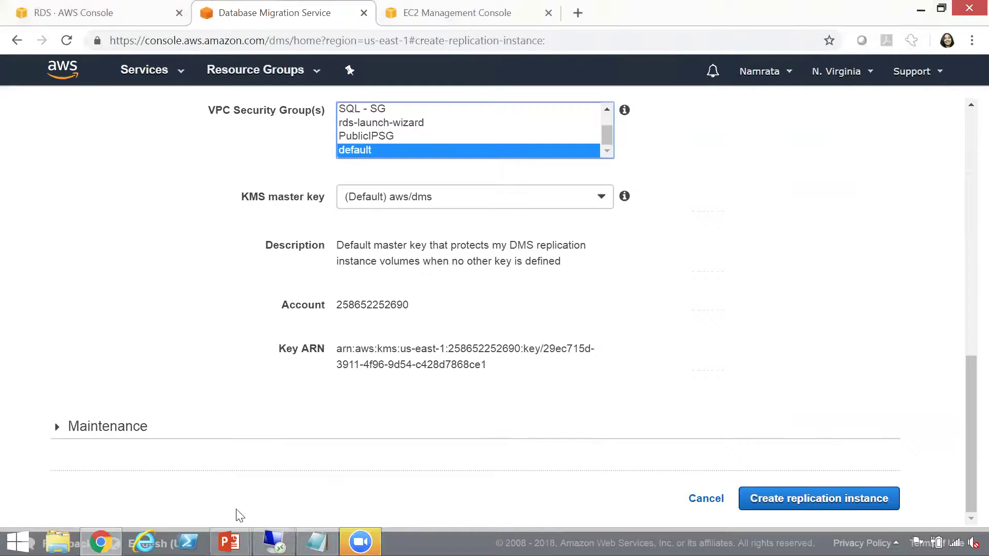
click(55, 428)
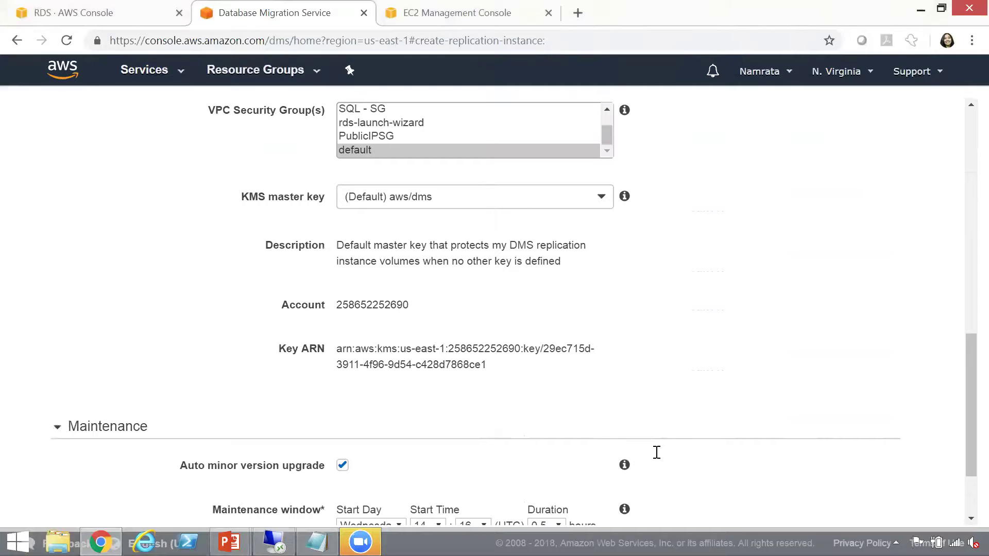
drag(966, 370, 963, 438)
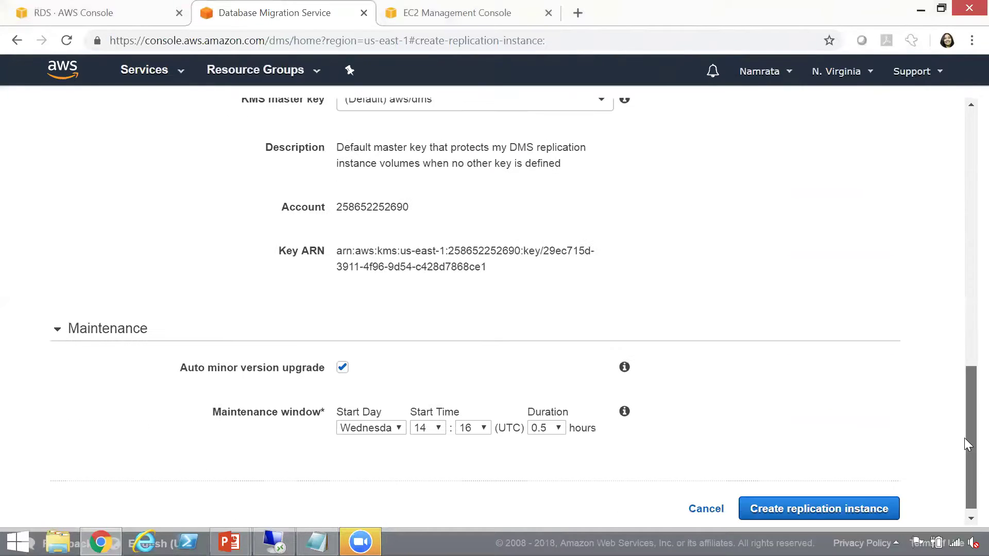
click(777, 499)
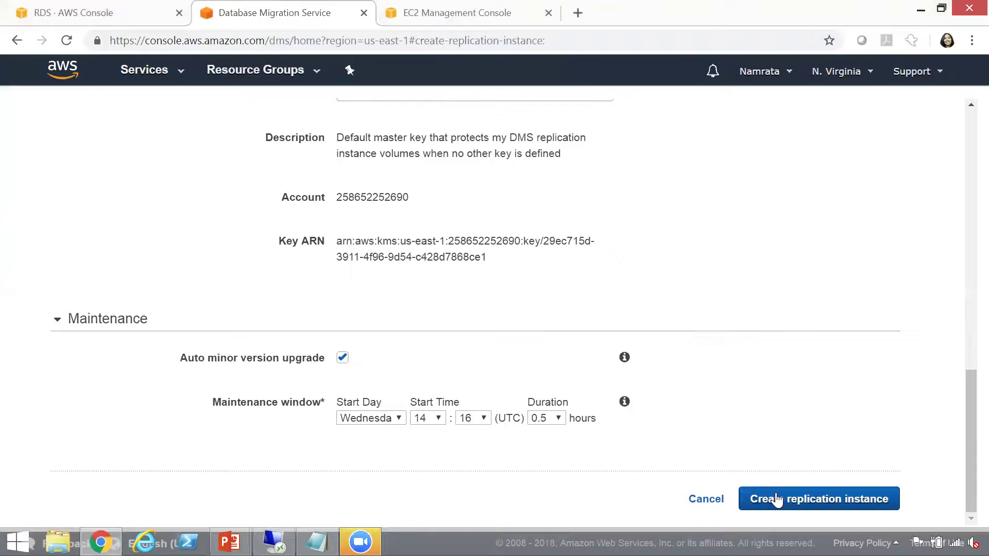
click(777, 499)
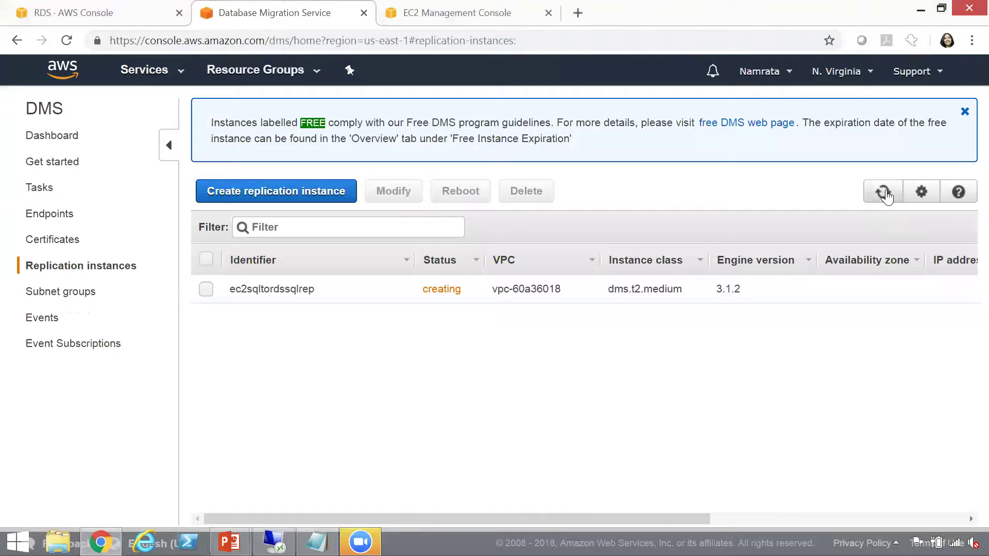
Refresh the replication instances list until ec2sqltordssqlrep reports available.
click(884, 193)
click(875, 197)
click(875, 197)
click(876, 197)
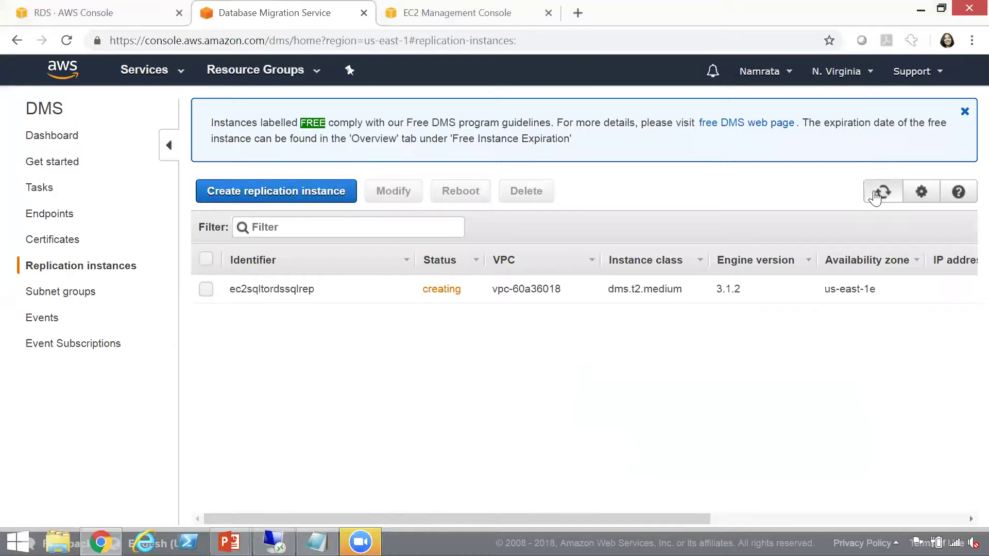
click(875, 197)
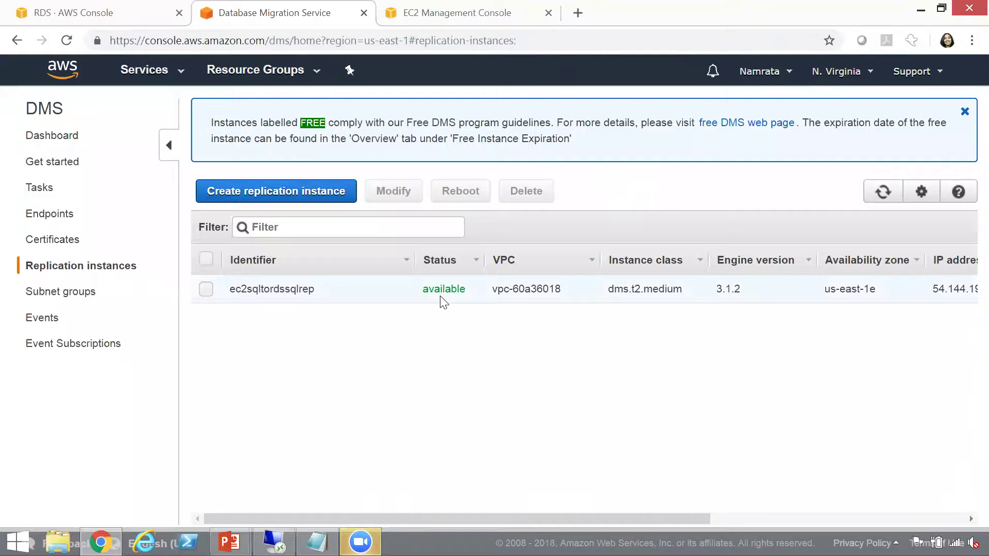
key(alt+Tab)
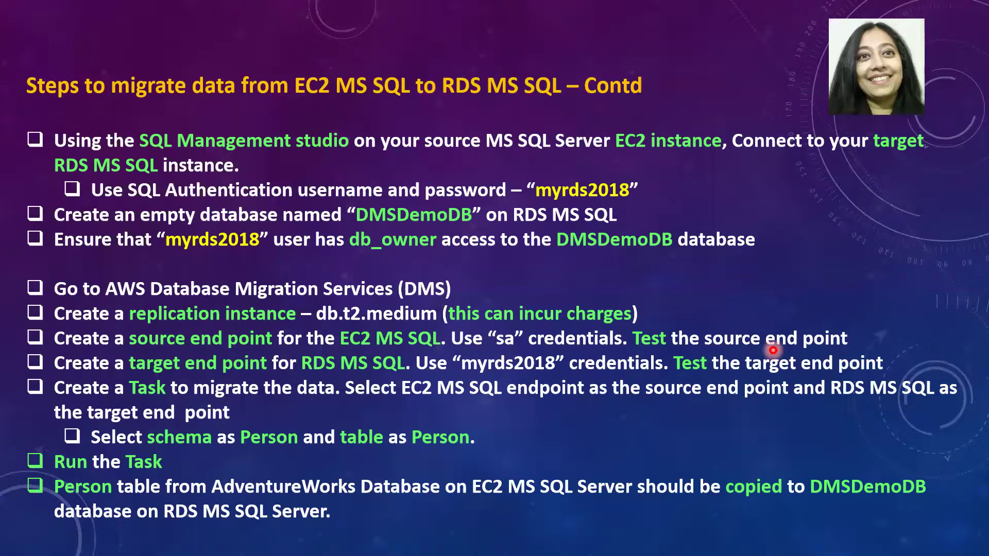
key(alt+Tab)
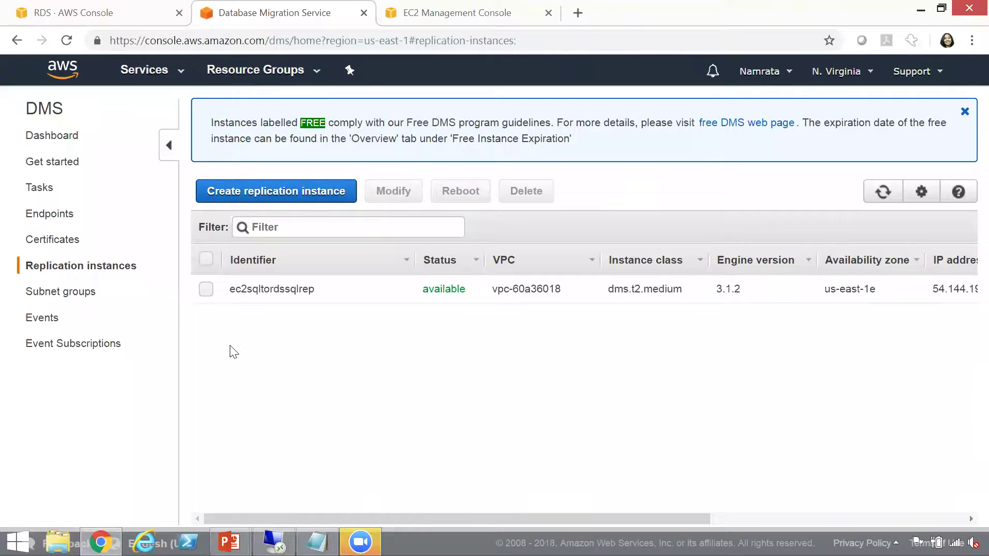
Start a new endpoint with identifier MSSQL-EC2-source.
click(52, 215)
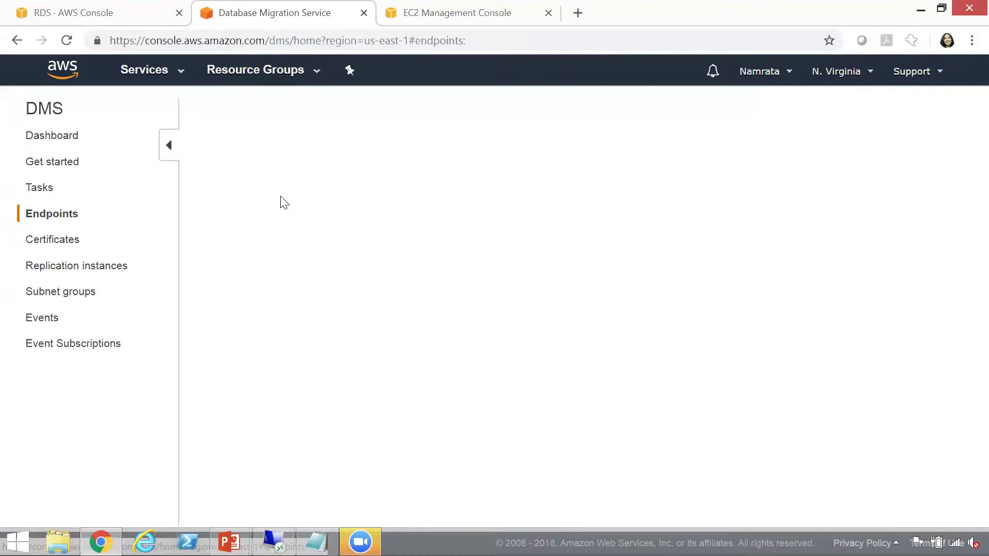
click(235, 122)
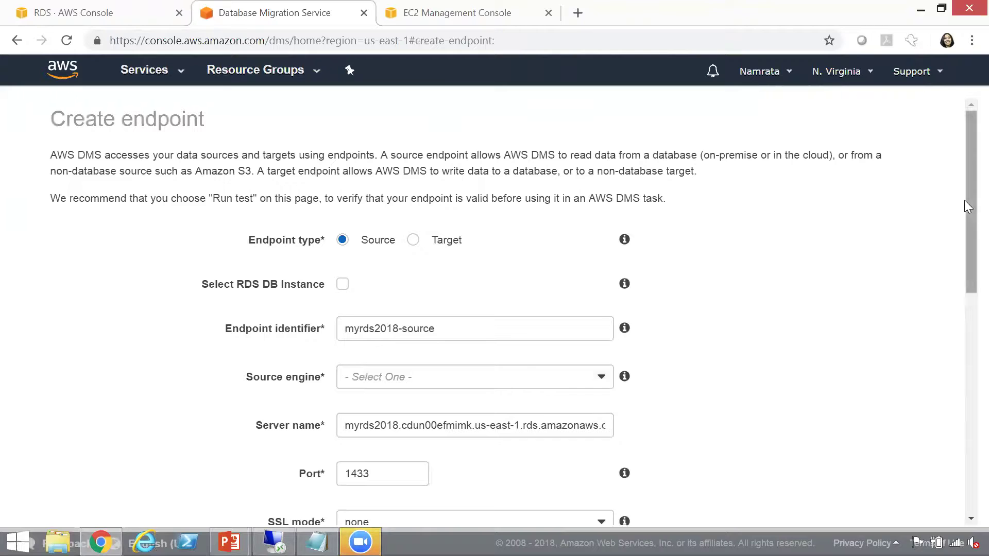
scroll(964, 235, down, 2)
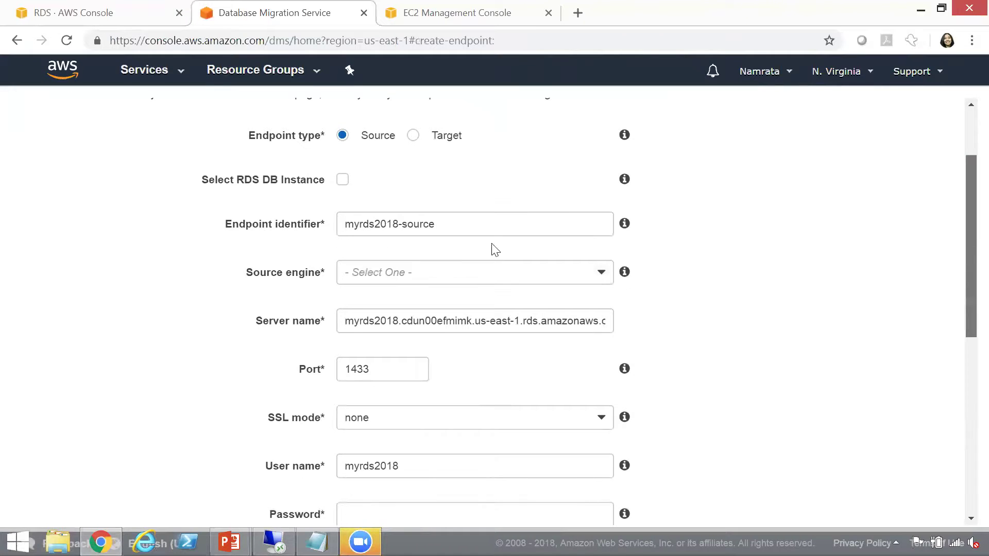
triple_click(456, 230)
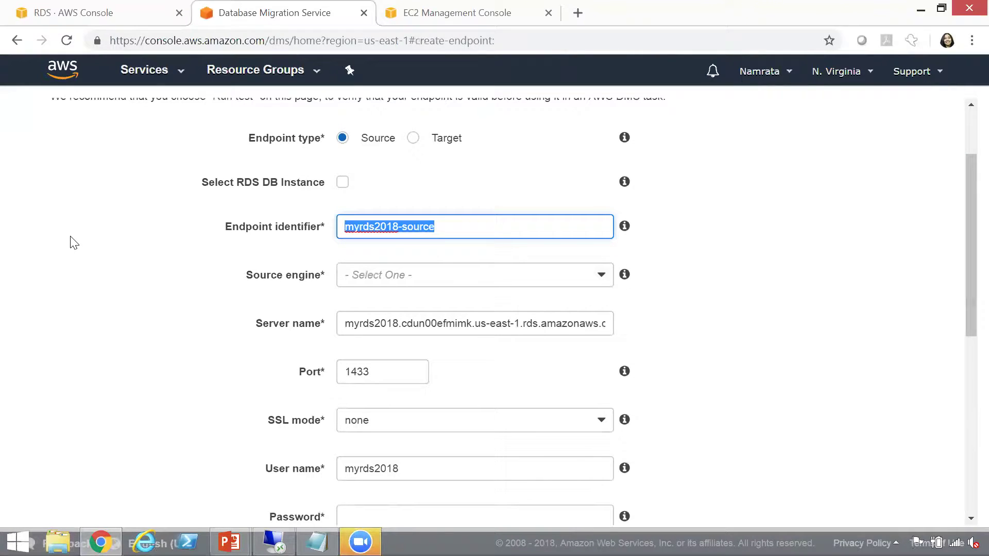
text(MSSQL)
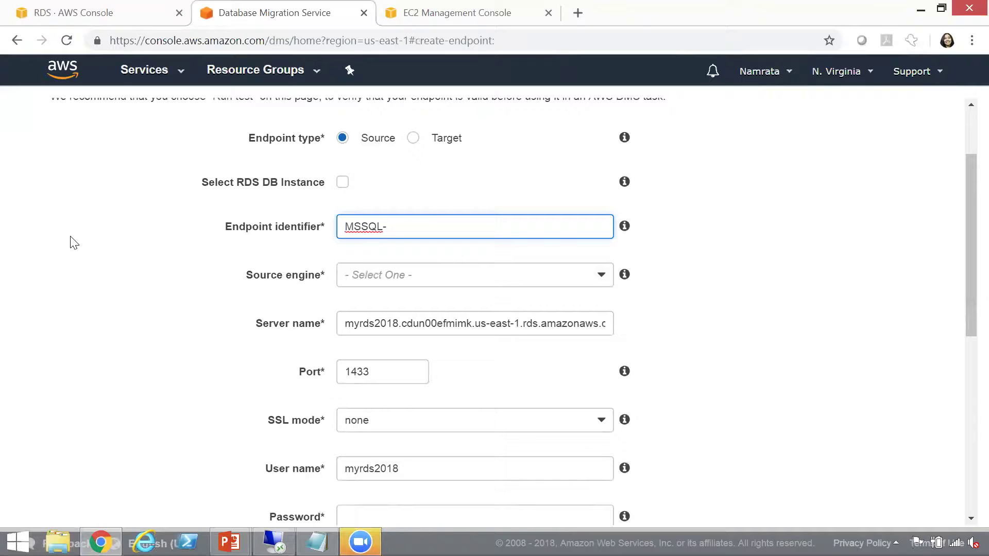
text(-EC2)
key(BackSpace)
text(2-soucrce)
Choose sqlserver as the source engine and clear the prefilled server name.
click(387, 282)
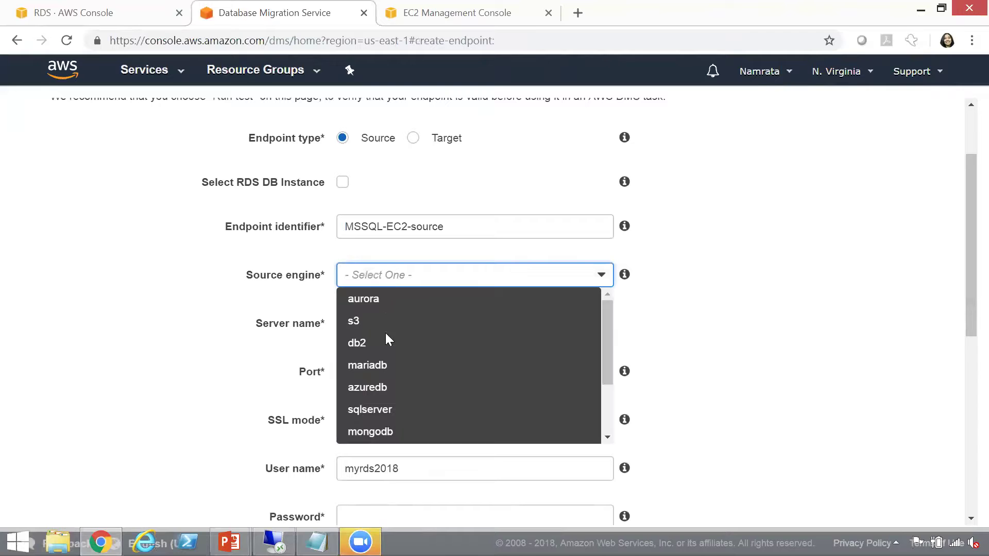
click(387, 411)
click(480, 321)
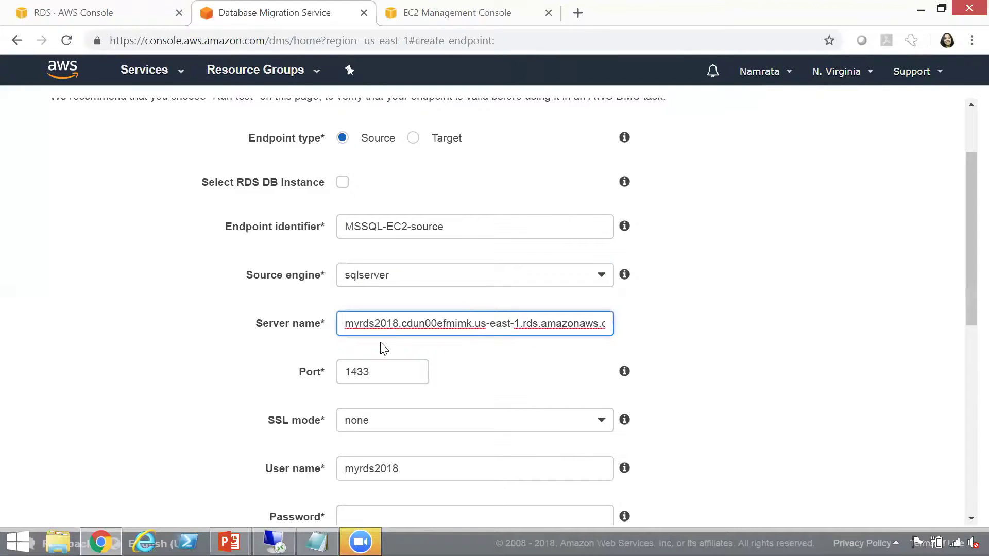
triple_click(470, 323)
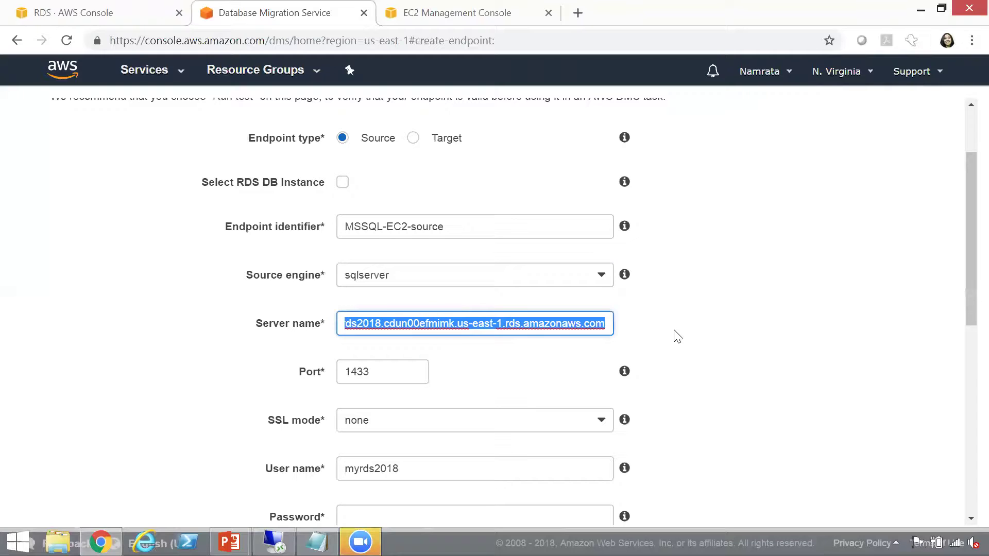
key(BackSpace)
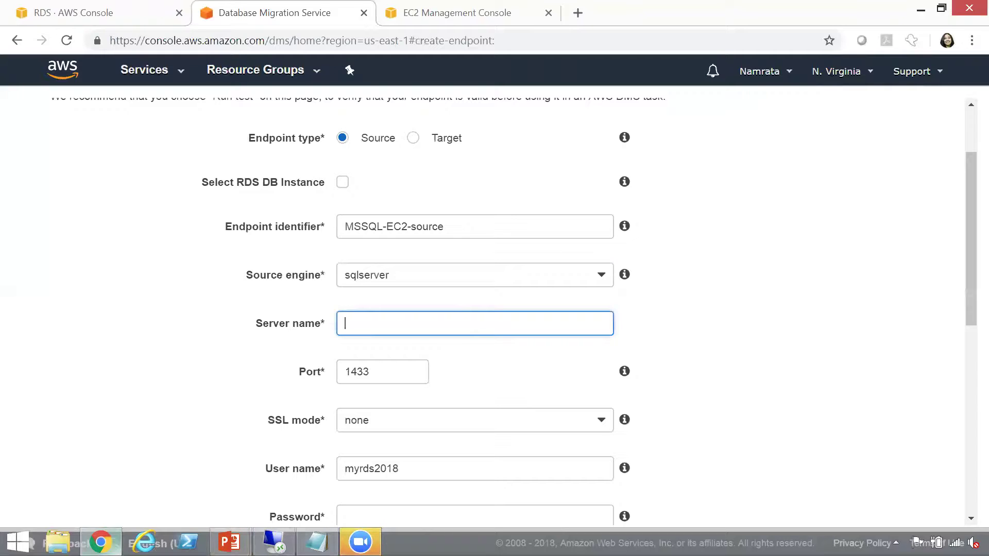
Go from the RDS console to the EC2 console's list of running instances.
click(110, 15)
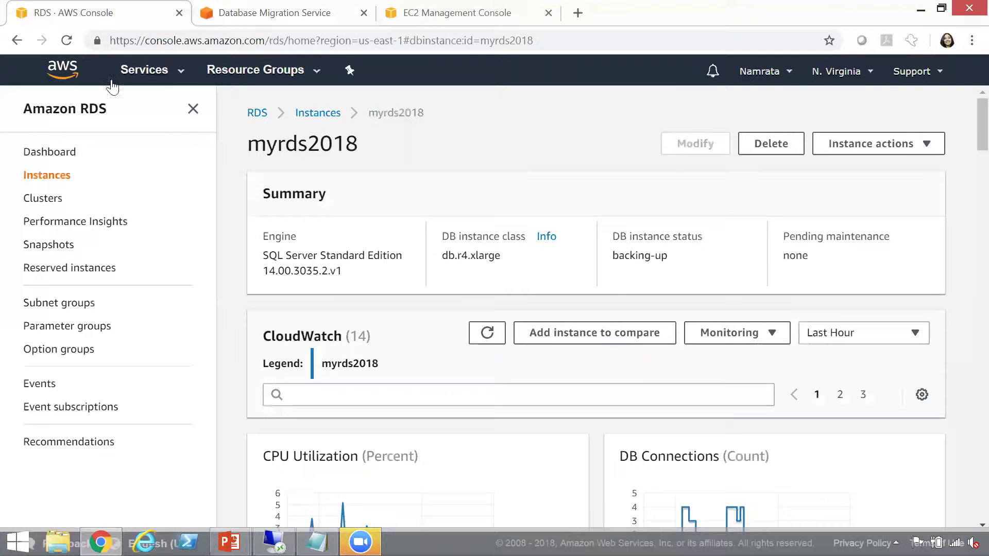
click(185, 71)
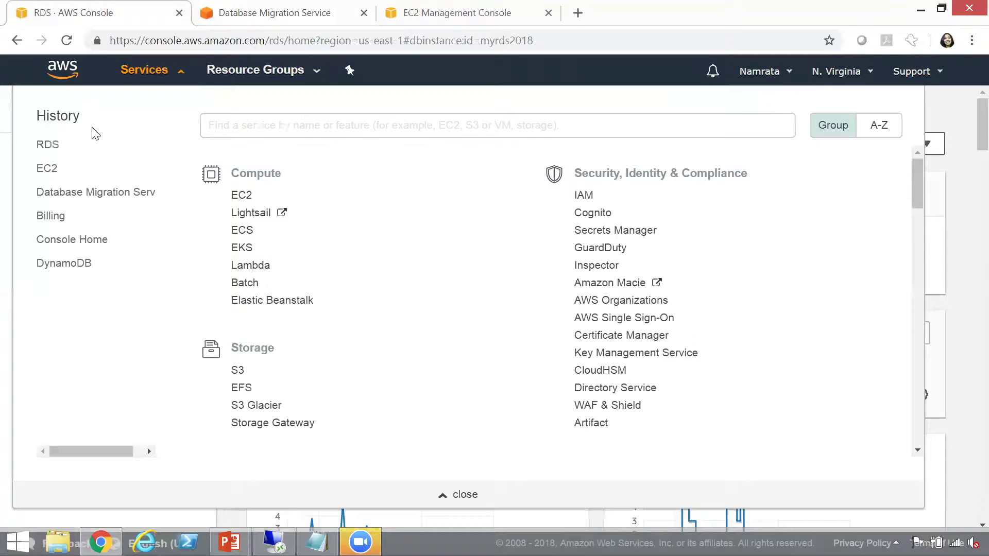
click(46, 170)
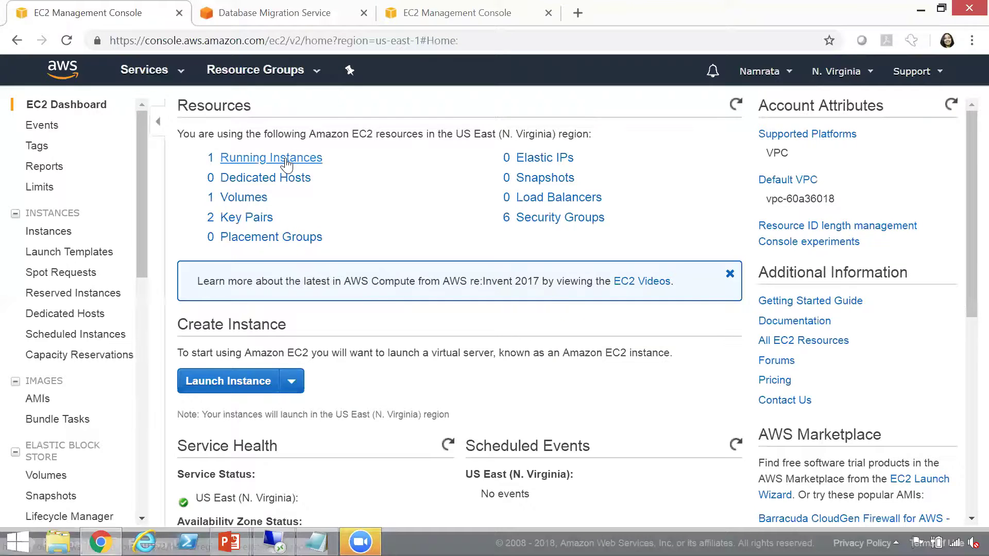
click(287, 159)
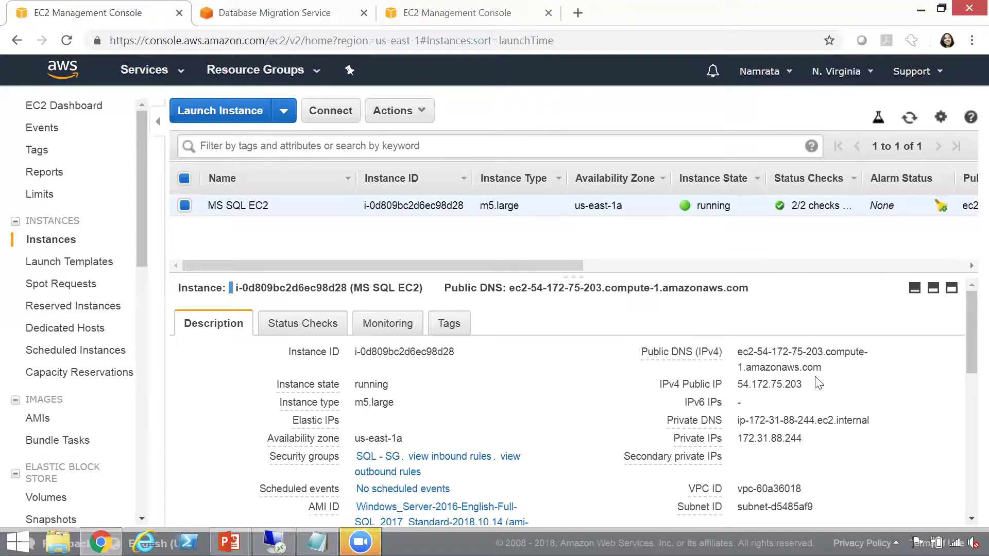
Copy the MS SQL instance's public DNS (IPv4) name and un-maximize the browser window.
click(833, 371)
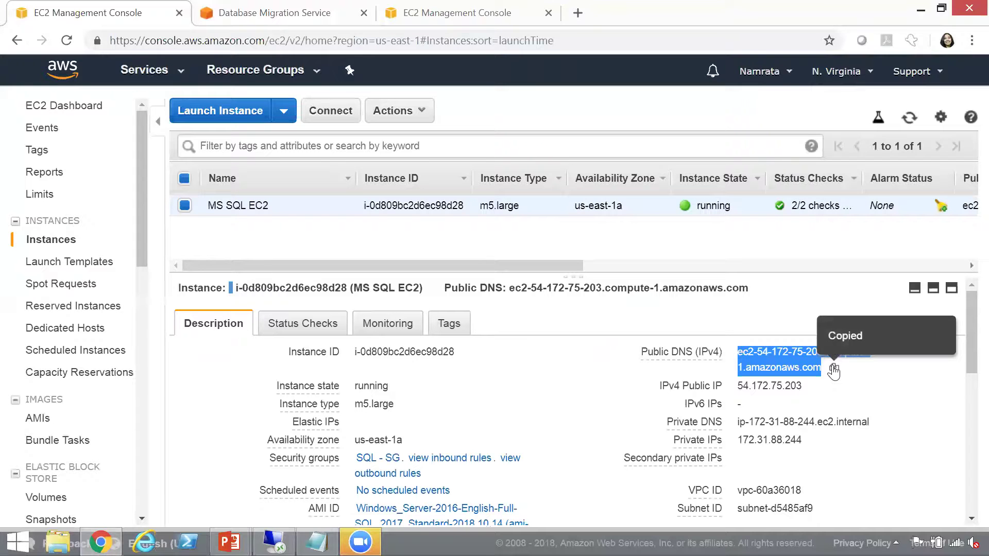
key(alt+Tab)
key(Tab)
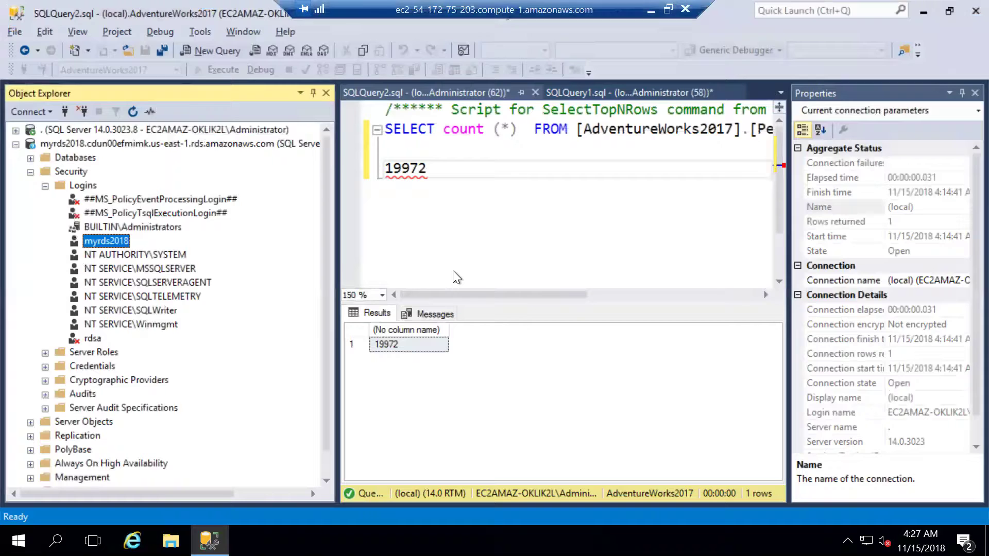
key(alt+Tab)
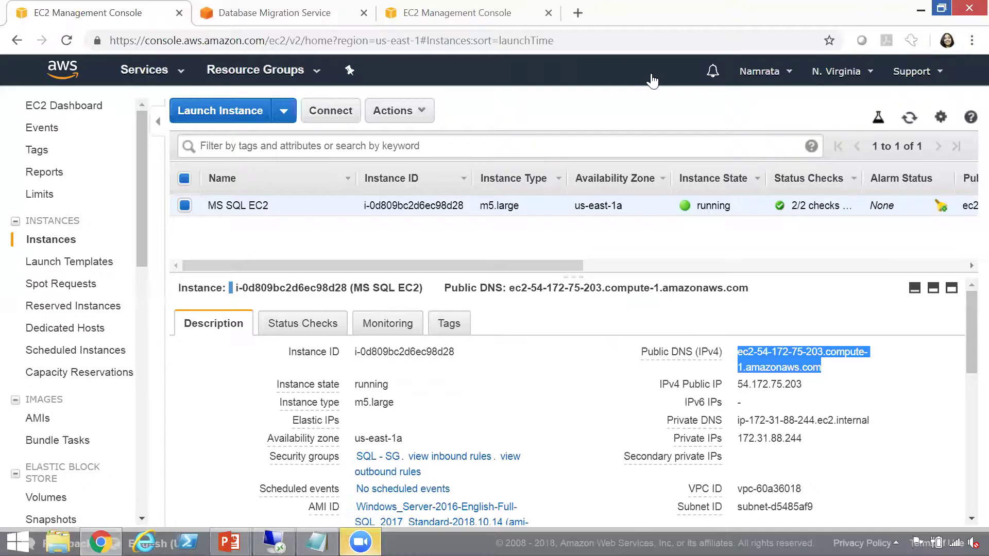
click(941, 8)
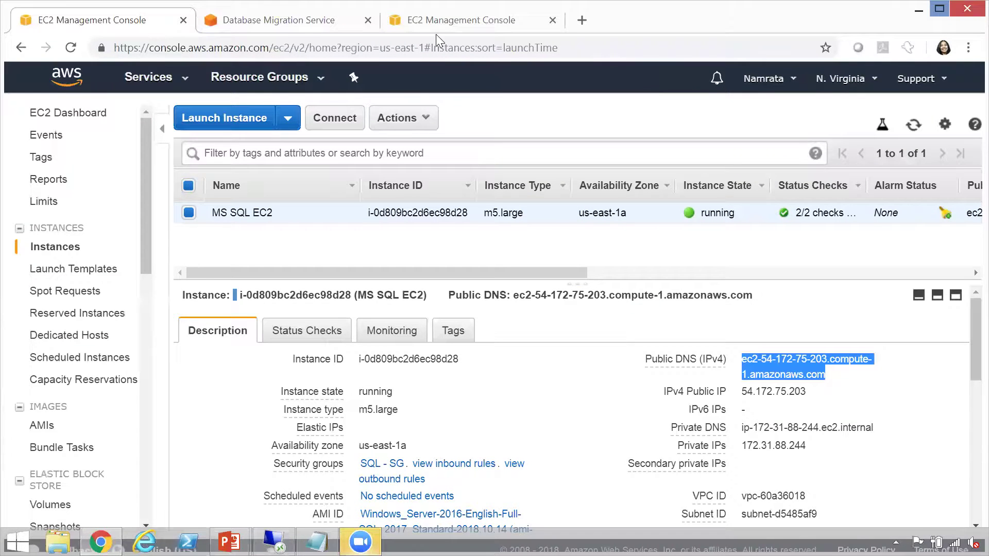
Paste the EC2 public DNS name into the source endpoint's Server name field.
click(300, 25)
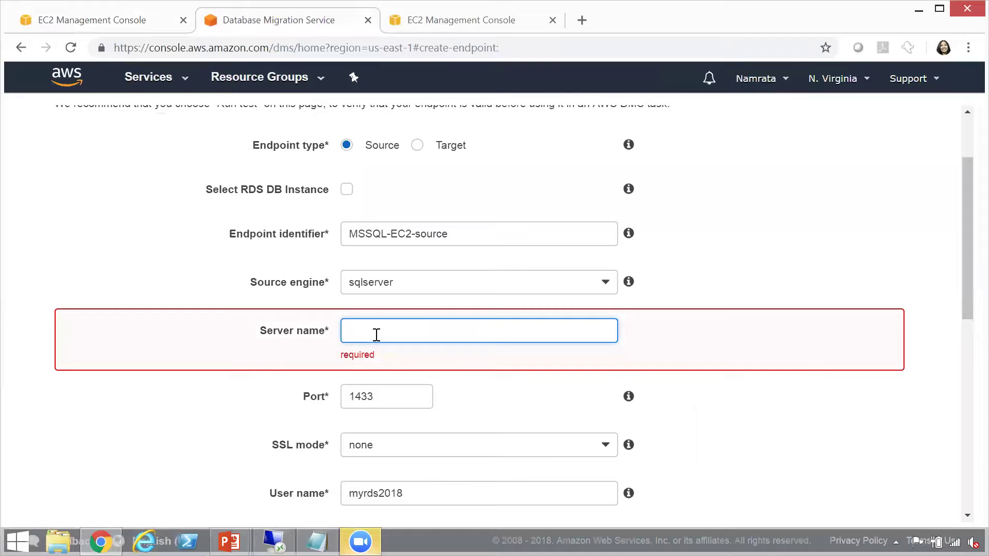
click(376, 335)
key(ctrl+v)
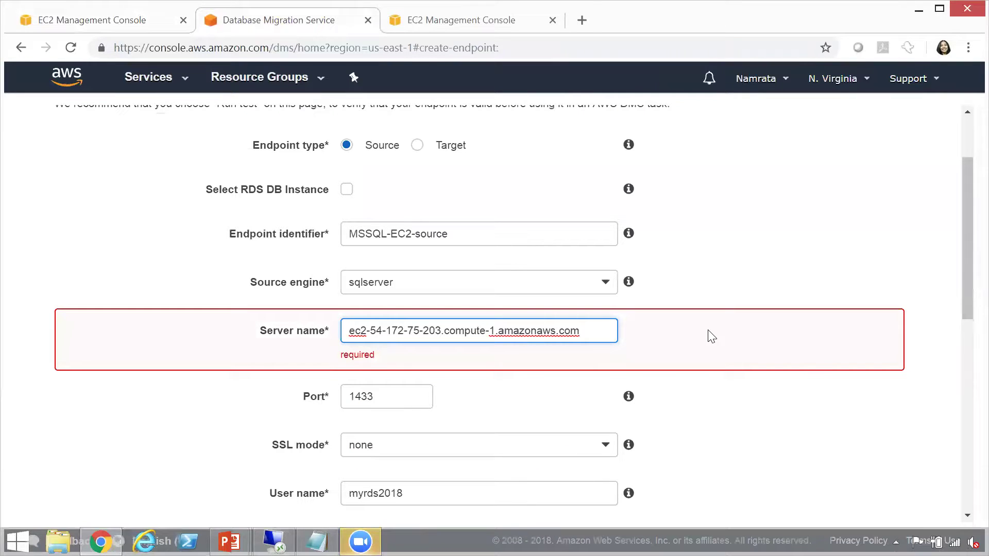
click(402, 406)
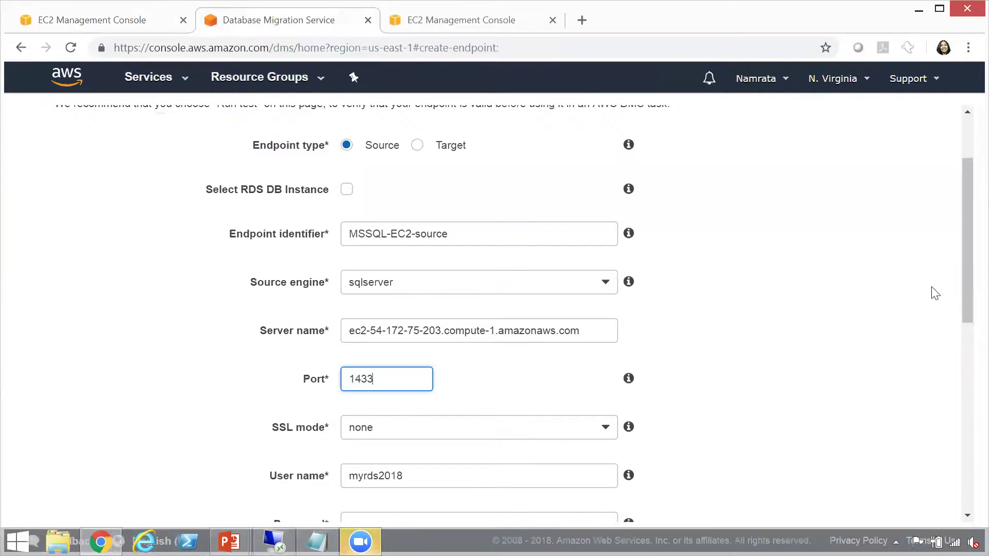
scroll(492, 325, down, 4)
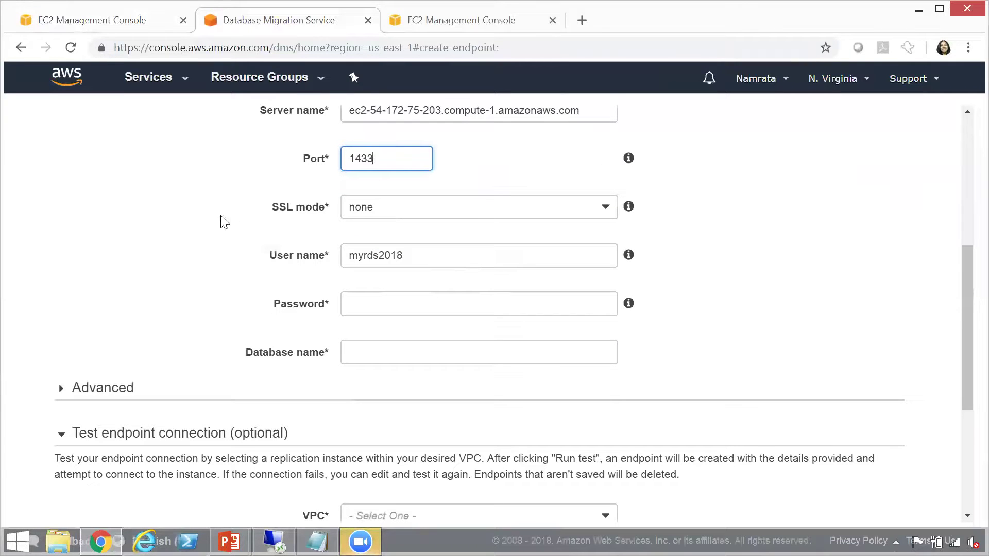
Replace the existing user name with sa and move past the password field.
click(384, 212)
click(380, 209)
drag(417, 256, 194, 255)
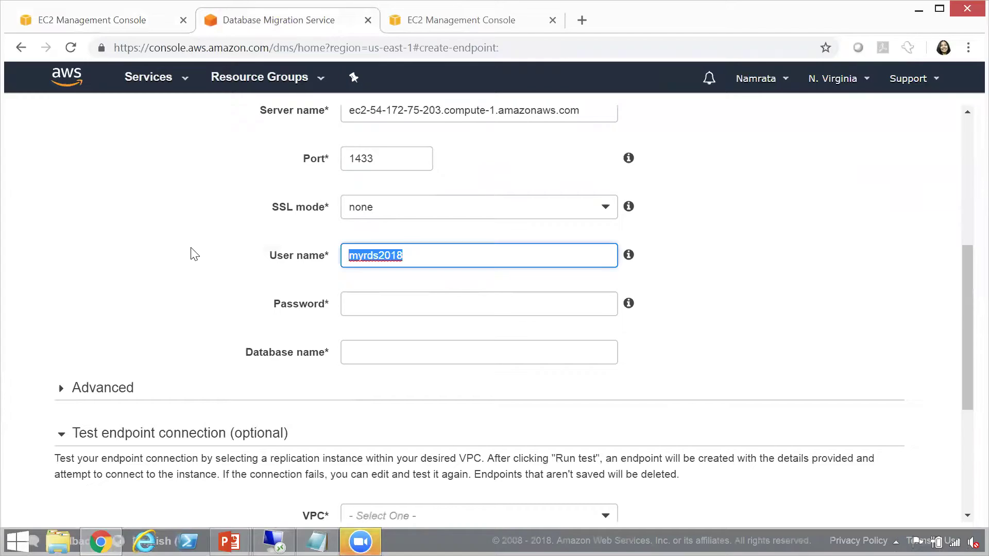
text(sa)
key(Tab)
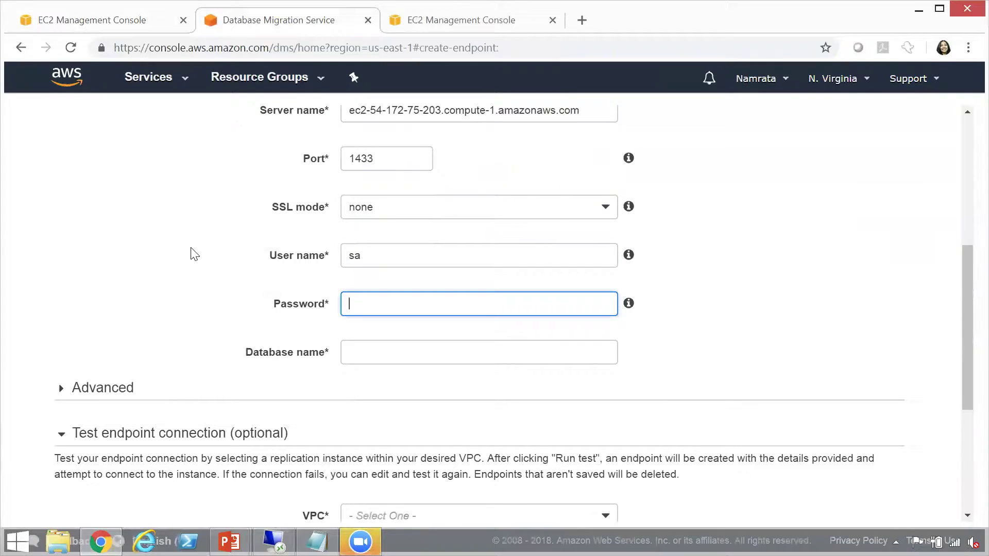
key(Tab)
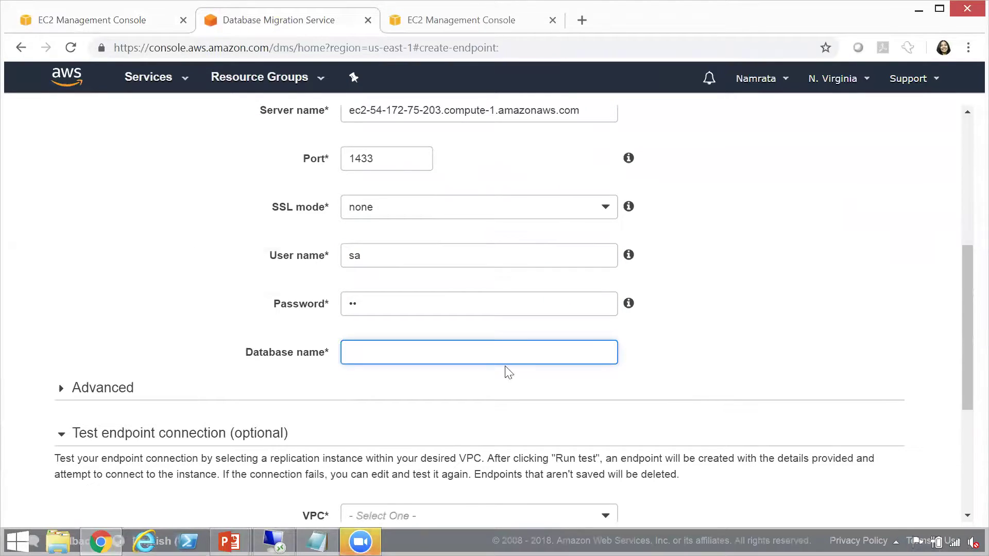
Fill in AdventureWorks2017 as the database name from the saved suggestions.
click(490, 349)
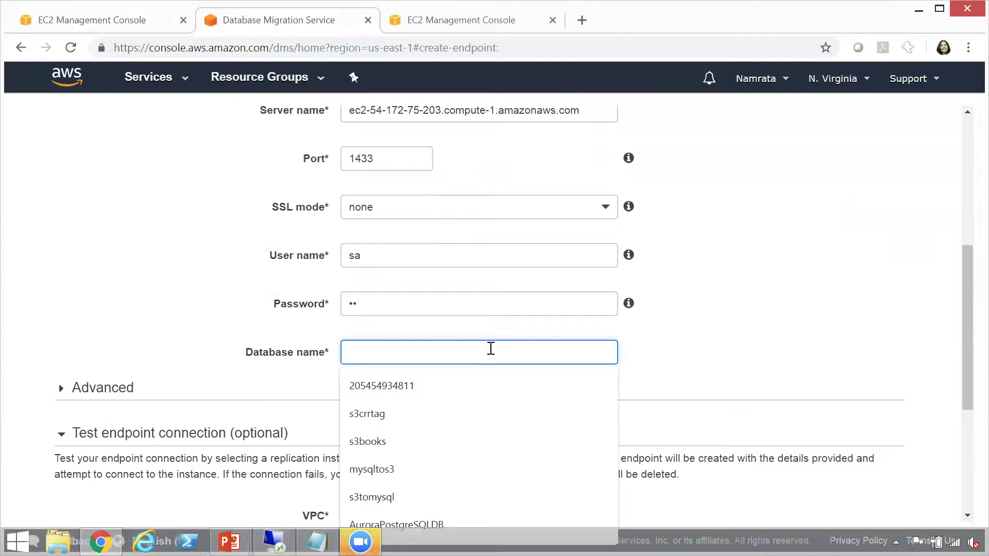
drag(964, 289, 747, 298)
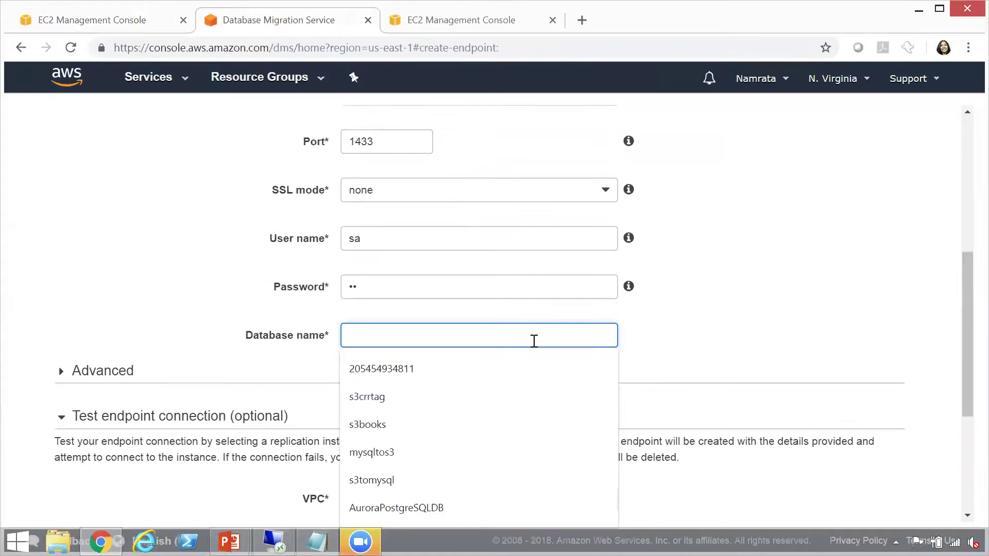
text(Ad)
click(457, 371)
drag(964, 321, 964, 381)
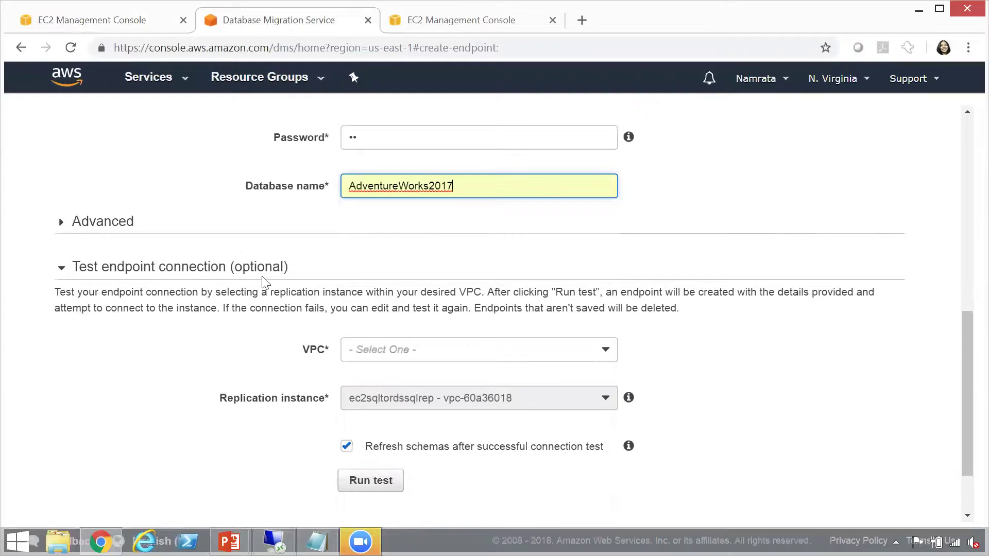
Select vpc-60a36018 as the VPC for the connection test.
click(59, 224)
click(59, 224)
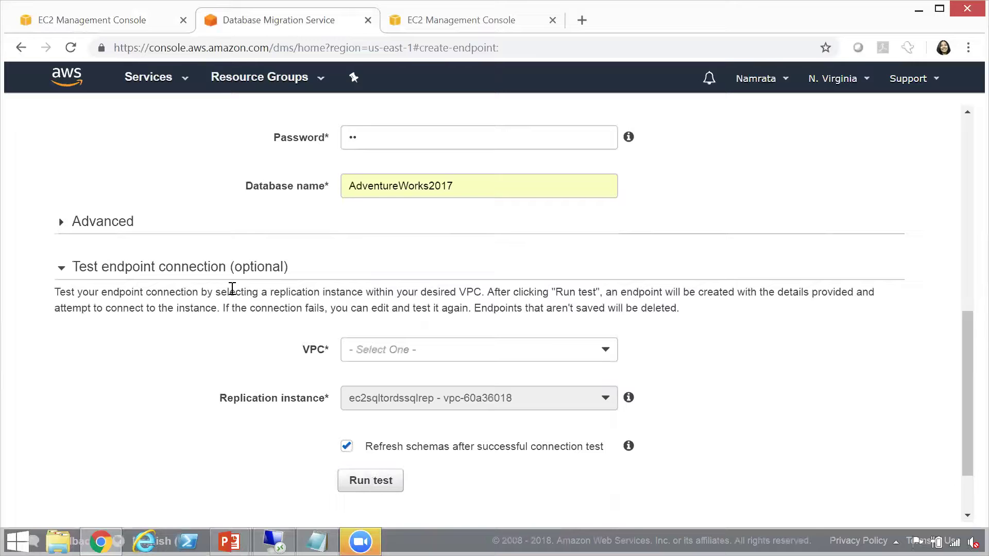
click(509, 350)
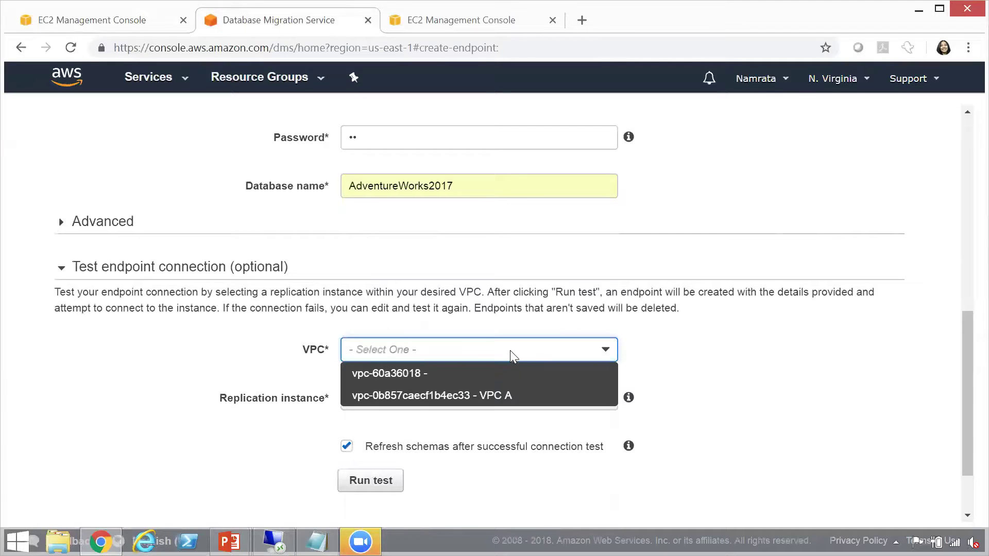
click(493, 374)
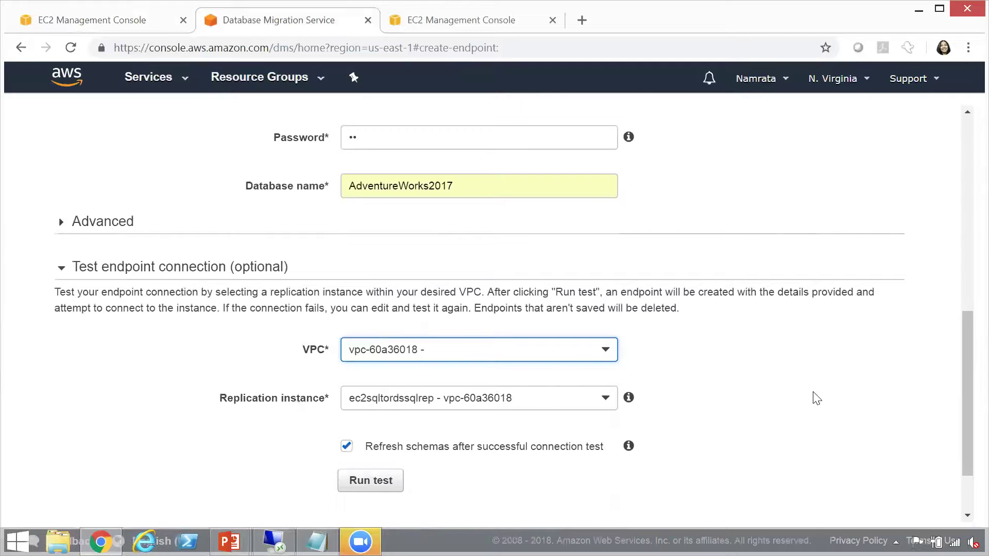
drag(964, 349, 964, 387)
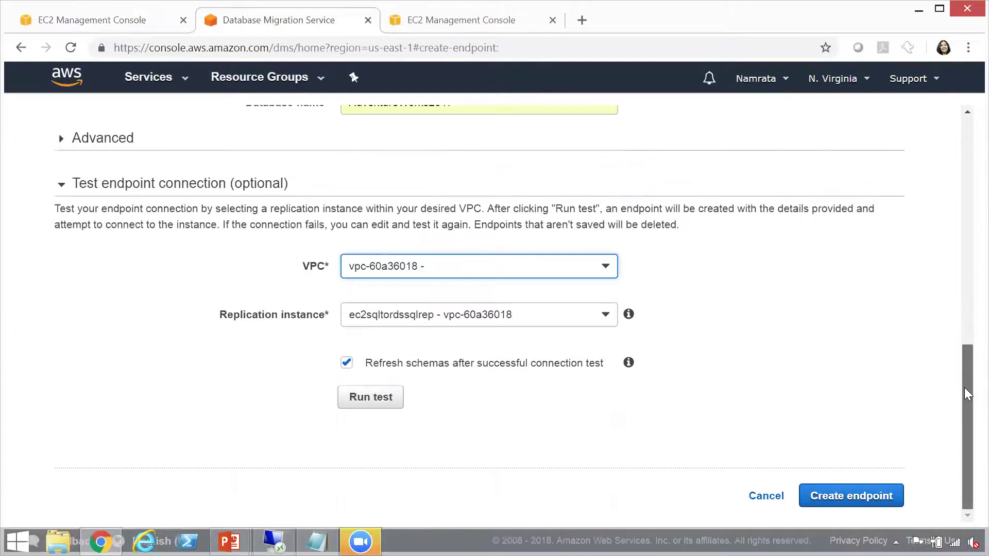
Run the source endpoint test via ec2sqltordssqlrep and see a login-failed error for 'sa'.
click(385, 401)
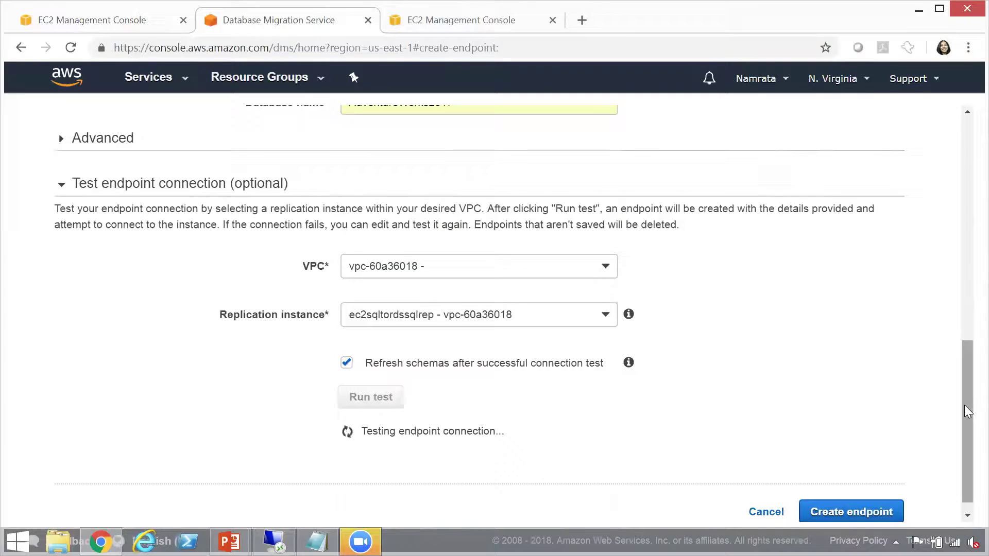
drag(964, 405, 963, 462)
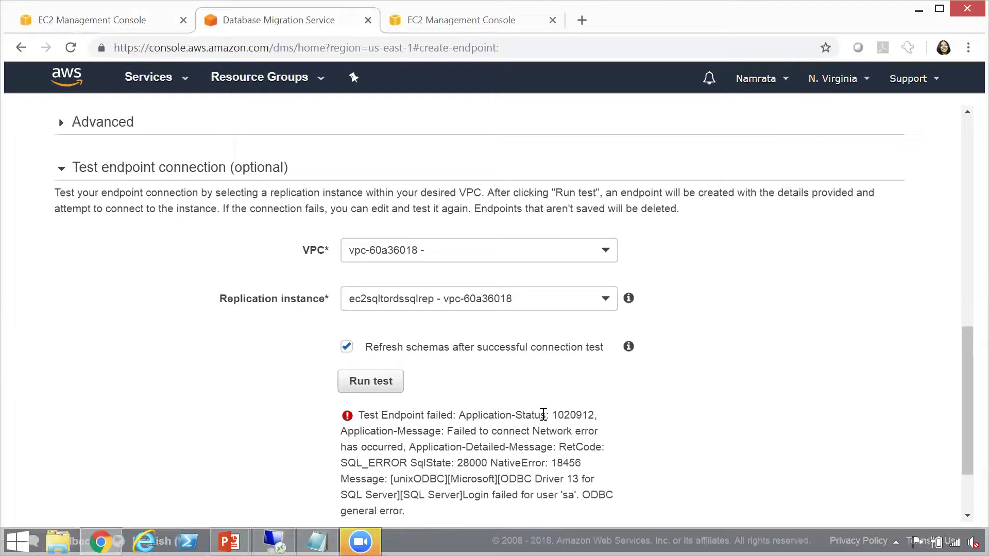
drag(964, 408, 965, 441)
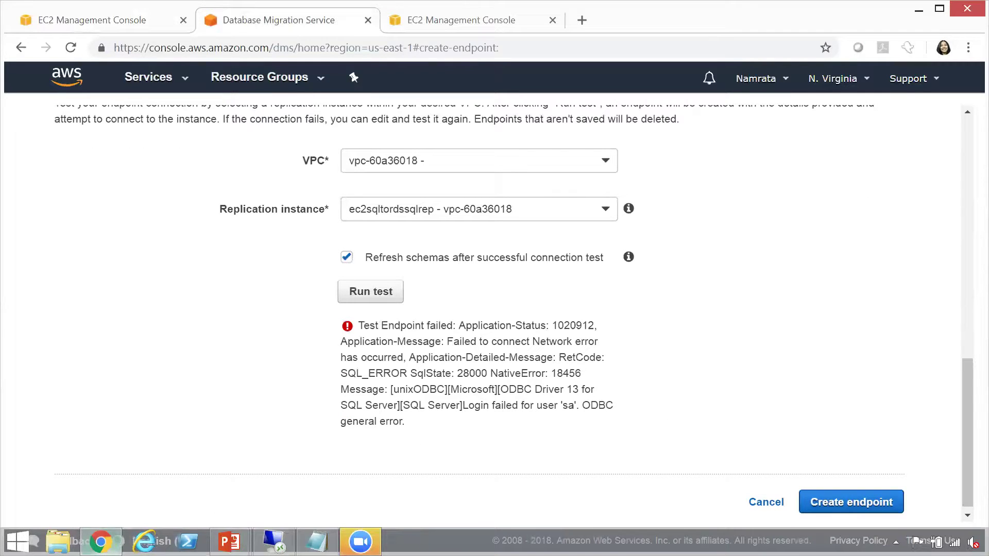
Confirm SQL Server and Windows Authentication mode in the local server's Security properties.
click(274, 542)
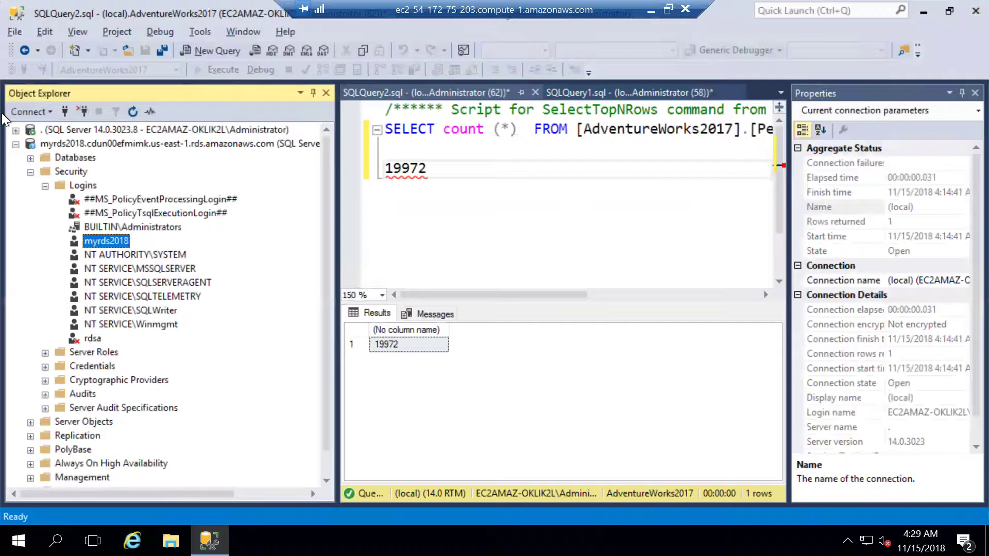
click(16, 145)
click(16, 130)
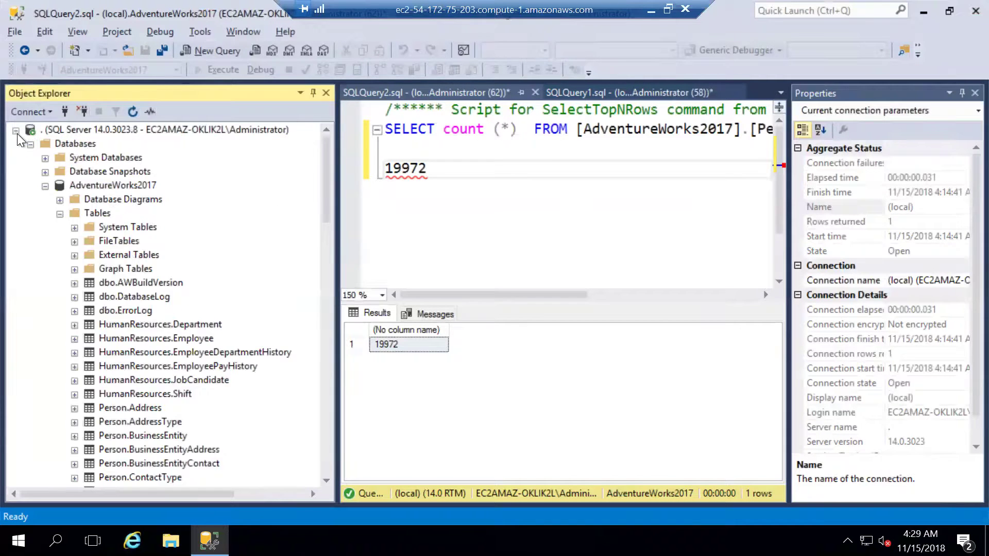
click(44, 185)
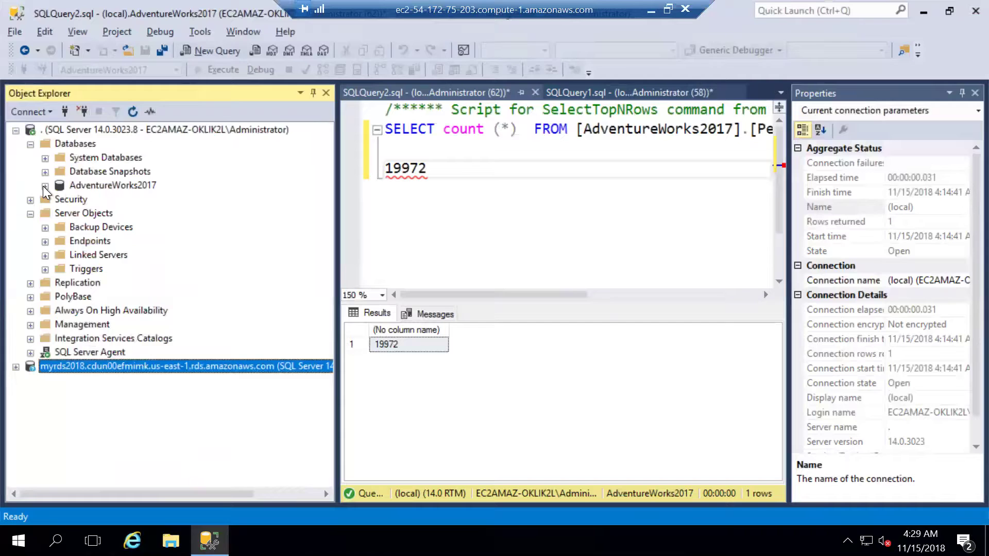
click(74, 133)
right_click(74, 133)
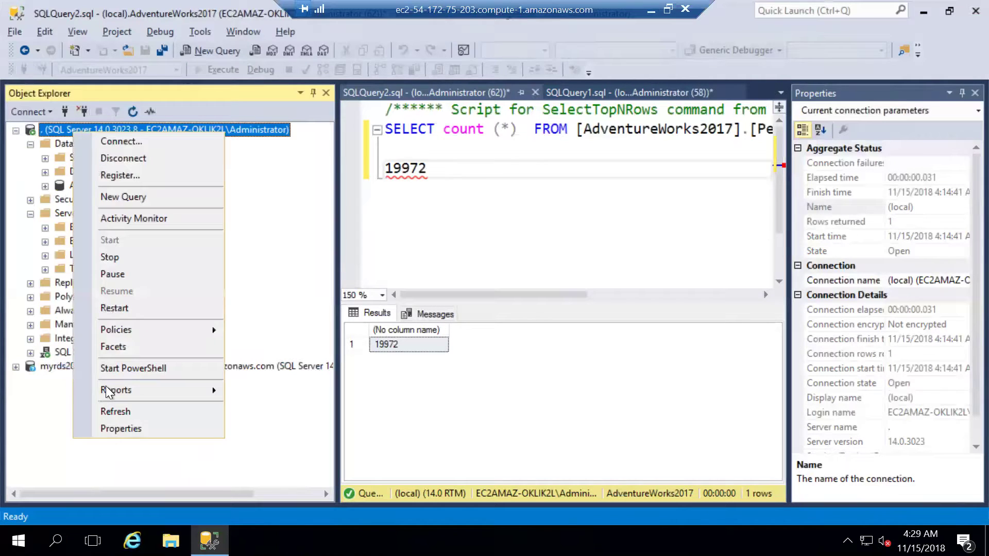
click(110, 428)
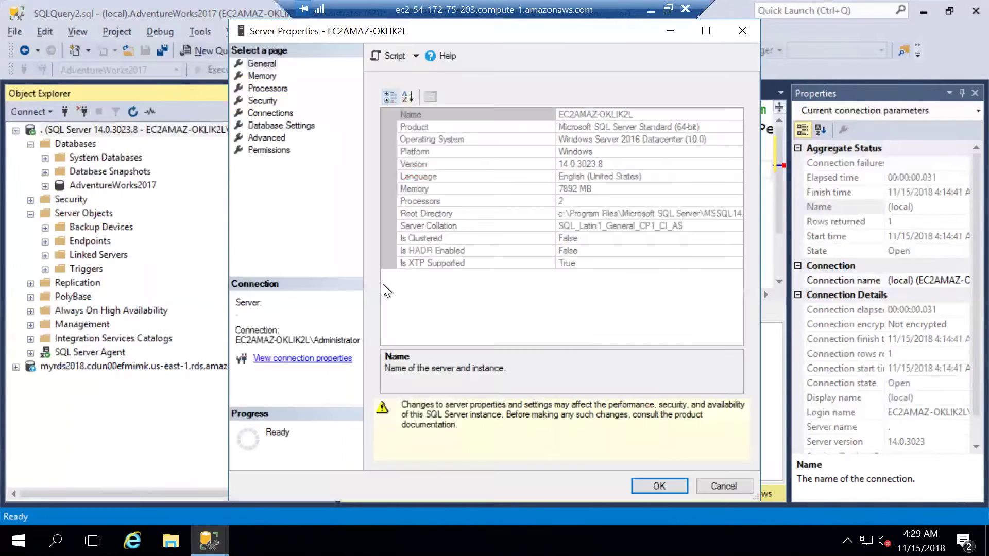
click(261, 75)
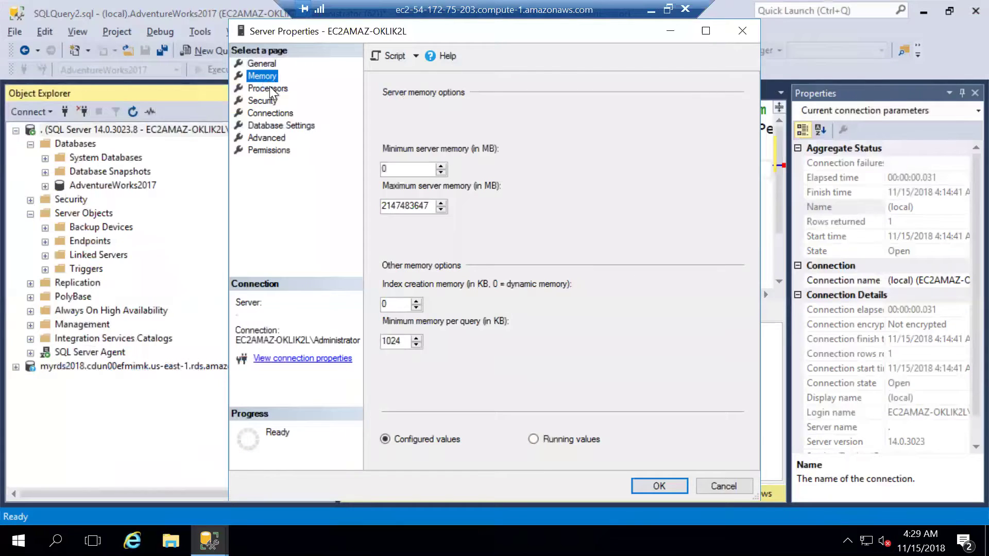
click(268, 88)
click(265, 113)
click(261, 101)
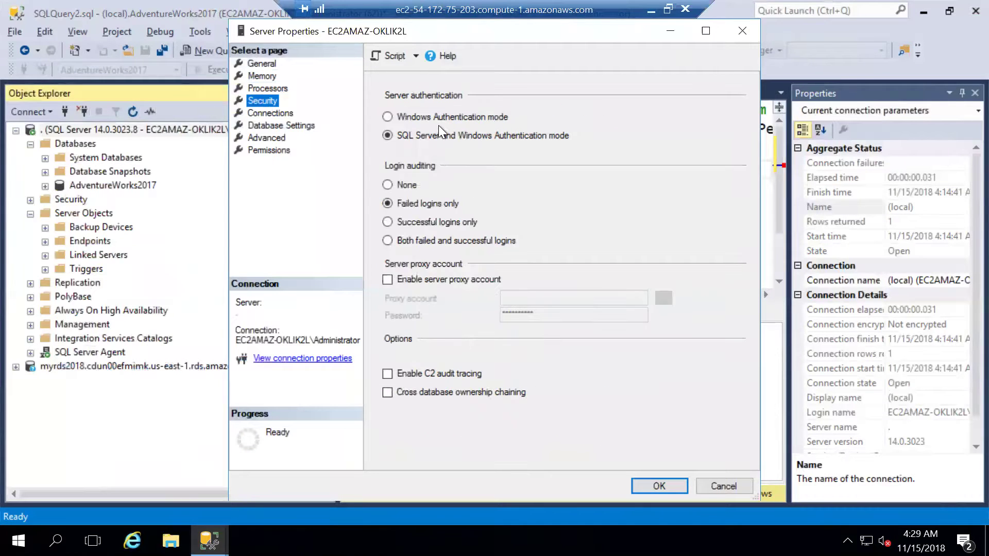
click(655, 484)
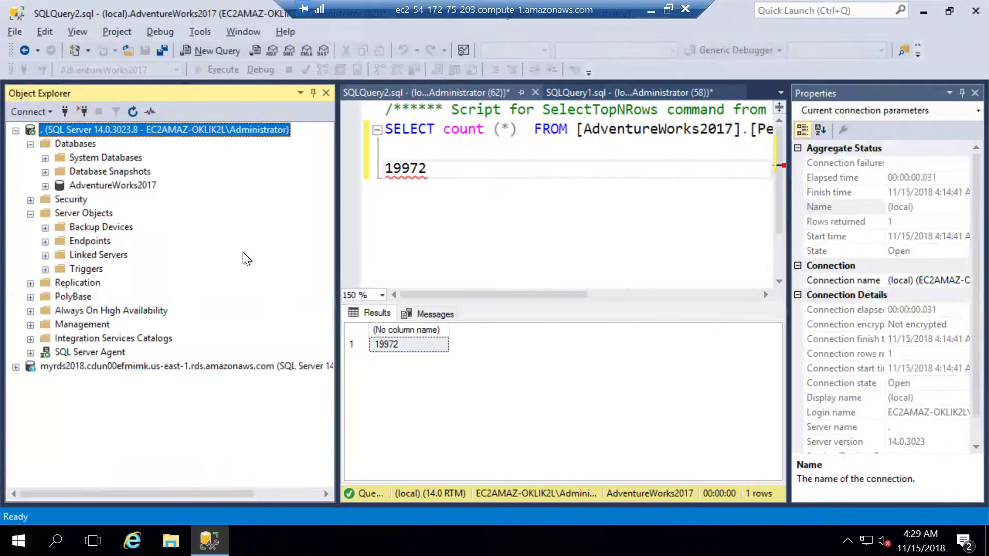
Restart the MSSQLSERVER service, agreeing to stop its dependent services.
right_click(180, 135)
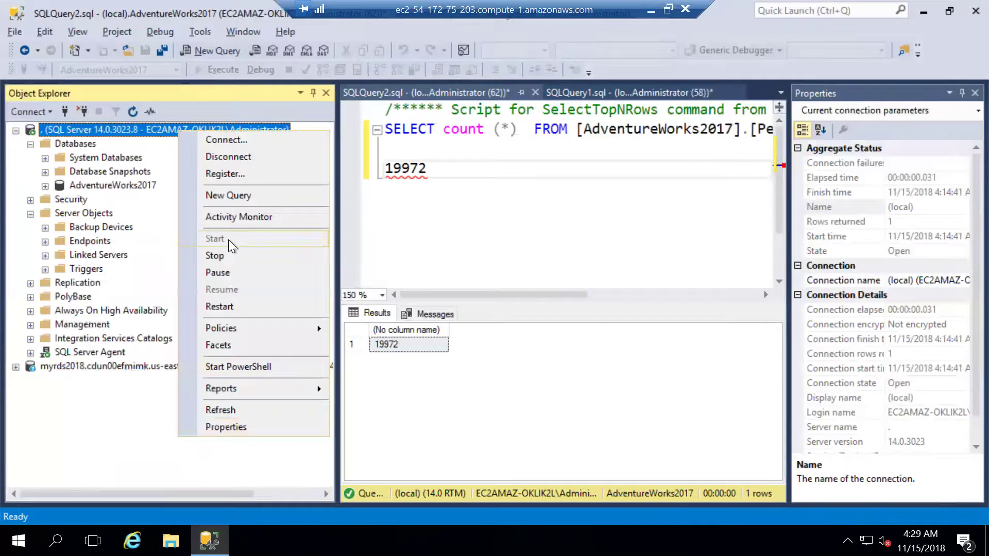
click(228, 306)
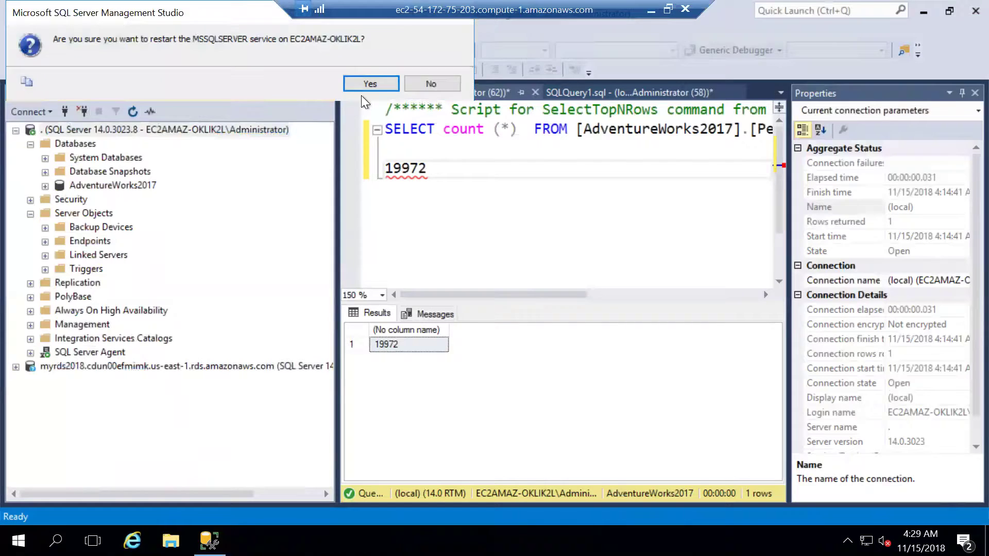
click(363, 88)
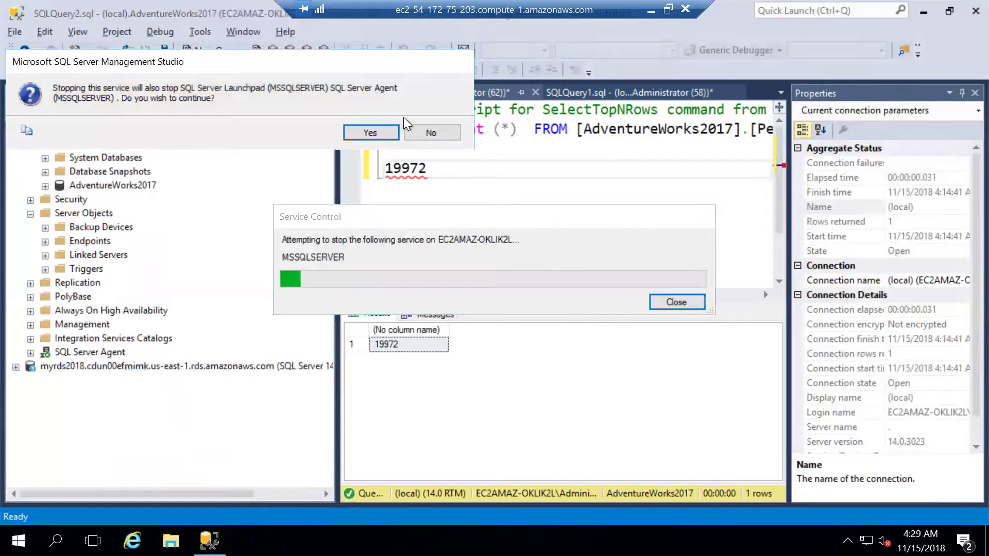
click(362, 132)
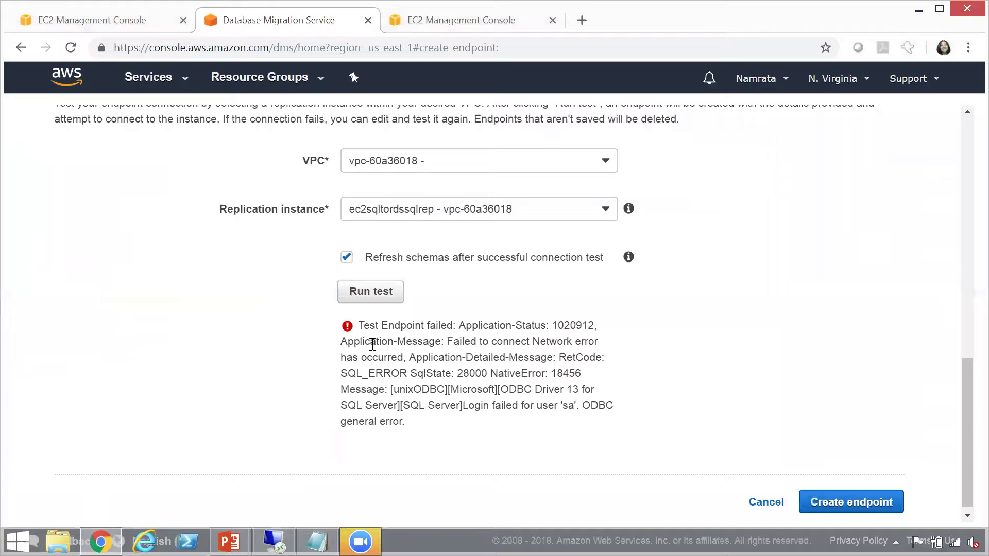
Rerun the test, save mssql-ec2-source once it succeeds, and return to the Endpoints list.
click(373, 304)
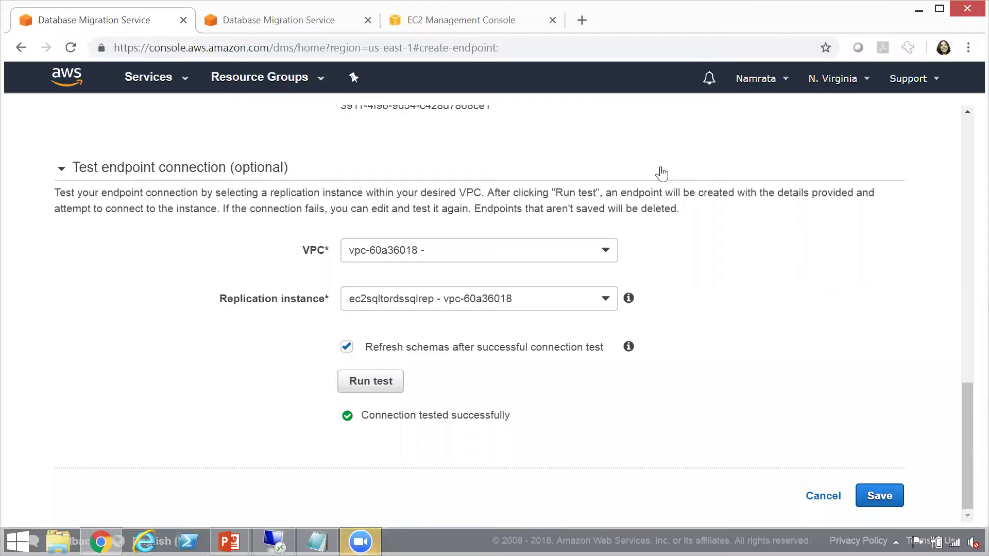
click(878, 497)
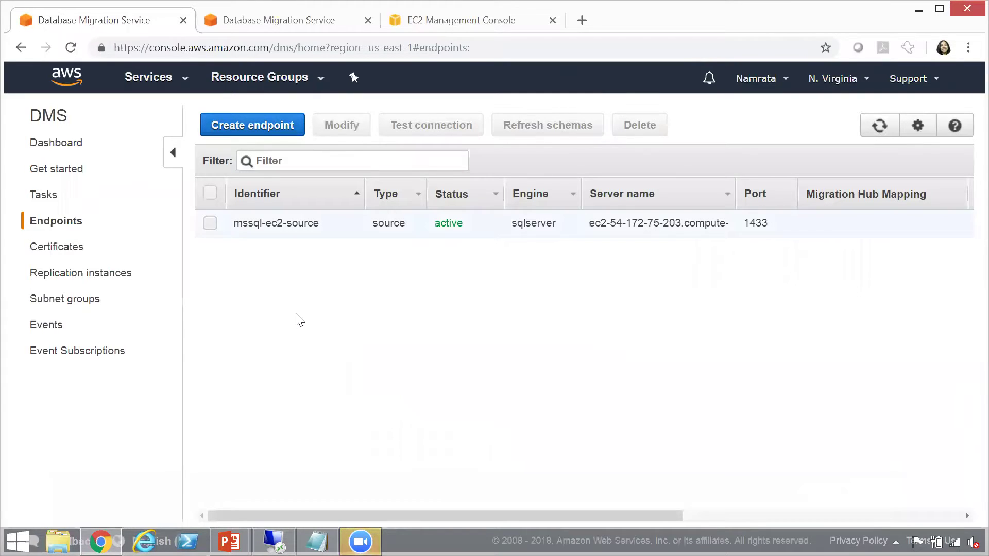
key(alt+Tab)
key(alt+Tab)
key(alt+Tab)
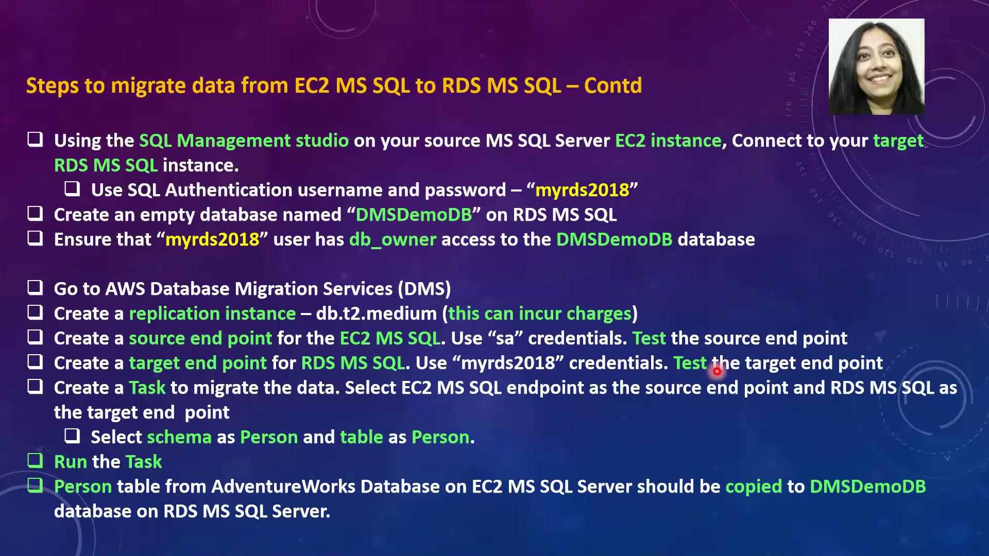
key(alt+Tab)
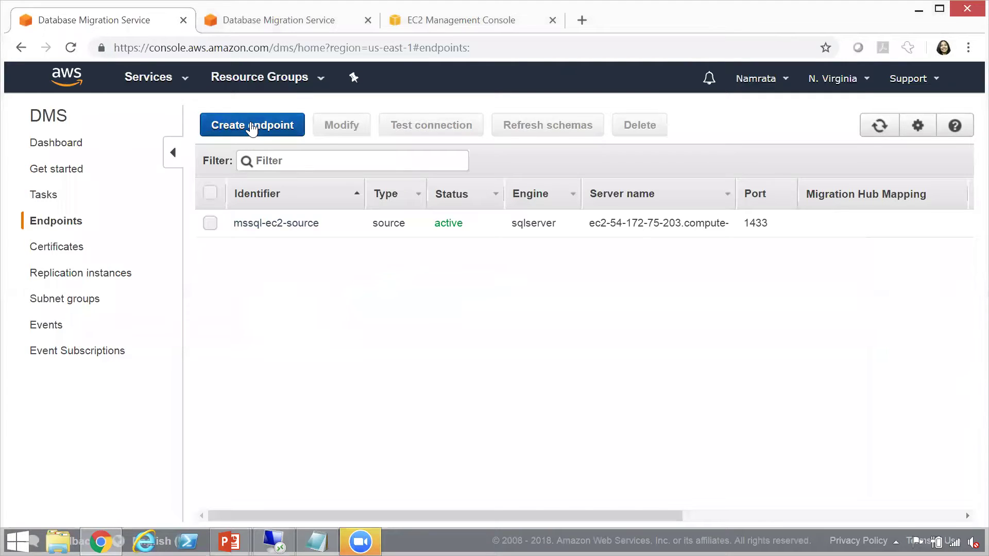
Create an RDS target endpoint named 'MS SQL RDS-target' with engine sqlserver.
click(252, 126)
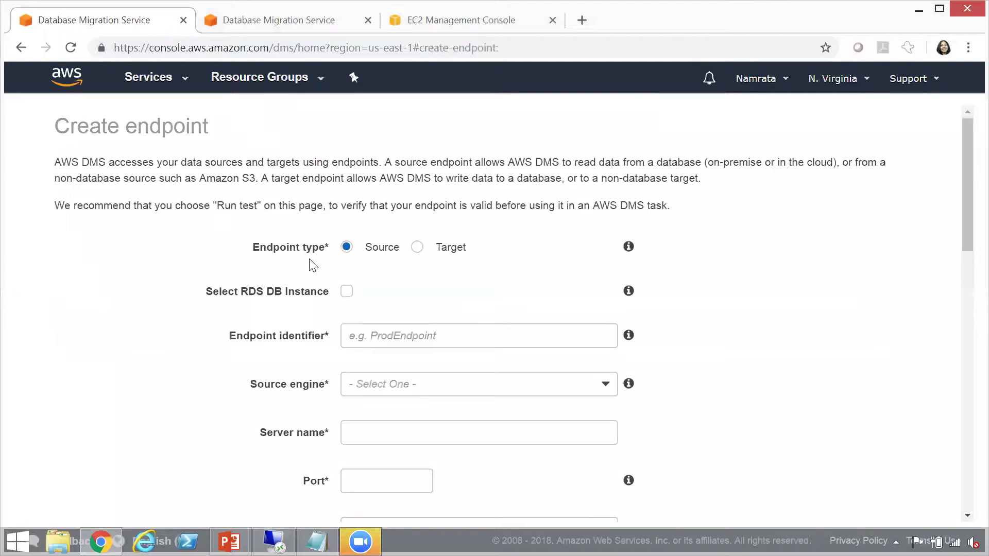
click(417, 248)
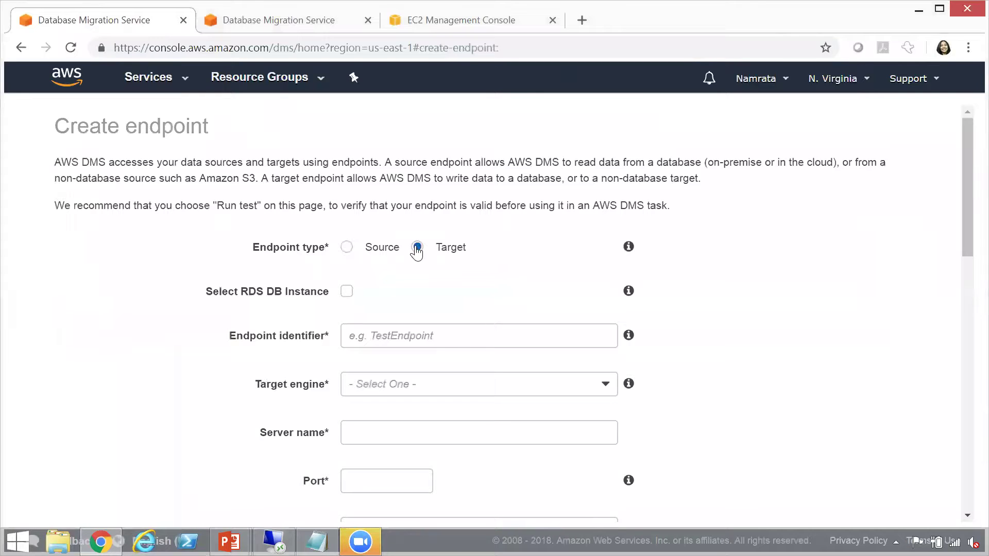
click(347, 294)
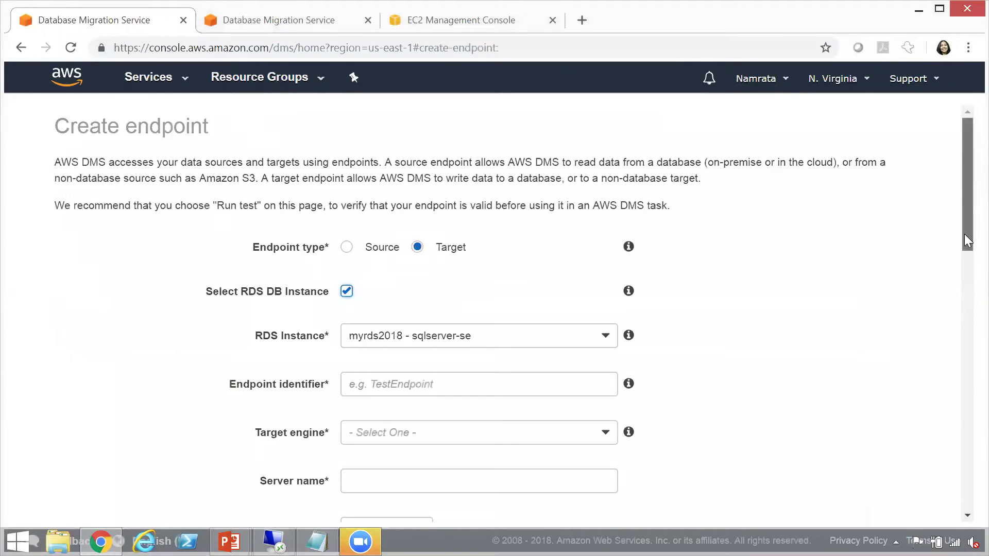
scroll(964, 240, down, 2)
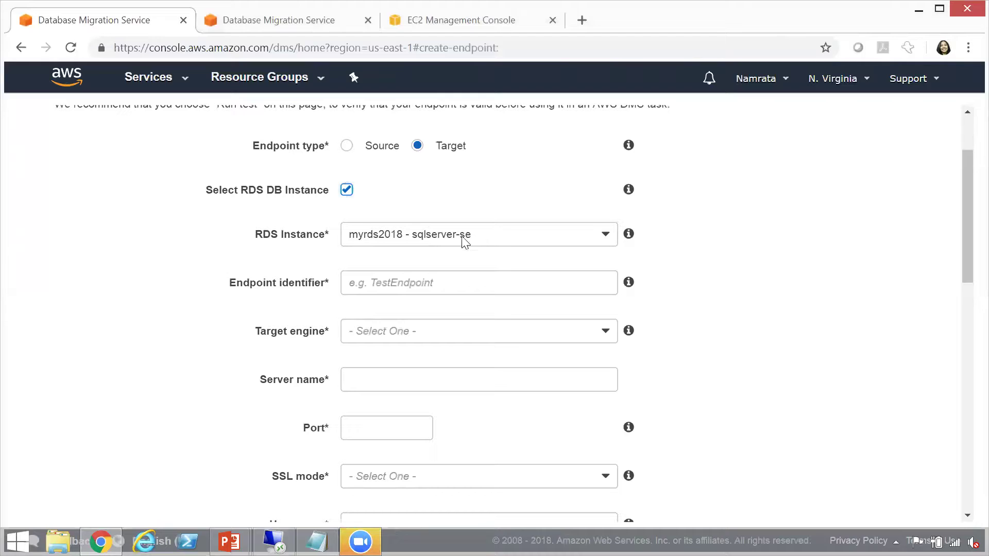
click(445, 287)
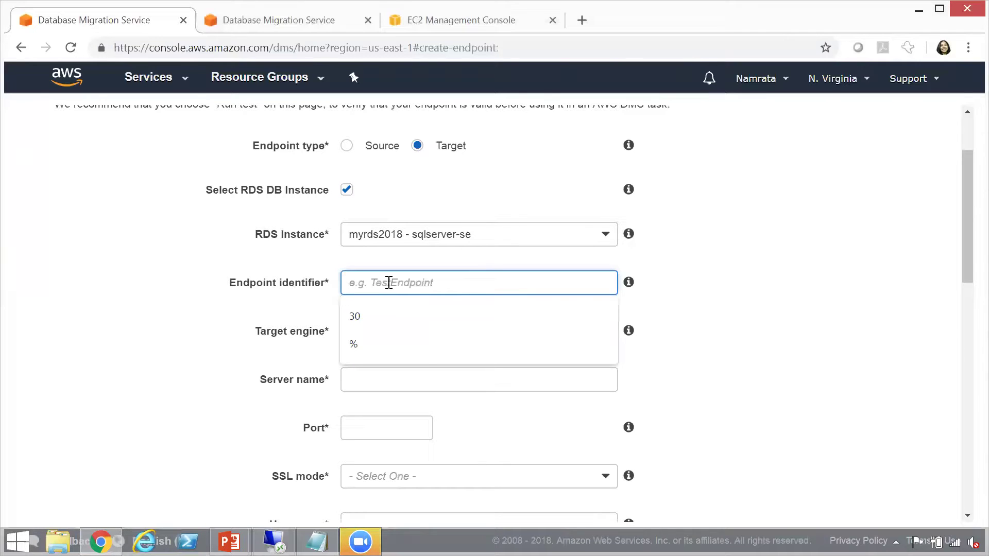
text(M)
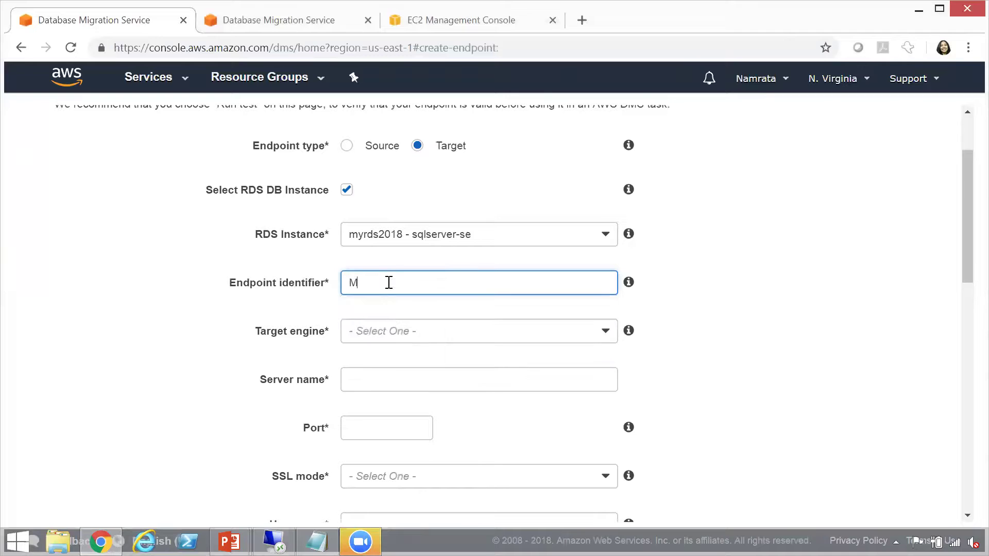
text(S SQL RDS-target)
click(511, 343)
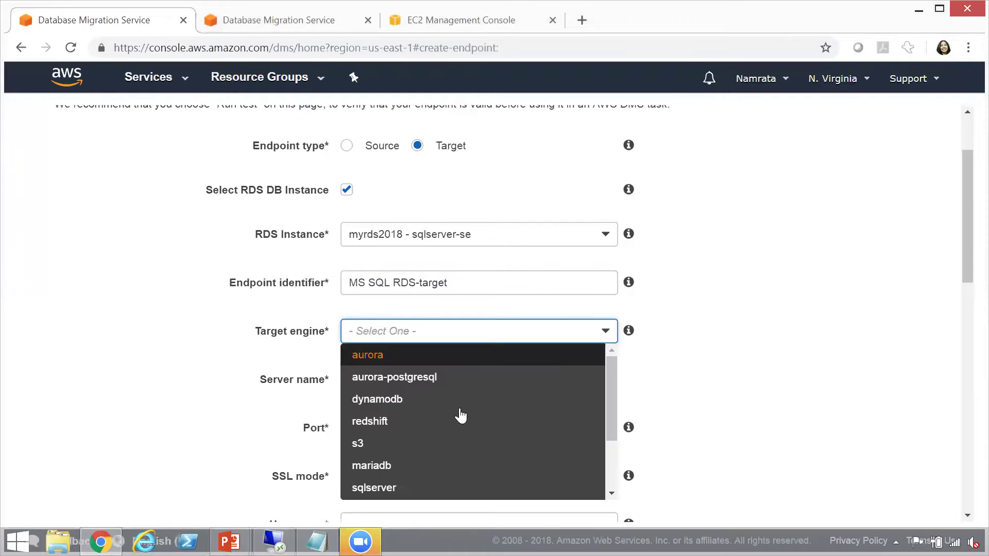
click(427, 486)
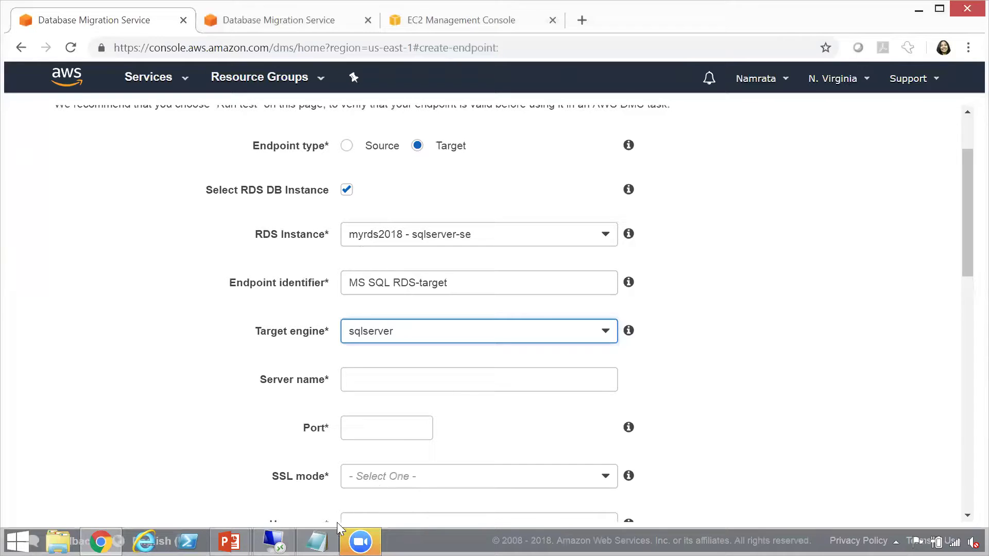
Copy the RDS hostname from the first line of the Notepad notes.
click(317, 542)
click(455, 250)
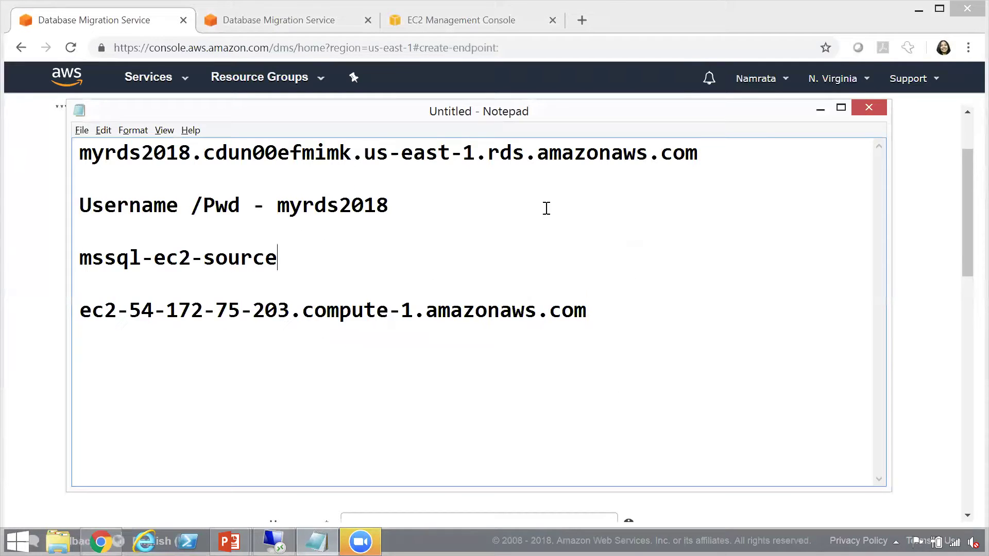
drag(727, 159, 56, 135)
key(ctrl+c)
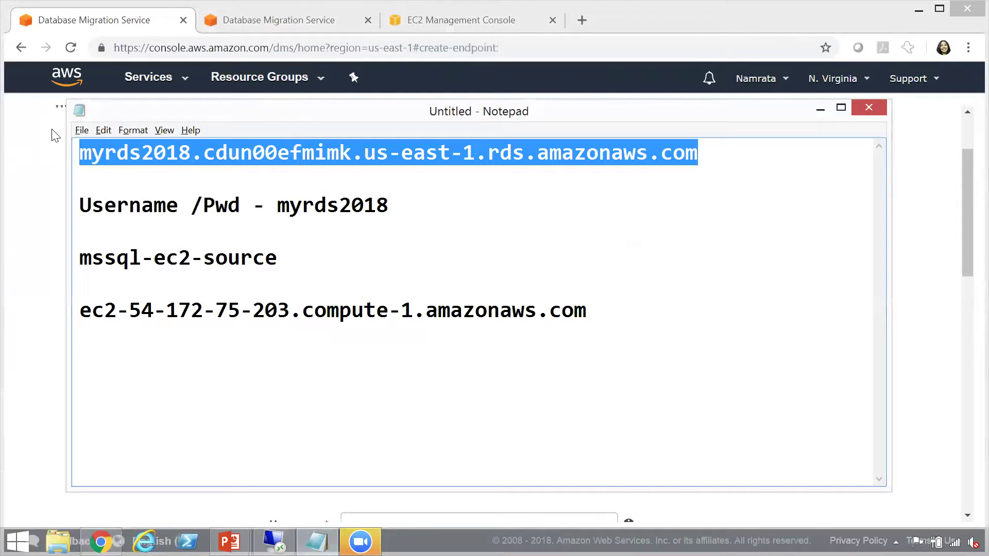
click(36, 273)
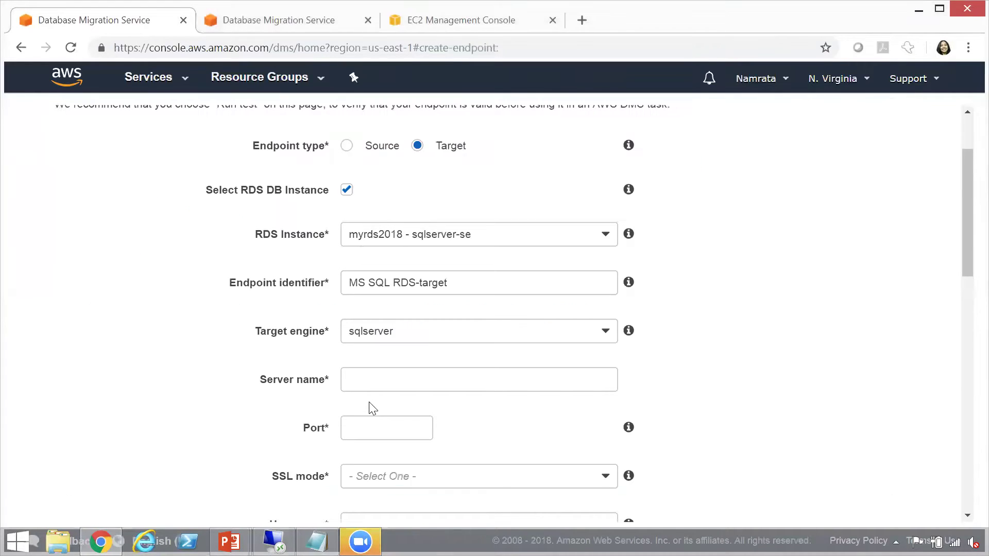
Set the target server name to the pasted RDS hostname, port 1433 and SSL mode none.
click(374, 383)
key(ctrl+v)
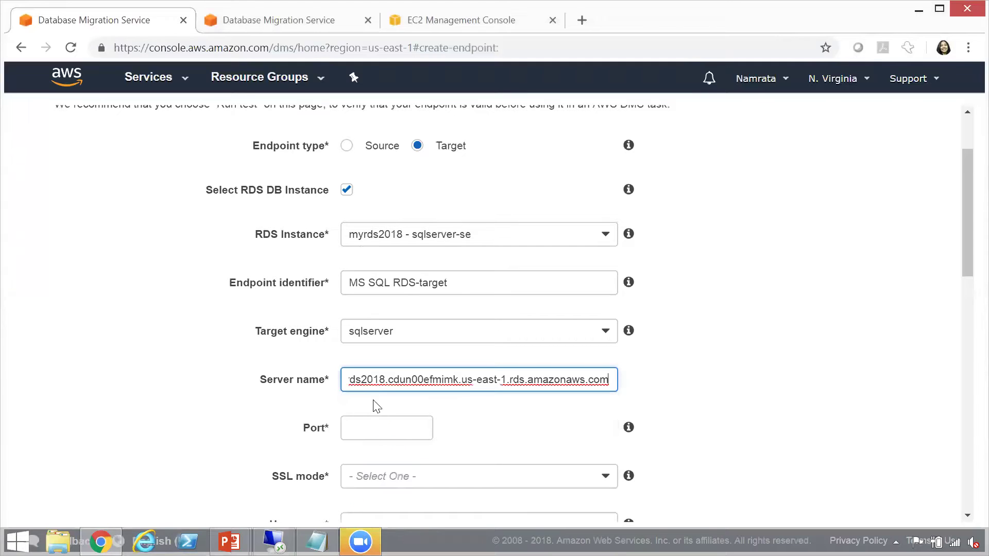
click(376, 432)
text(1)
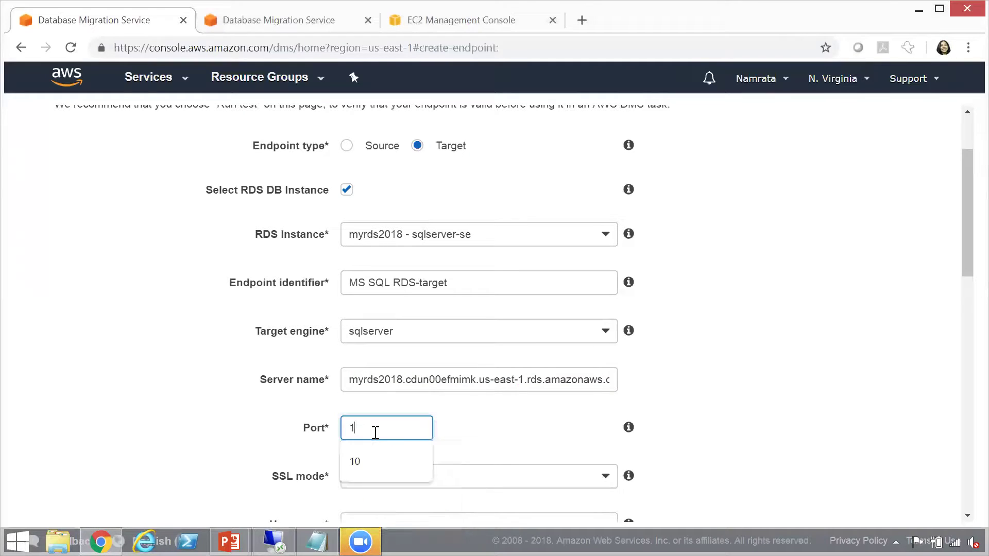
text(433)
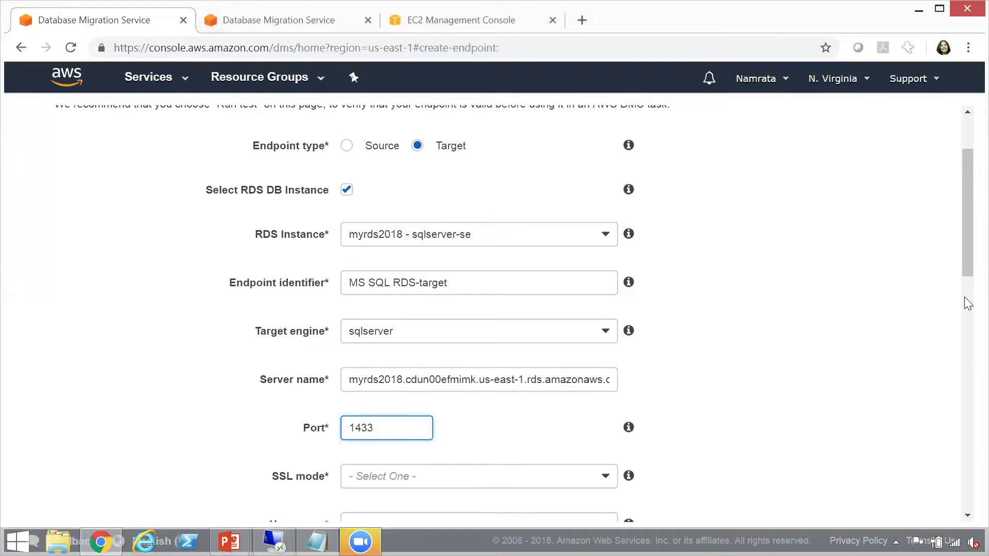
drag(964, 267, 965, 344)
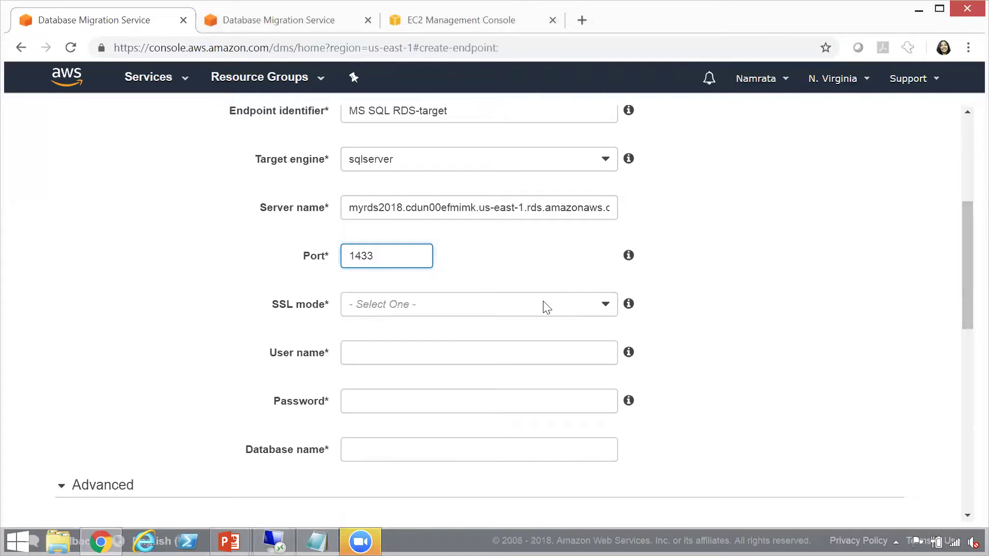
click(546, 306)
click(519, 336)
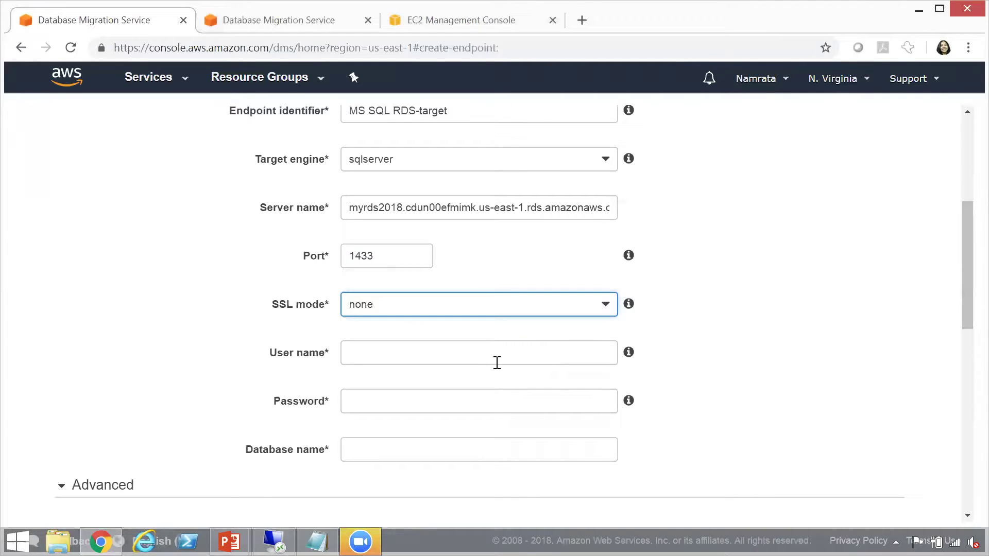
Enter the RDS login user name and password, and database name DMSDemoDB.
click(495, 359)
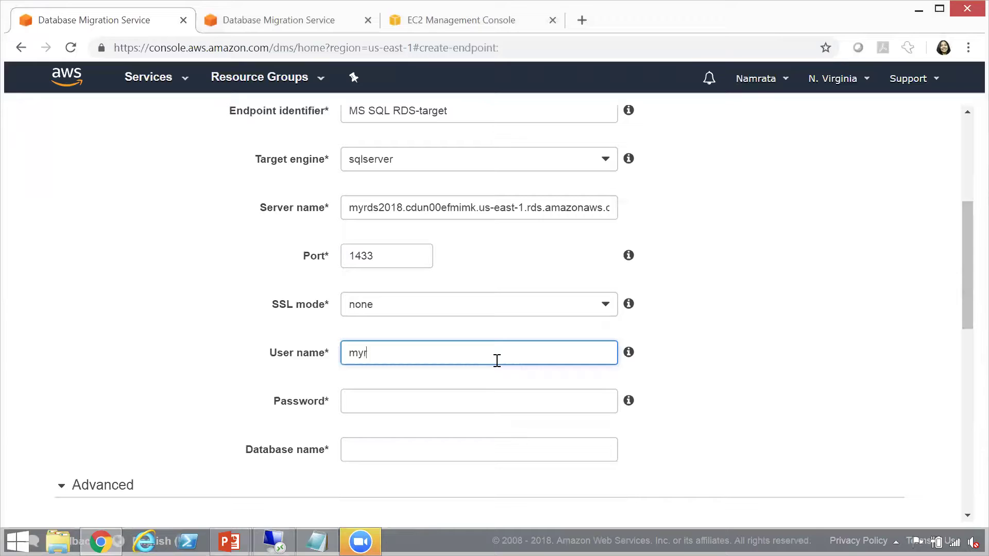
key(Tab)
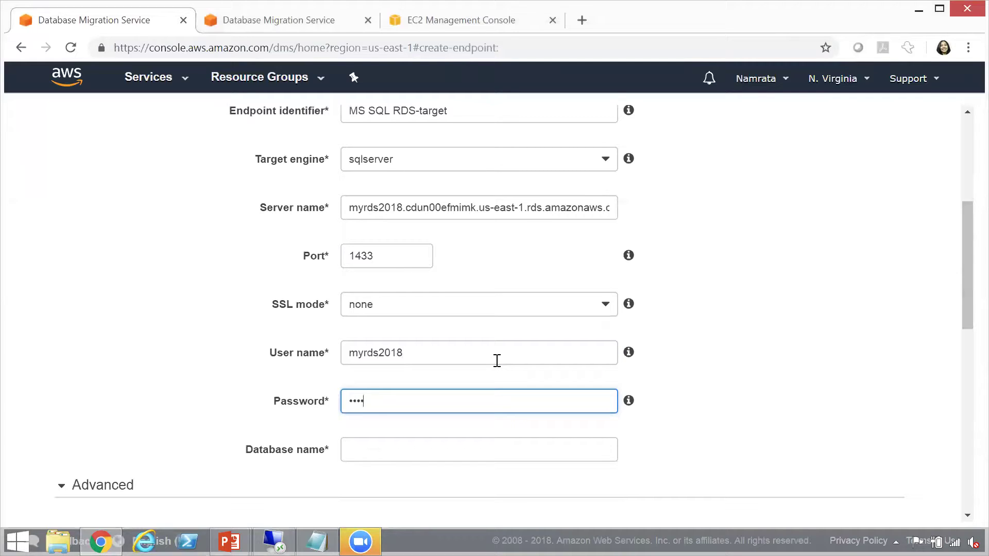
key(Tab)
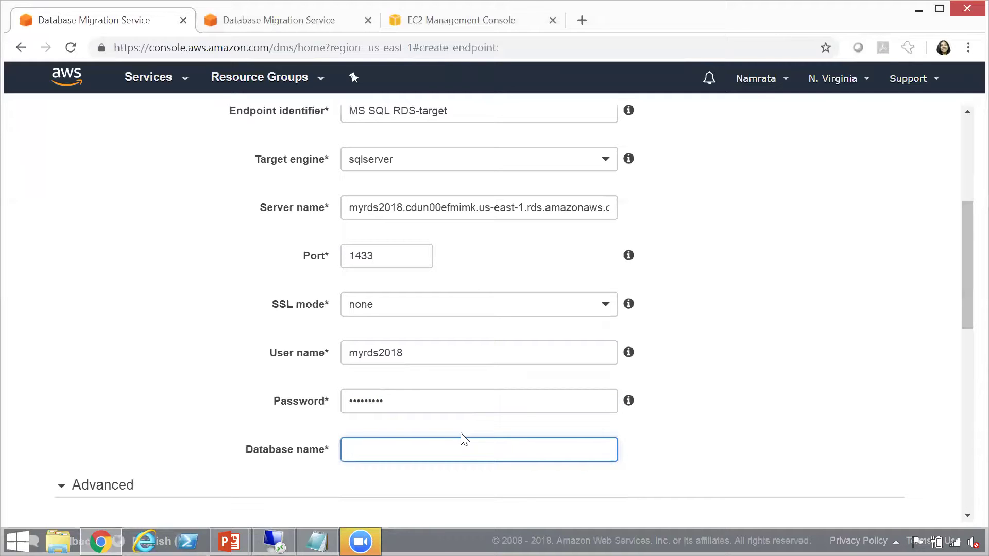
key(BackSpace)
key(BackSpace)
key(BackSpace)
key(BackSpace)
key(alt+Tab)
key(alt+Tab)
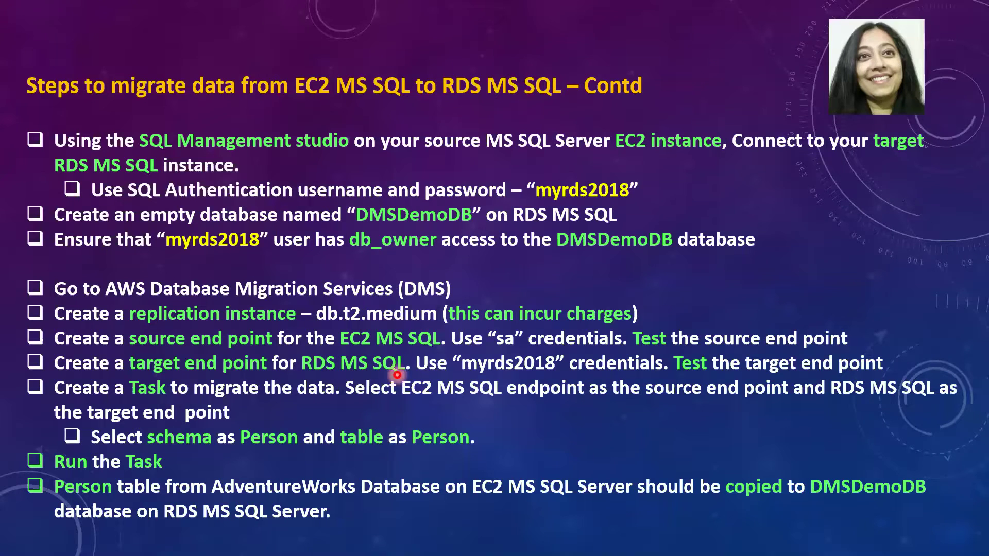
key(alt+Tab)
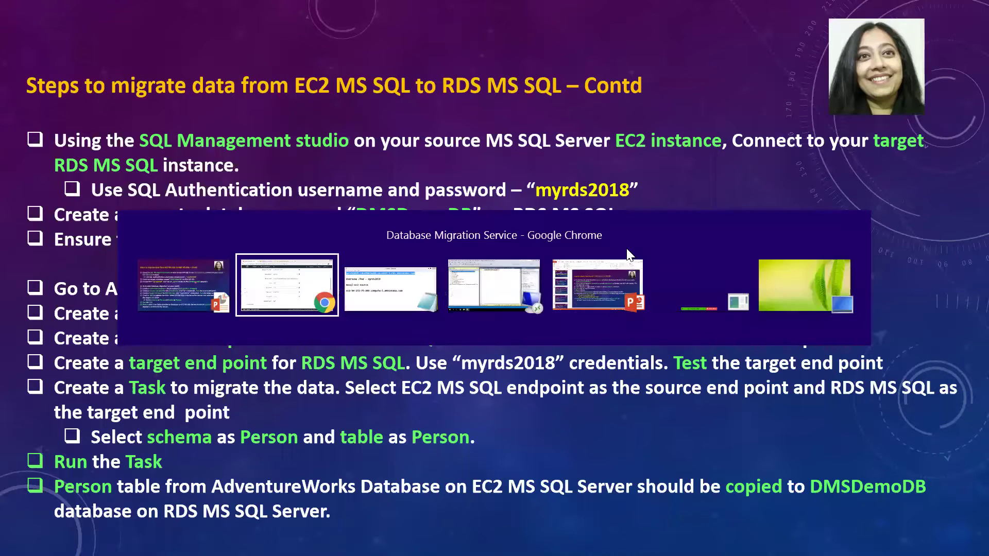
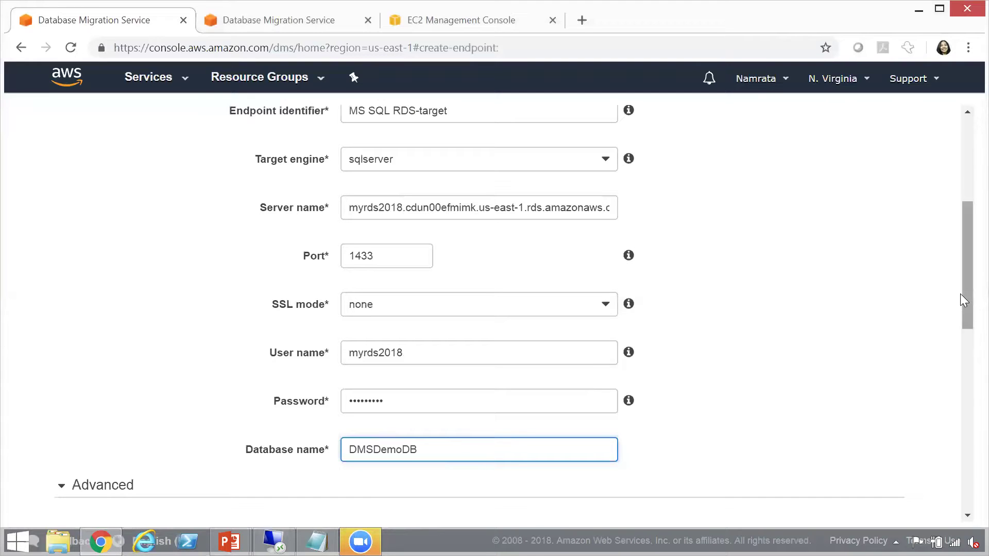
Choose vpc-60a36018 and run the target endpoint test, which fails on an invalid identifier.
scroll(967, 320, down, 6)
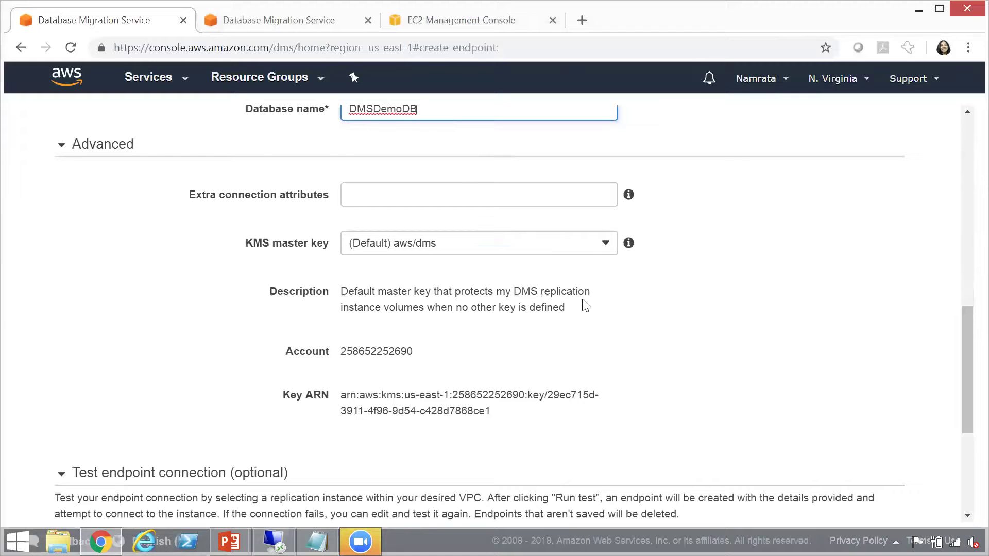
drag(963, 351, 964, 417)
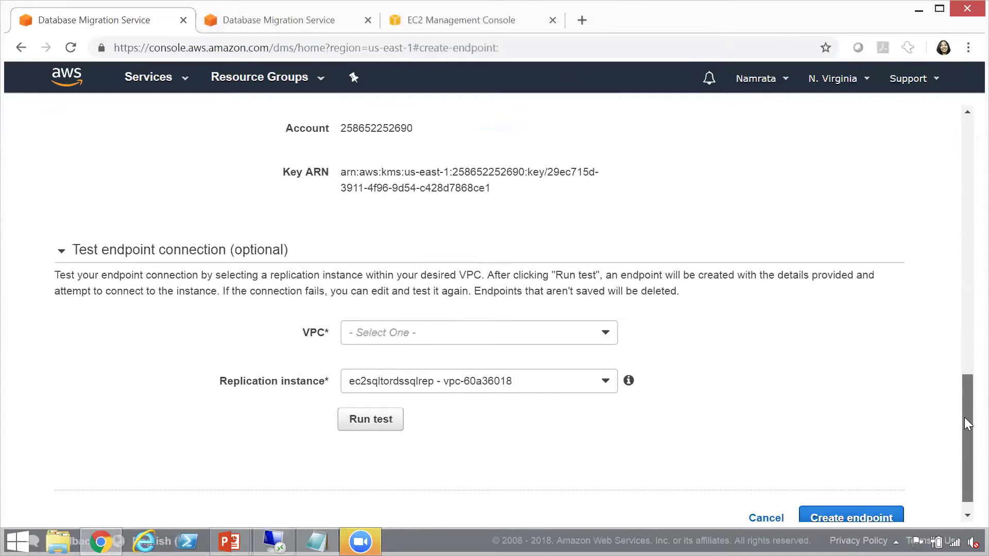
click(545, 333)
click(515, 356)
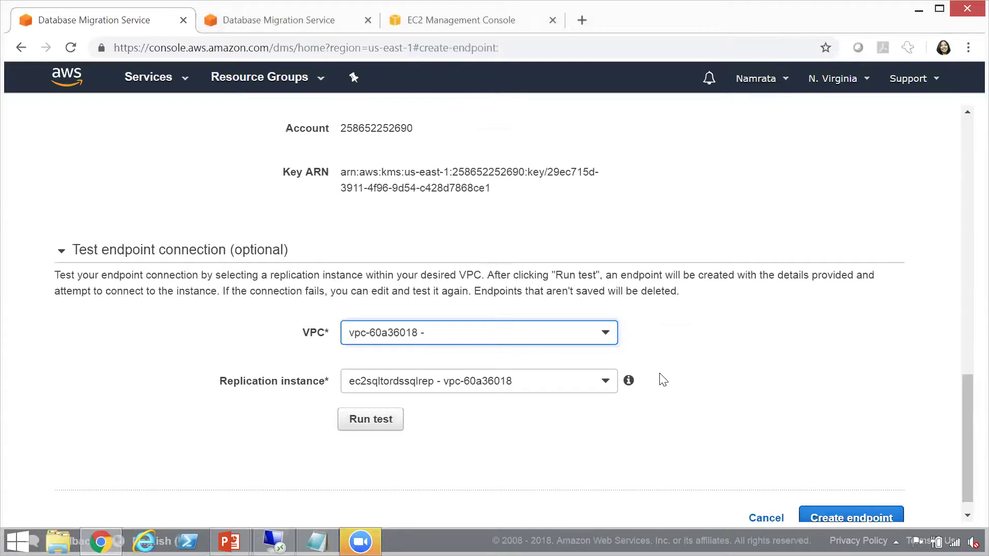
click(392, 430)
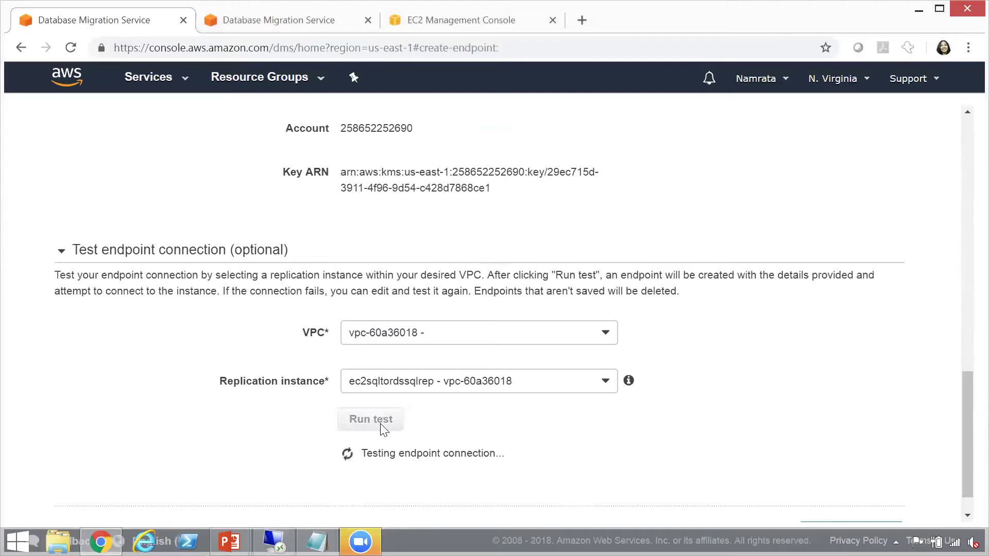
Remove the spaces so the endpoint identifier reads MSSQLRDS-target.
drag(964, 418, 959, 286)
scroll(959, 286, up, 5)
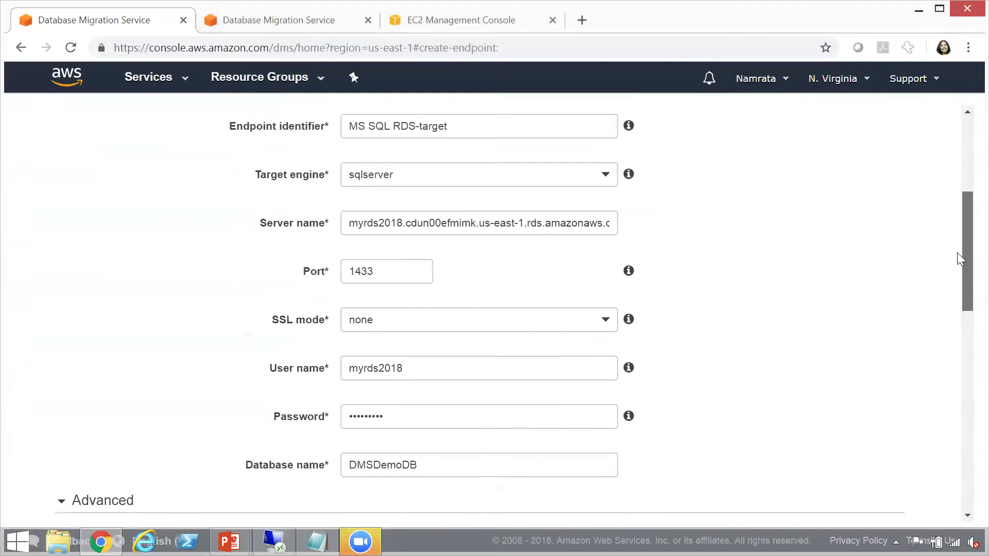
click(370, 170)
key(BackSpace)
key(Right)
key(Right)
key(Right)
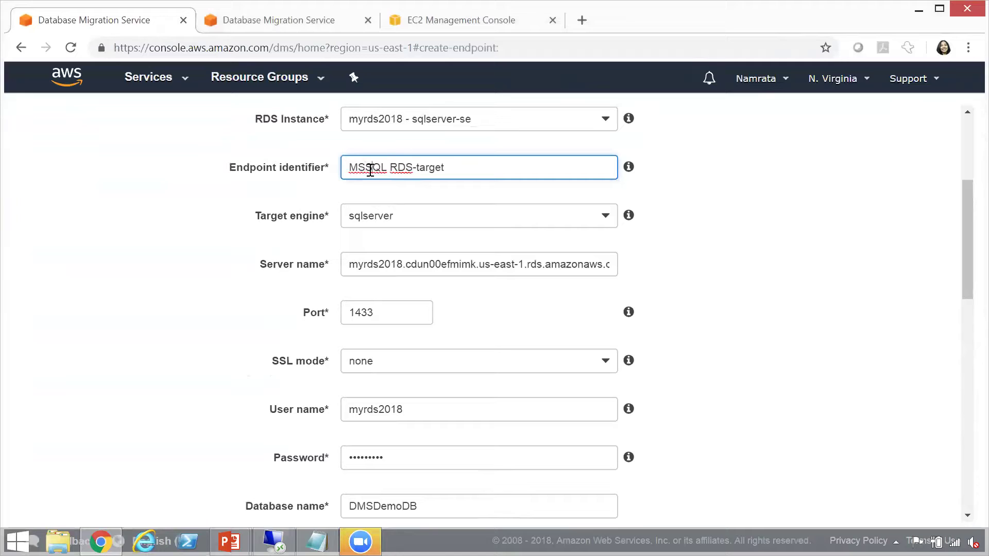
key(Delete)
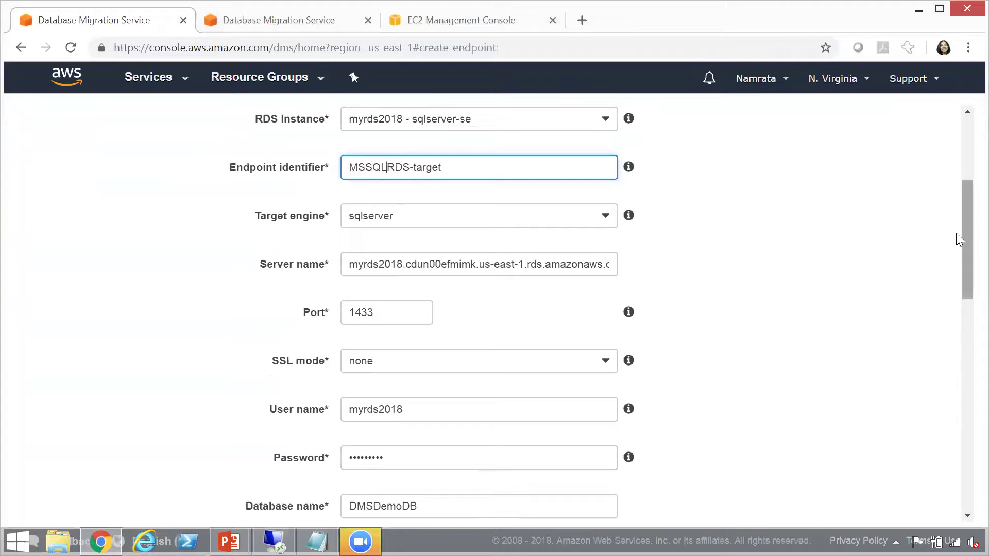
drag(964, 233, 964, 449)
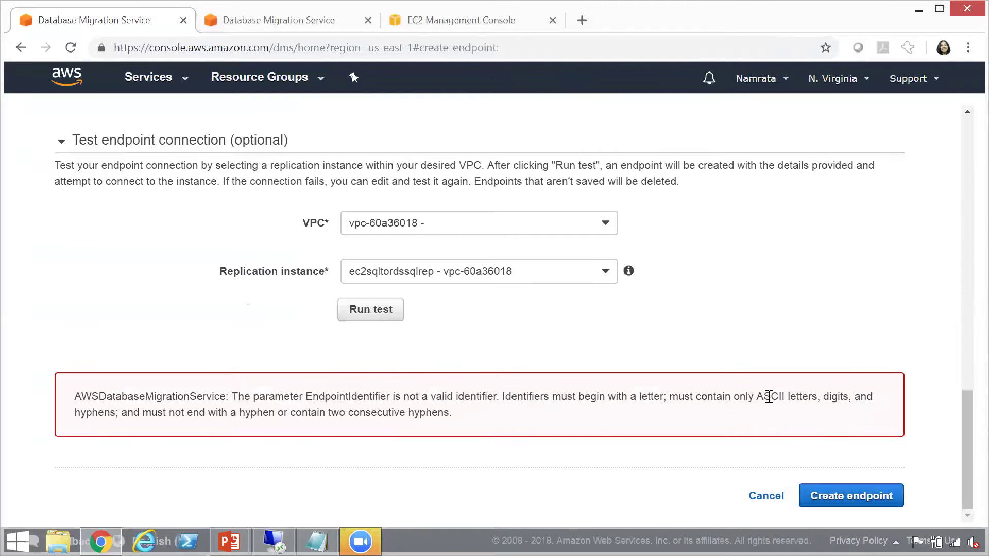
Rerun the mssqlrds-target connection test and save the endpoint after it succeeds.
click(377, 315)
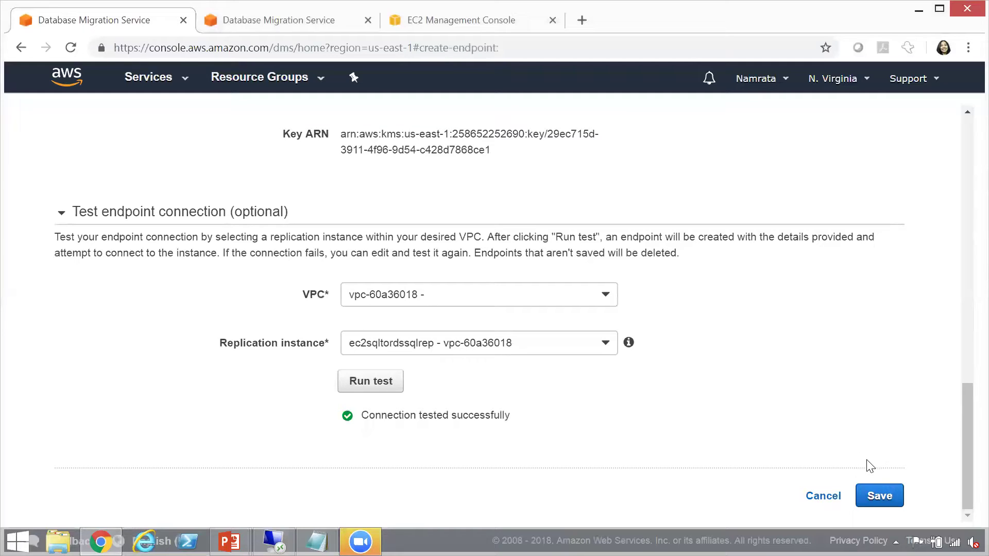
click(895, 498)
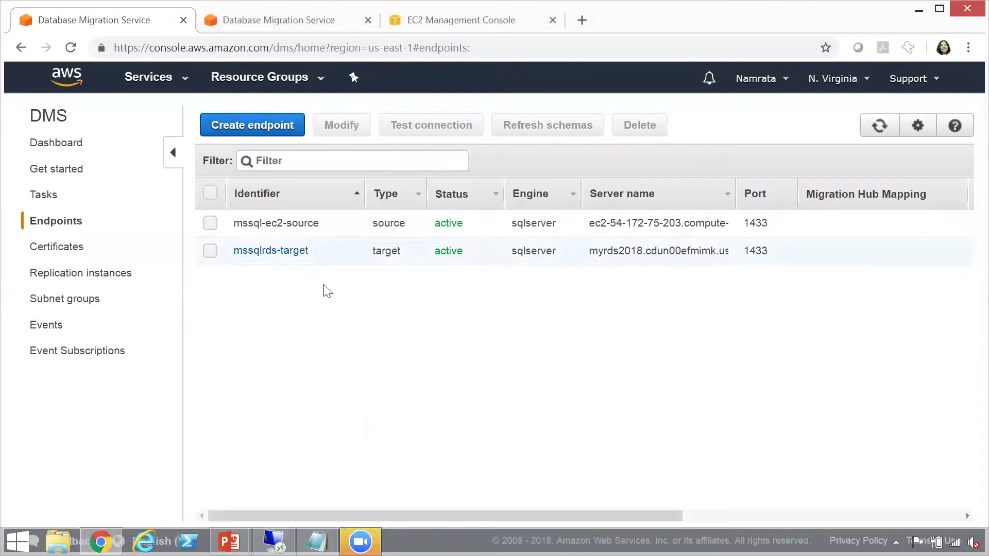
Switch from the endpoints list to the PowerPoint migration-steps slide show.
key(alt+Tab)
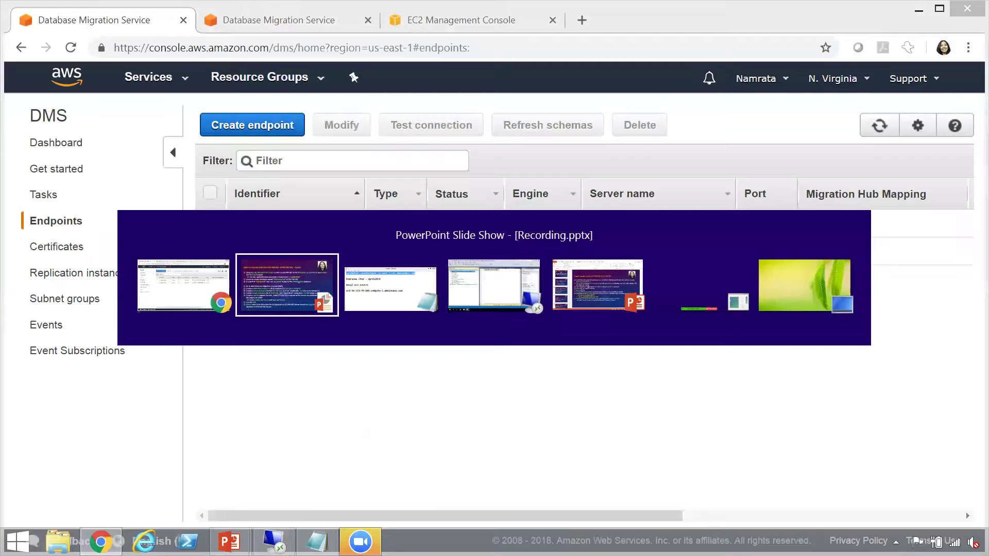
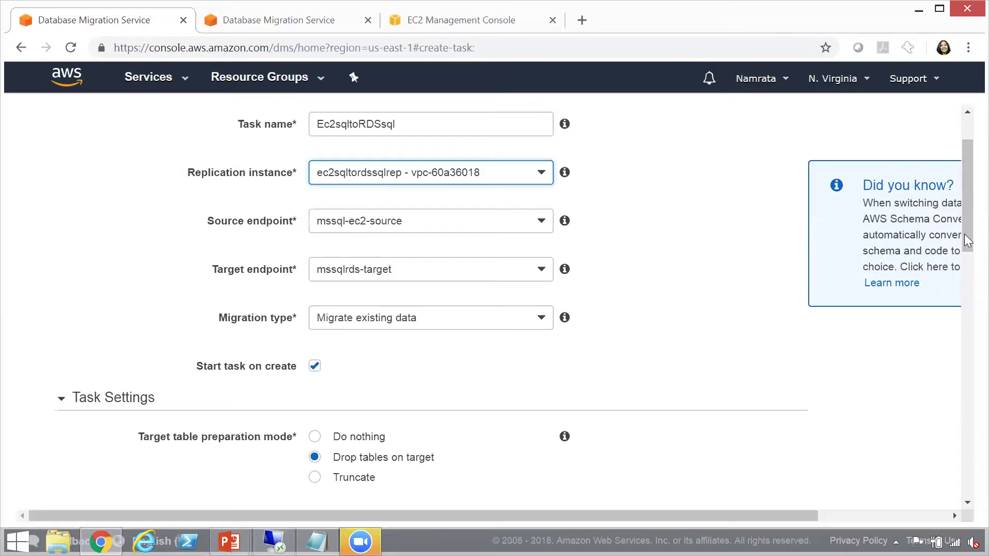
drag(967, 240, 964, 267)
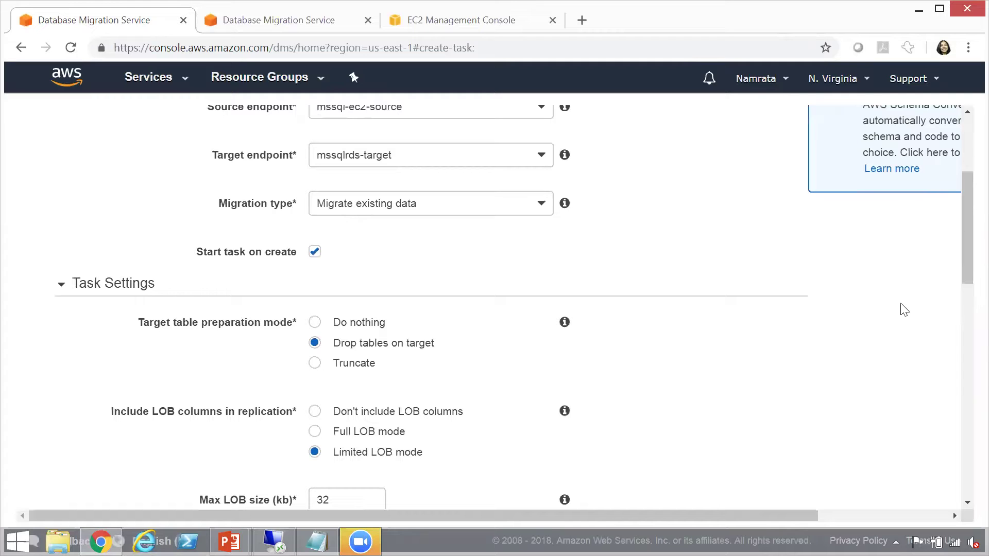
drag(964, 255, 964, 279)
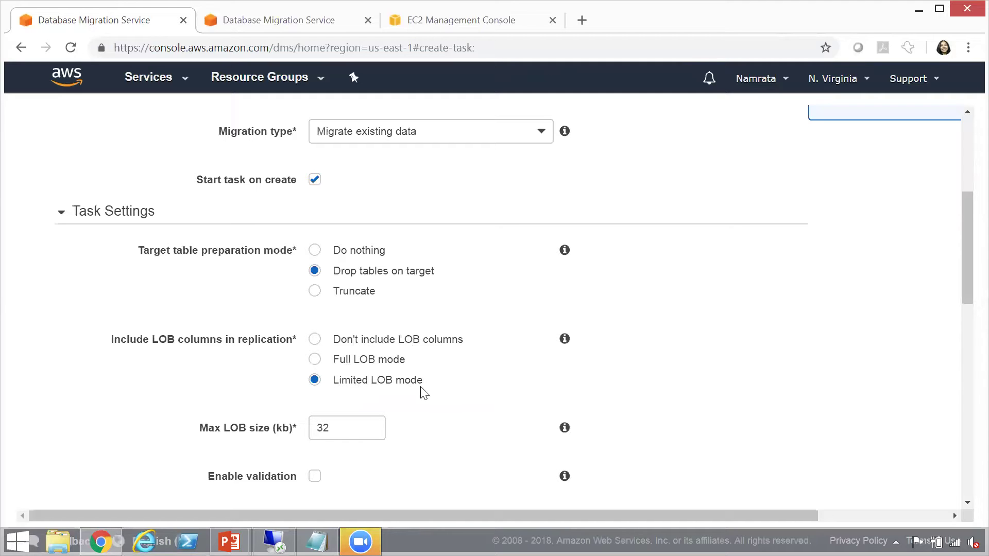
double_click(310, 429)
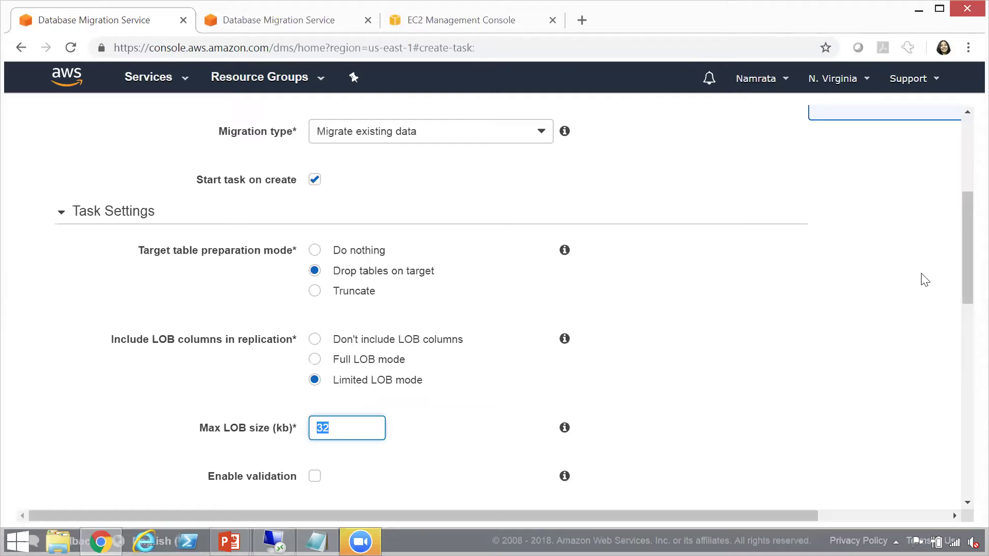
drag(964, 259, 964, 285)
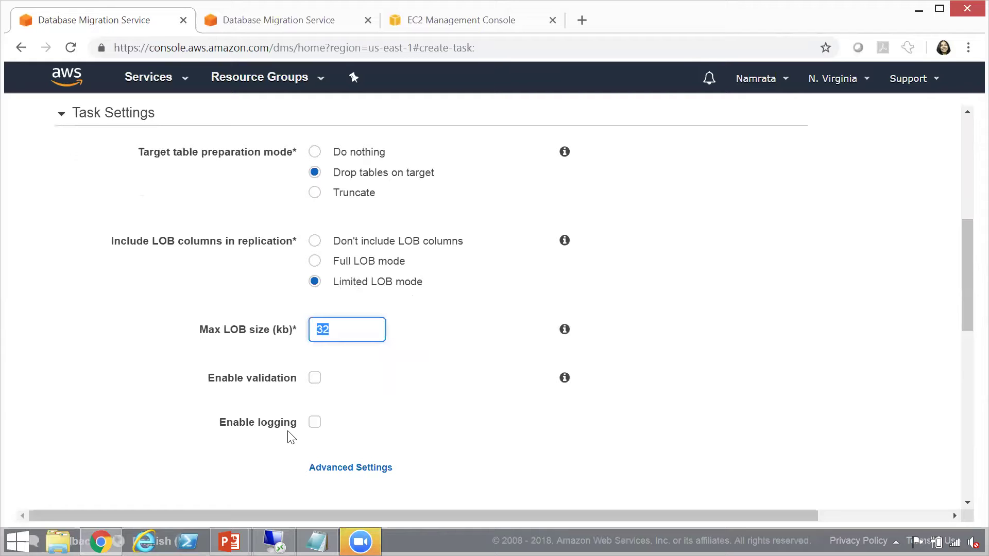
drag(964, 292, 966, 419)
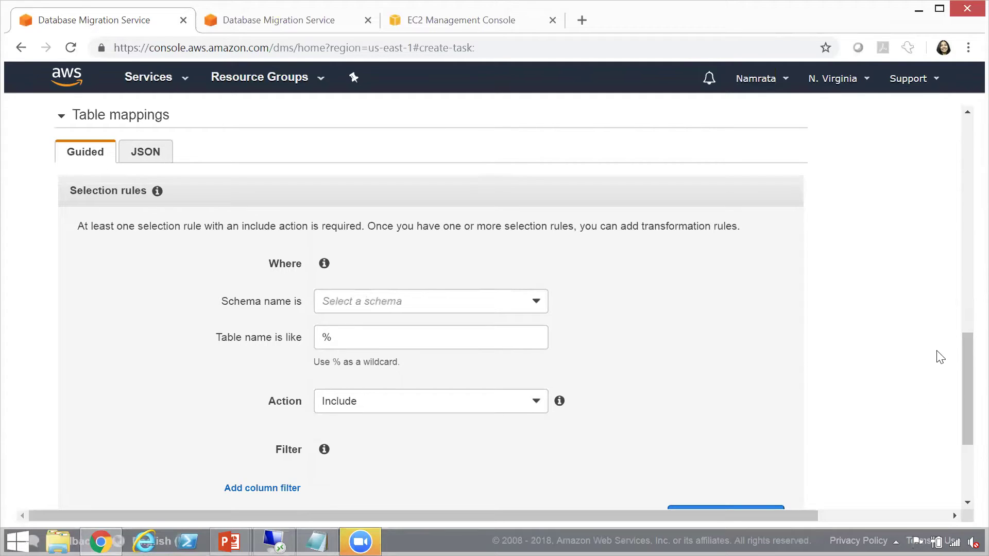
Add a selection rule that includes schema Person and table name Person in the guided table mappings.
drag(964, 358, 964, 372)
click(536, 250)
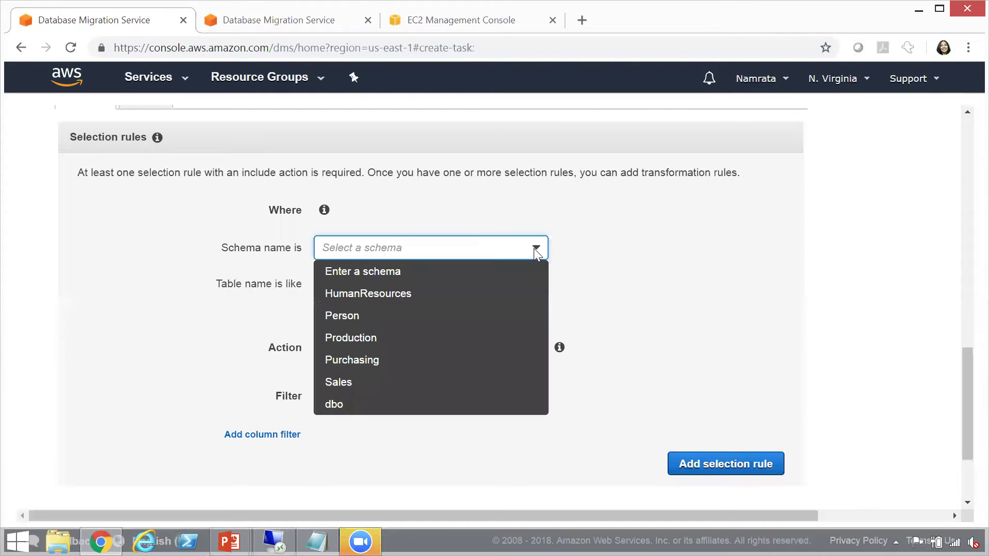
click(446, 325)
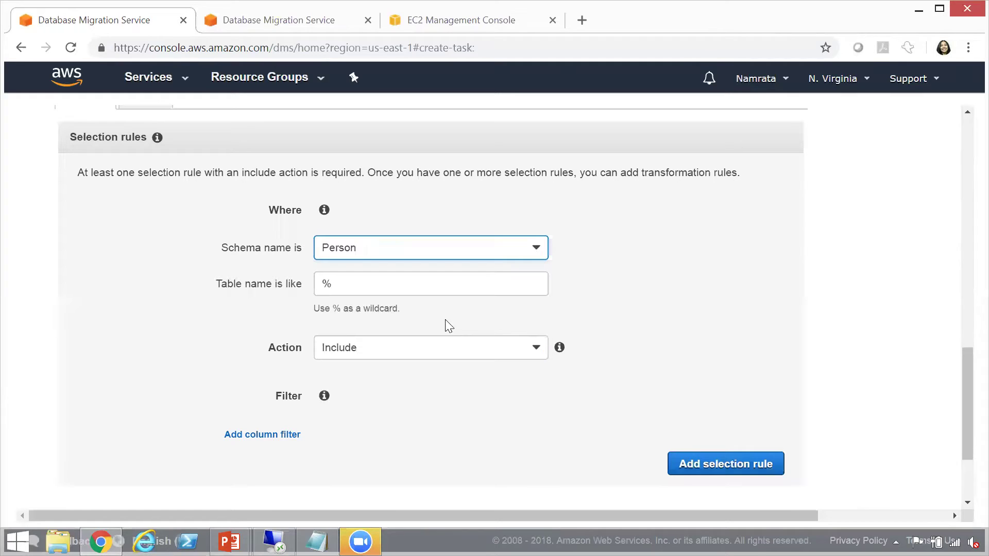
click(377, 285)
key(ctrl+a)
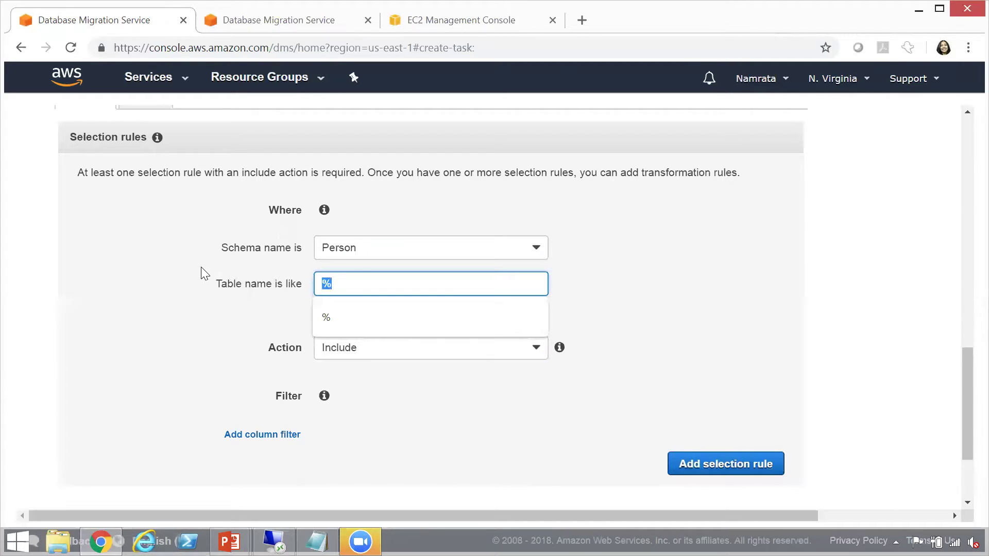
text(Pyesq)
key(BackSpace)
key(BackSpace)
key(BackSpace)
key(BackSpace)
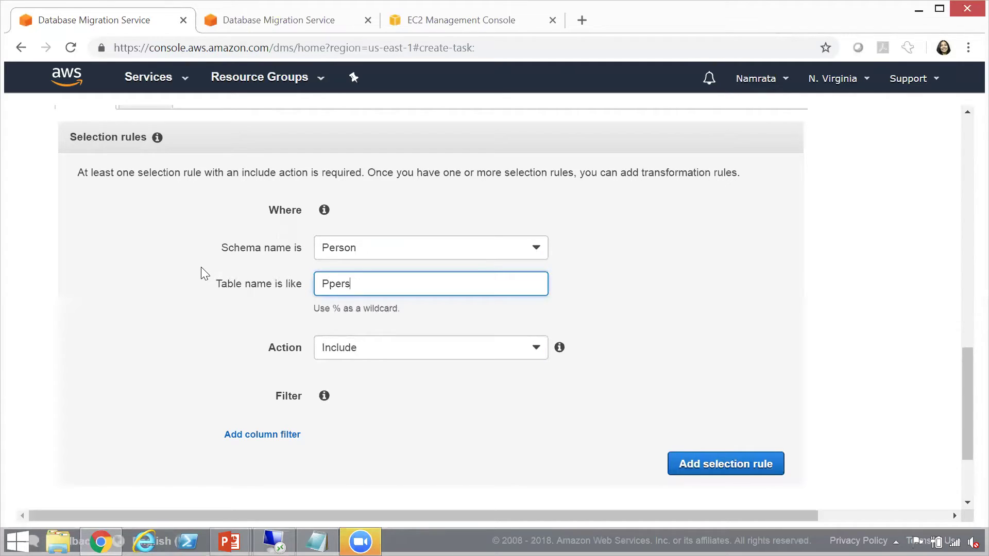
text(erson)
click(747, 463)
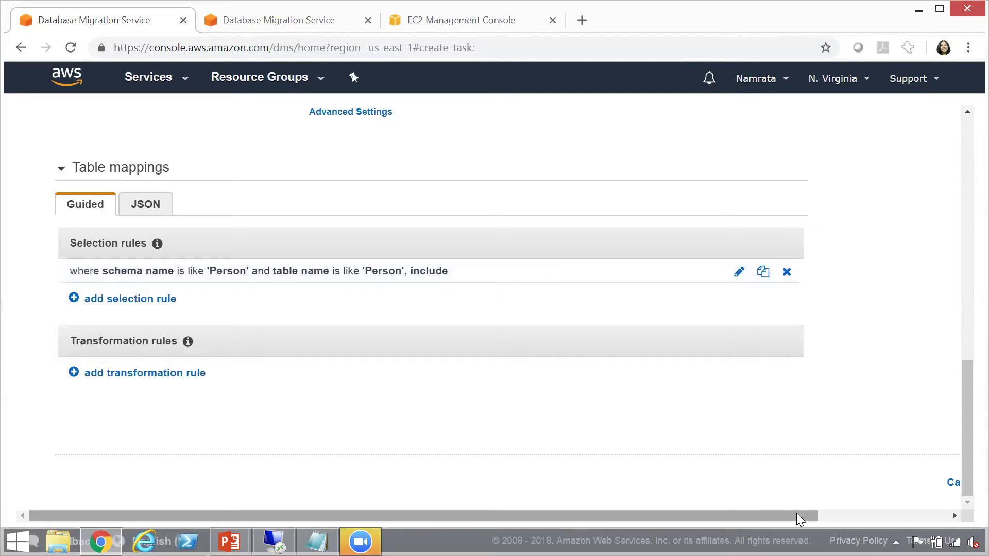
drag(796, 514, 933, 515)
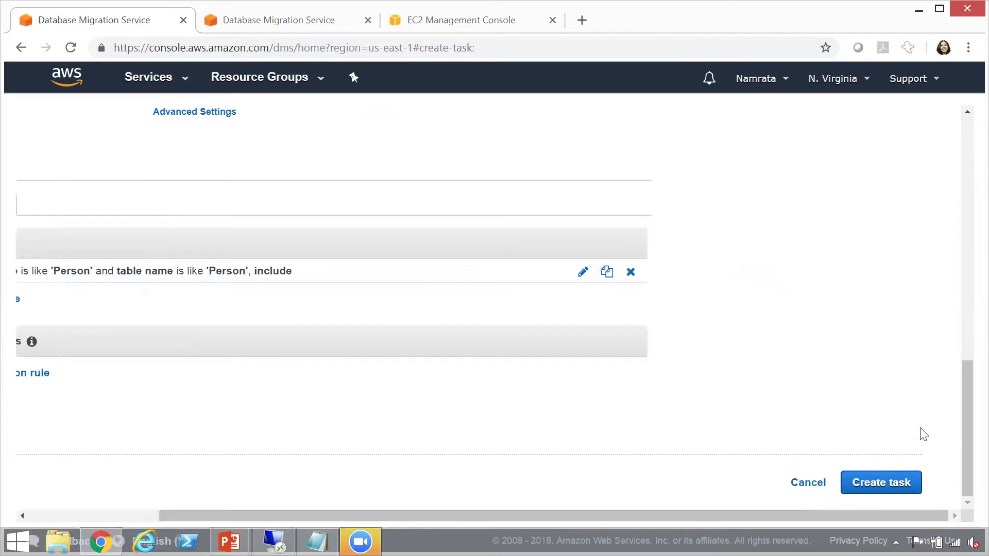
Create the ec2sqltordssql task, confirm its Creating status, and view its table statistics.
click(877, 488)
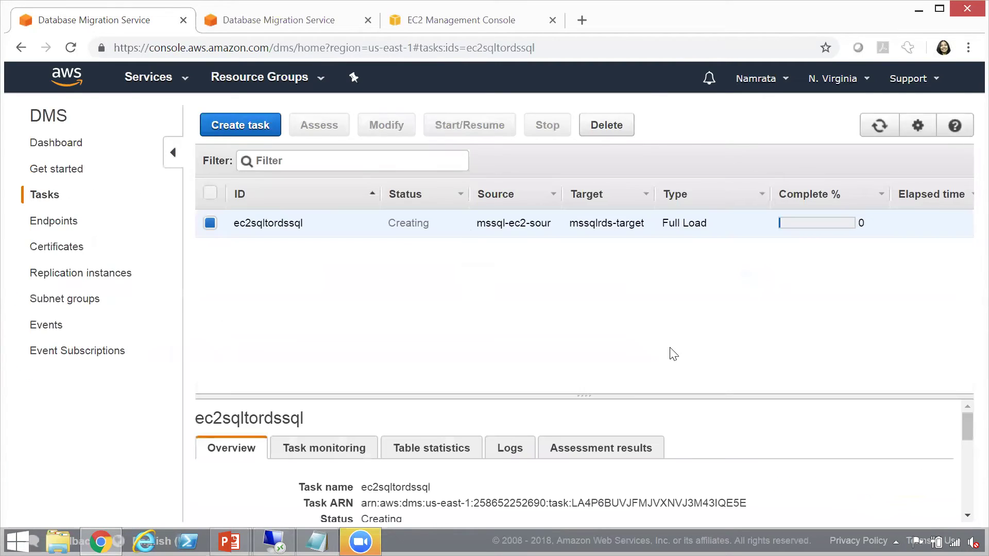
drag(519, 398, 523, 251)
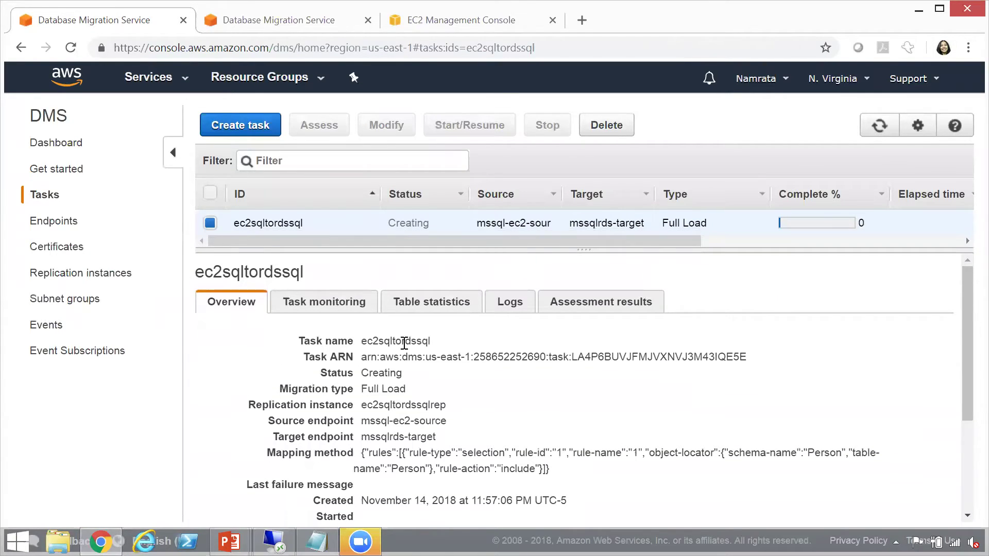
mouse_move(967, 329)
mouse_down()
mouse_move(966, 431)
mouse_move(967, 329)
mouse_up()
mouse_move(300, 395)
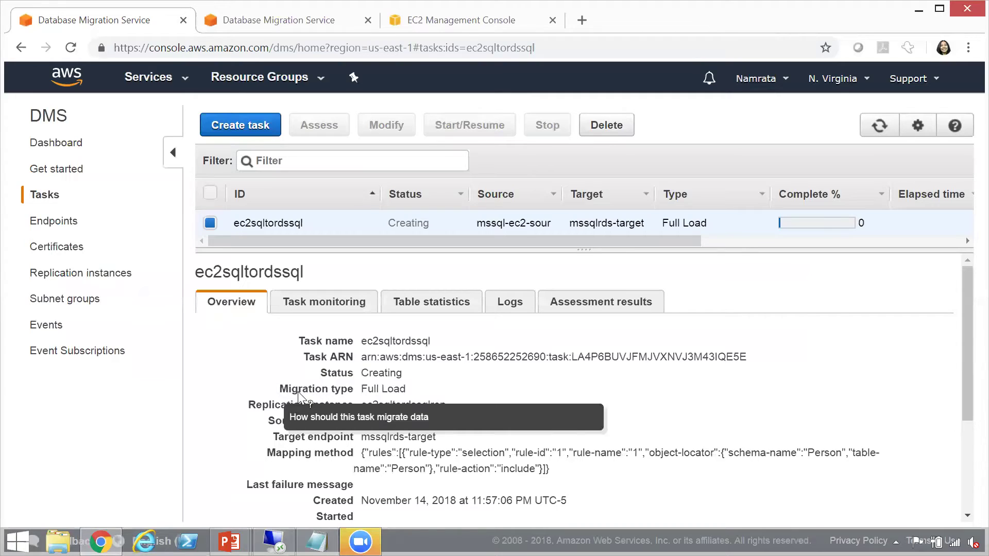
double_click(381, 371)
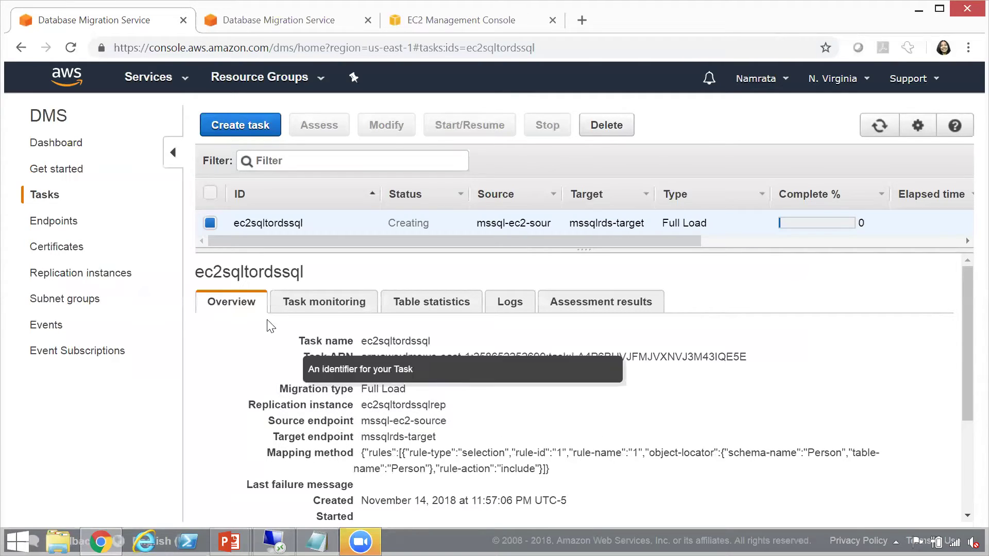
click(429, 304)
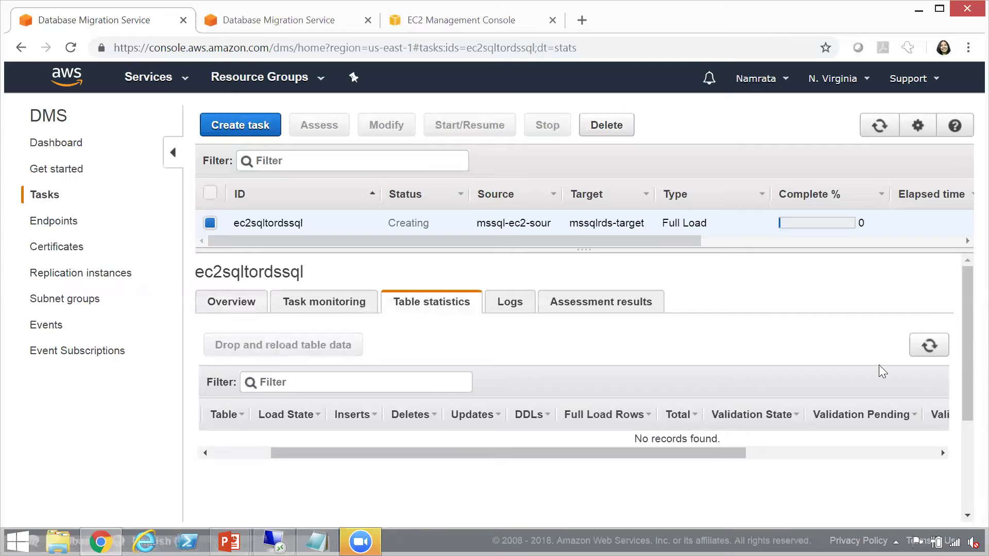
Keep refreshing the task list and table statistics until the Person table row appears.
click(921, 346)
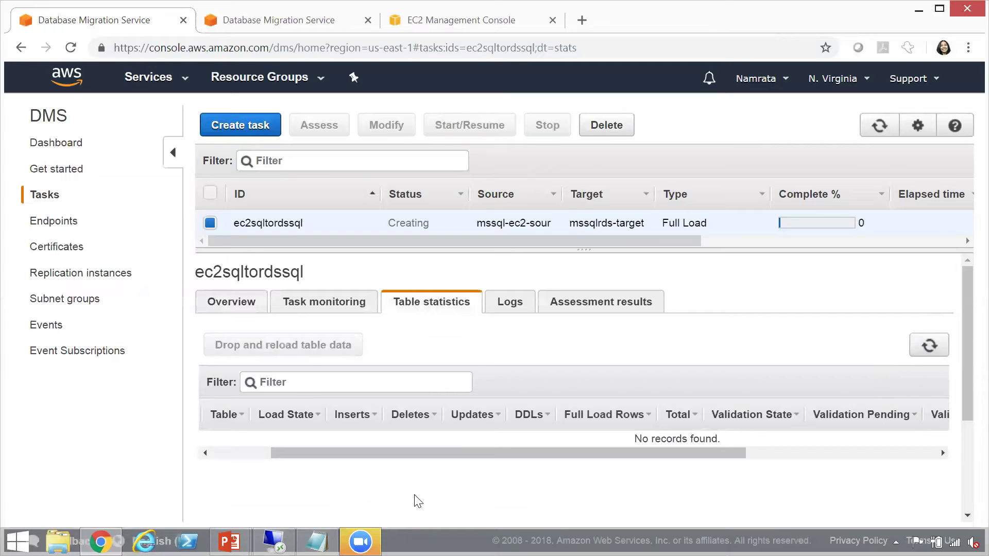
drag(493, 449, 287, 435)
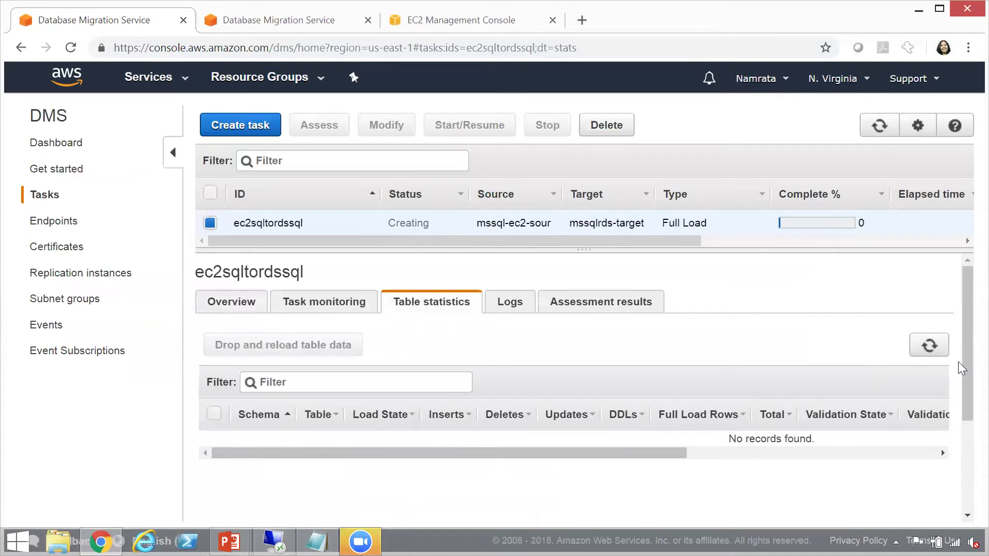
click(923, 344)
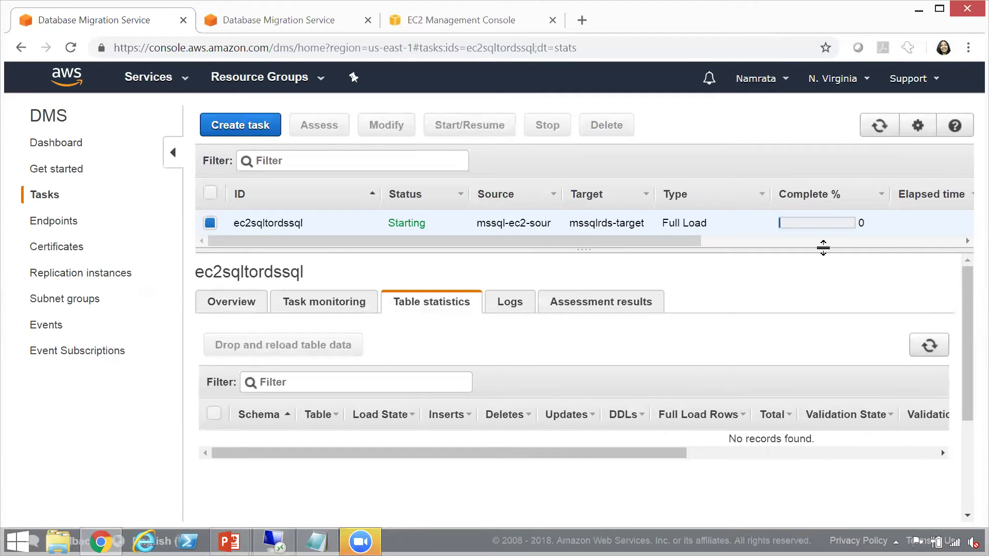
click(879, 126)
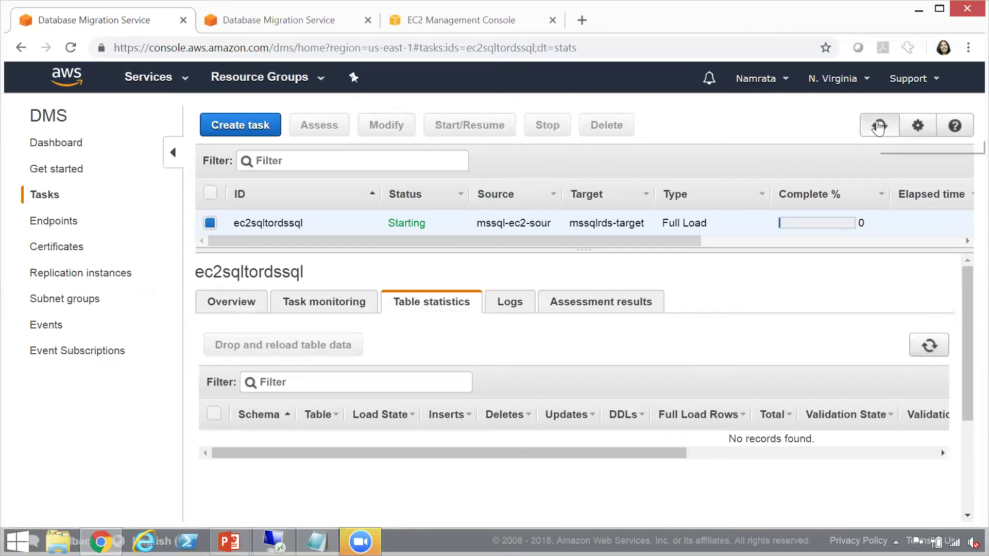
click(879, 126)
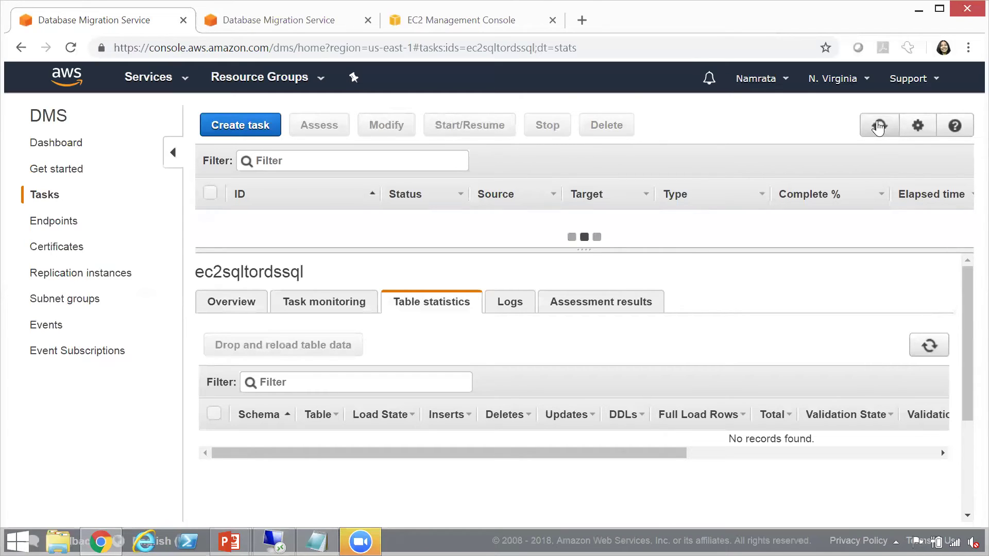
click(927, 352)
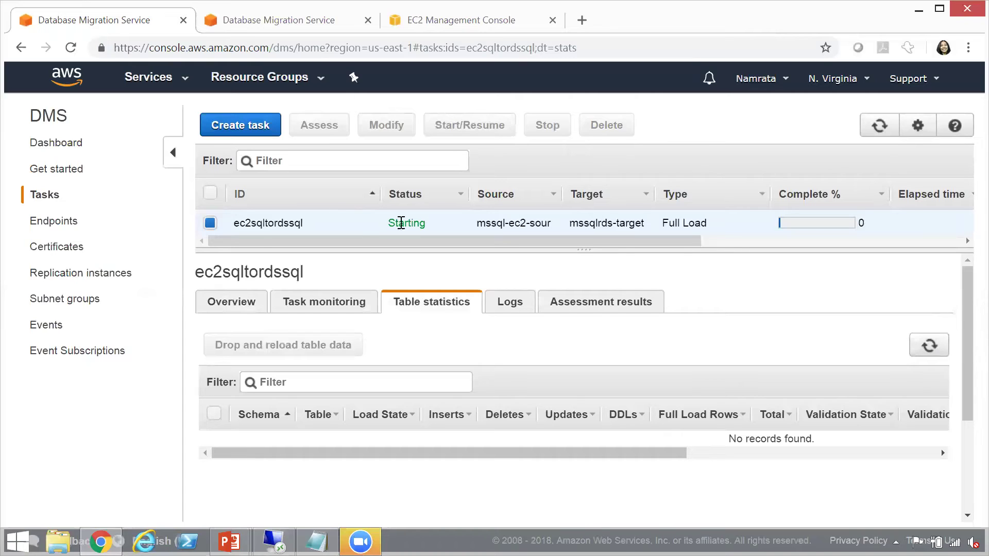
click(879, 127)
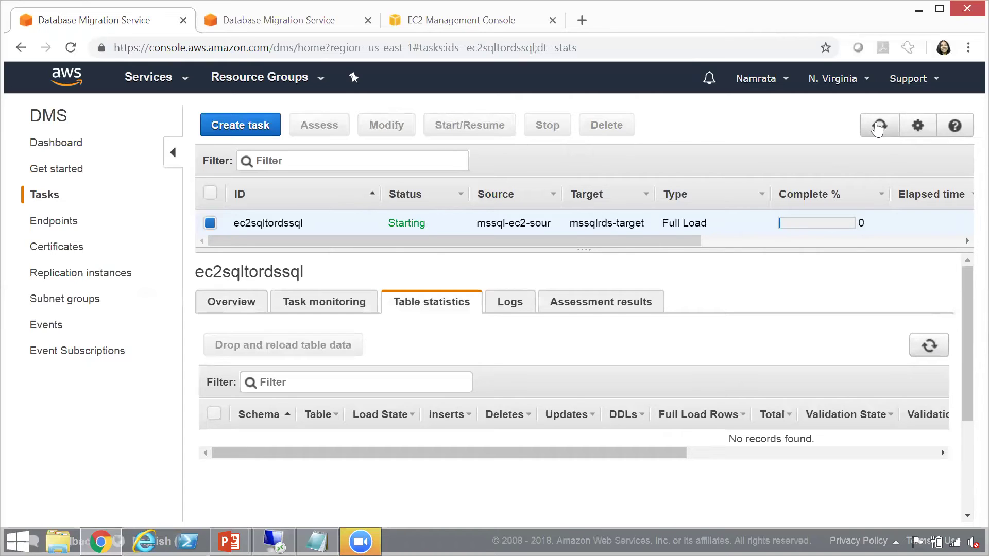
click(925, 345)
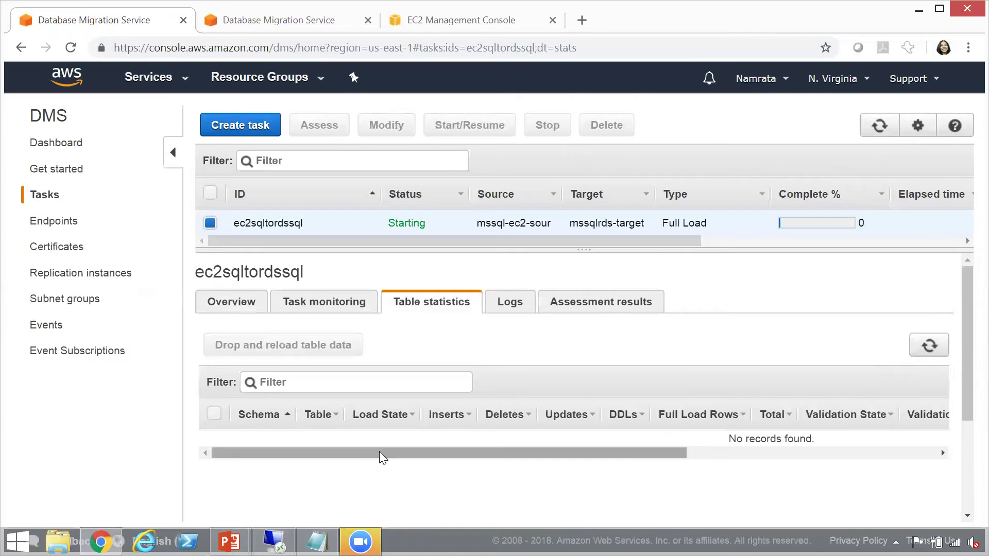
click(929, 345)
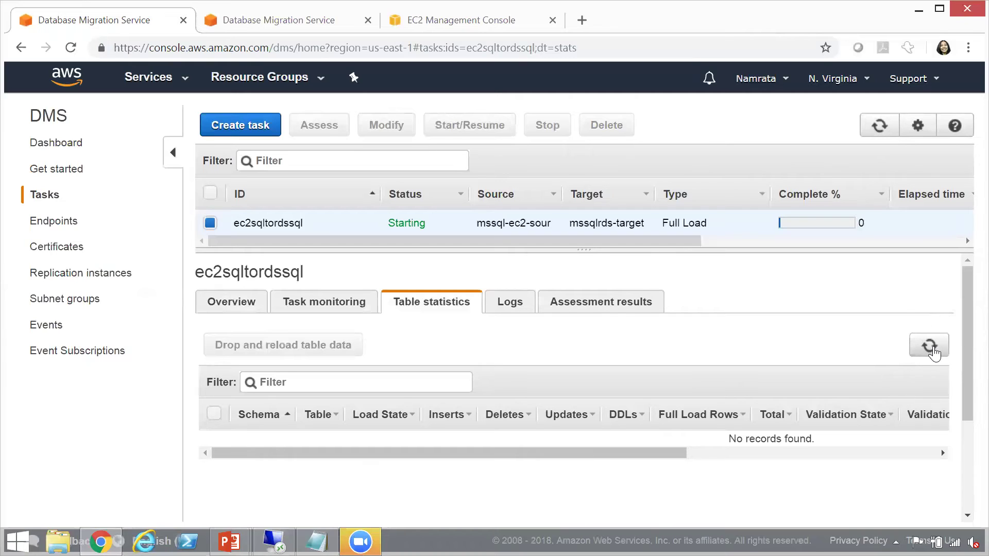
click(878, 126)
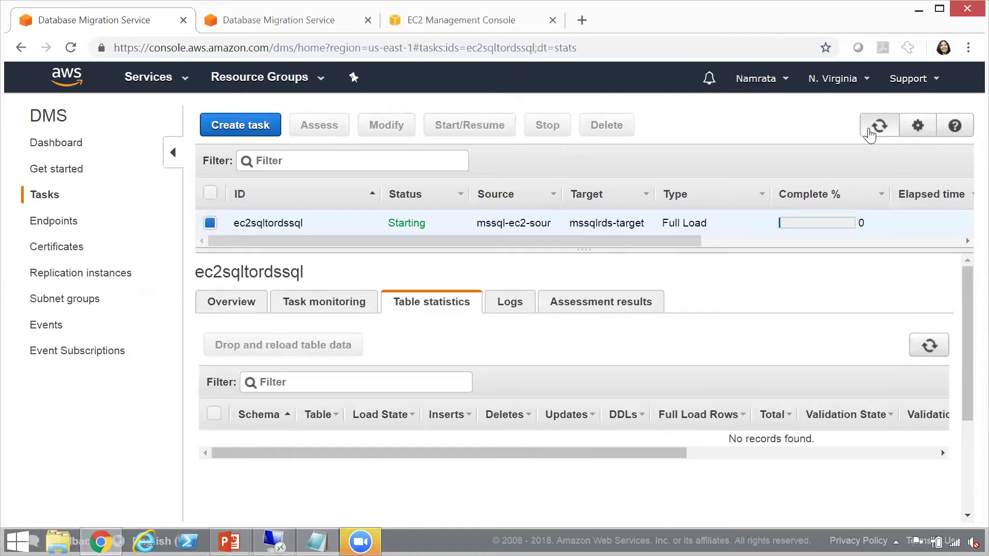
click(930, 346)
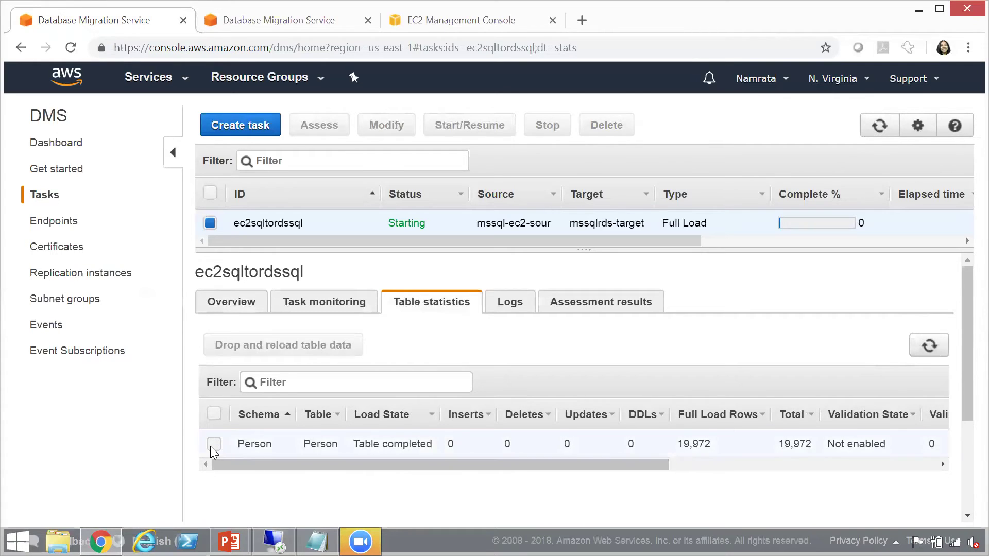
Confirm the Person table shows Table completed with 19,972 full-load rows.
click(214, 444)
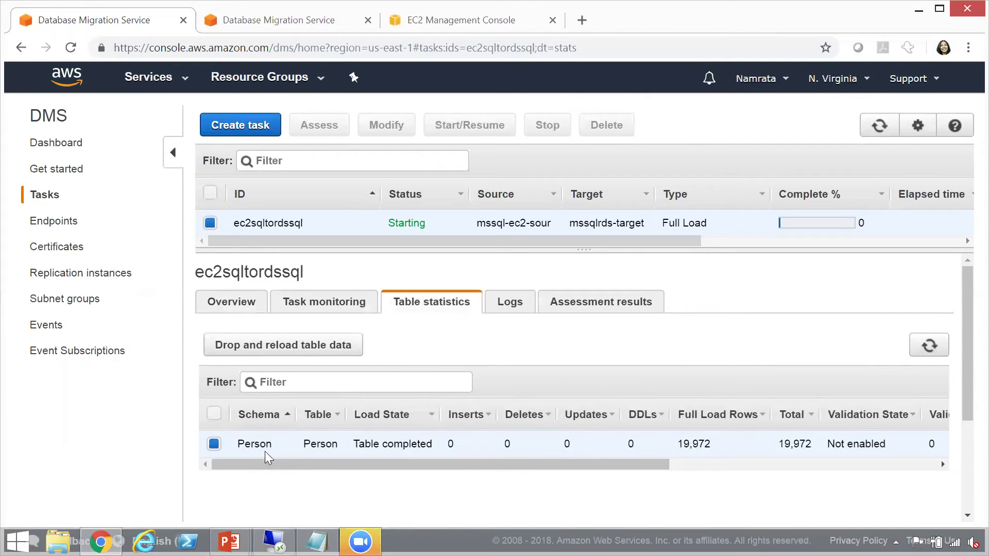
drag(359, 444, 463, 465)
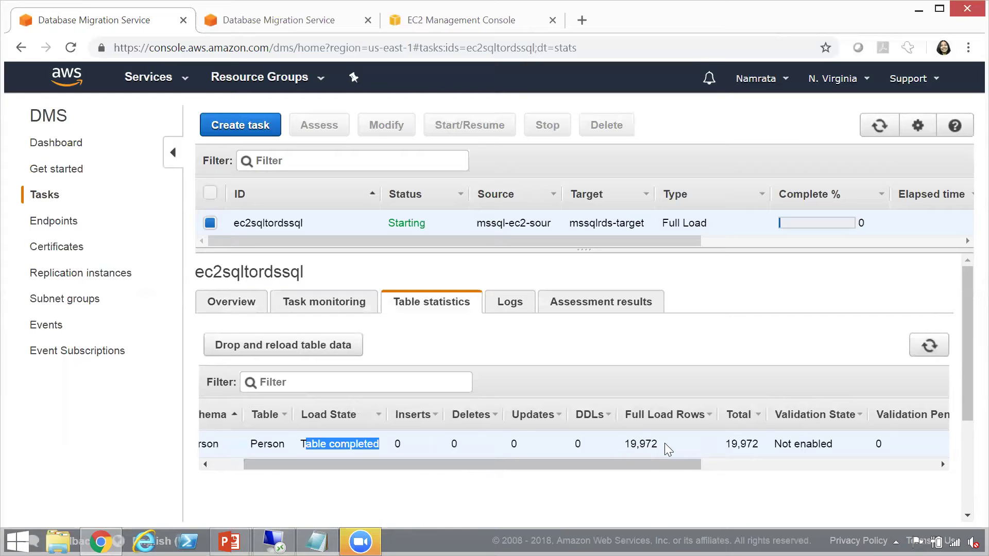
drag(671, 444, 626, 448)
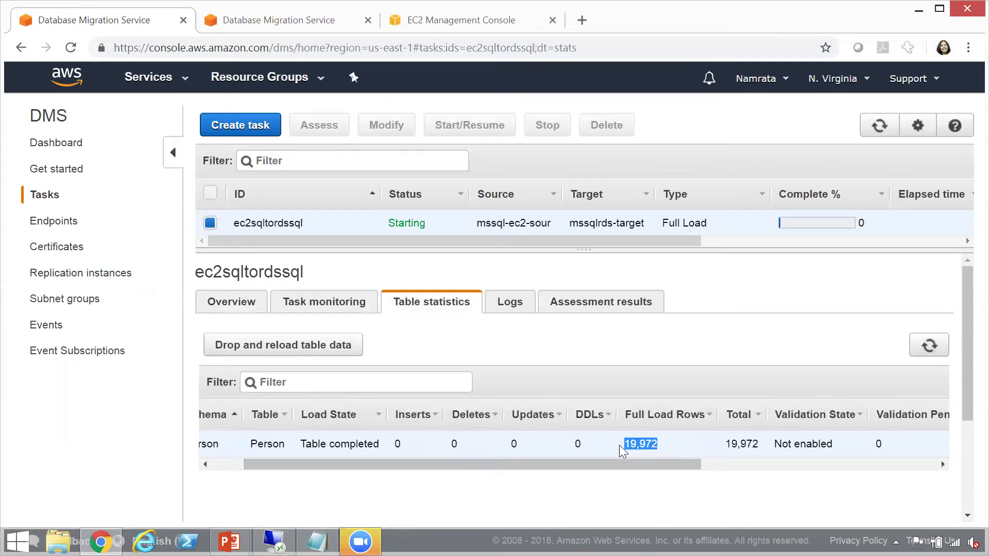
key(alt+Tab)
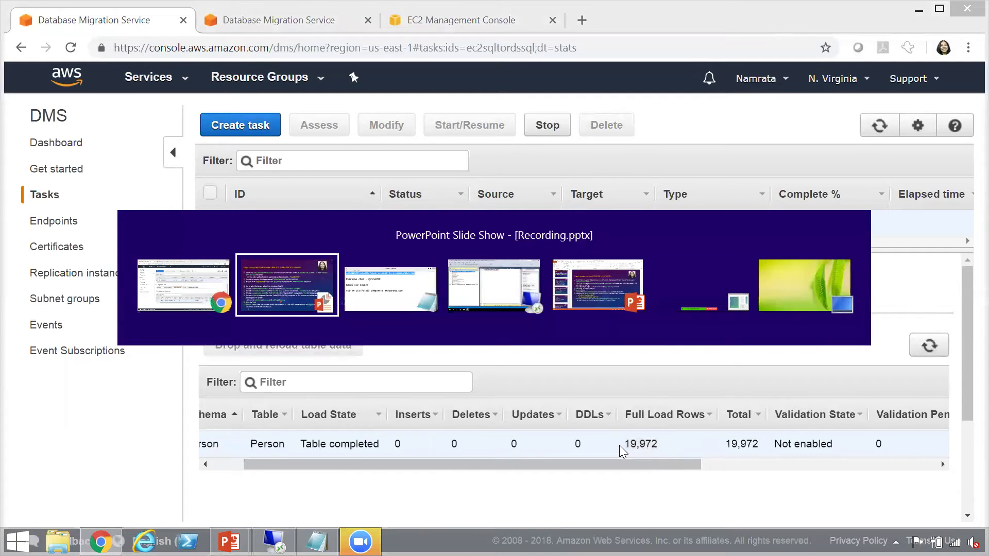
key(alt+shift+Tab)
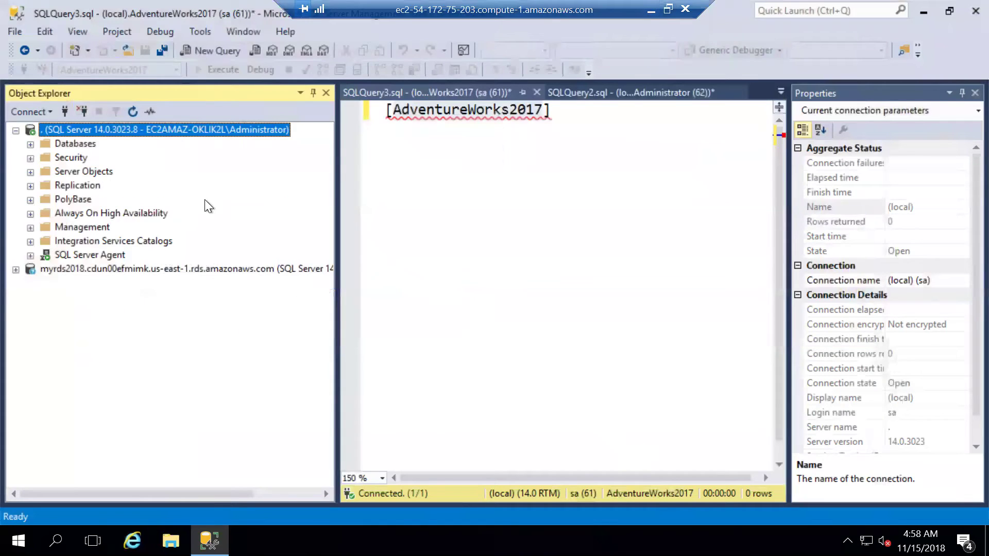
click(16, 130)
click(111, 144)
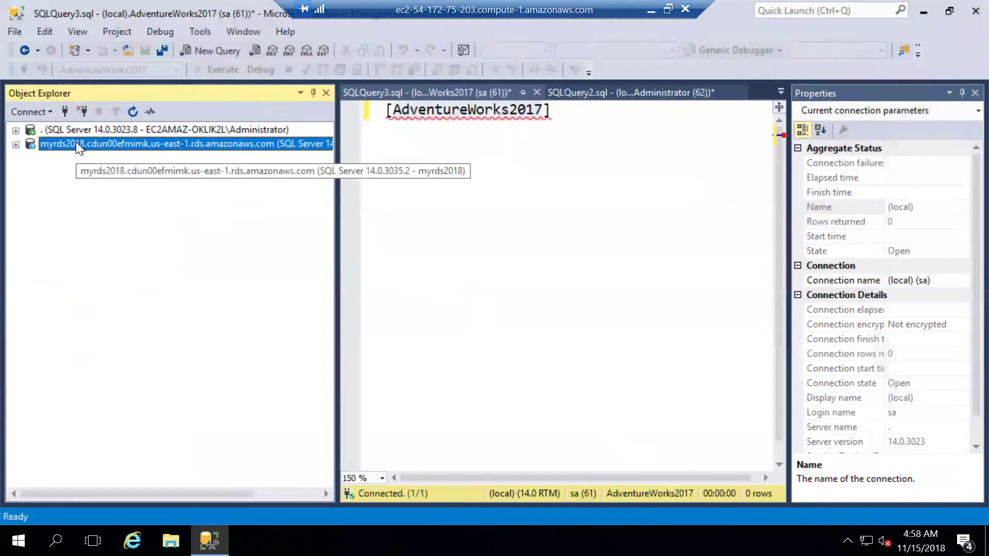
click(13, 145)
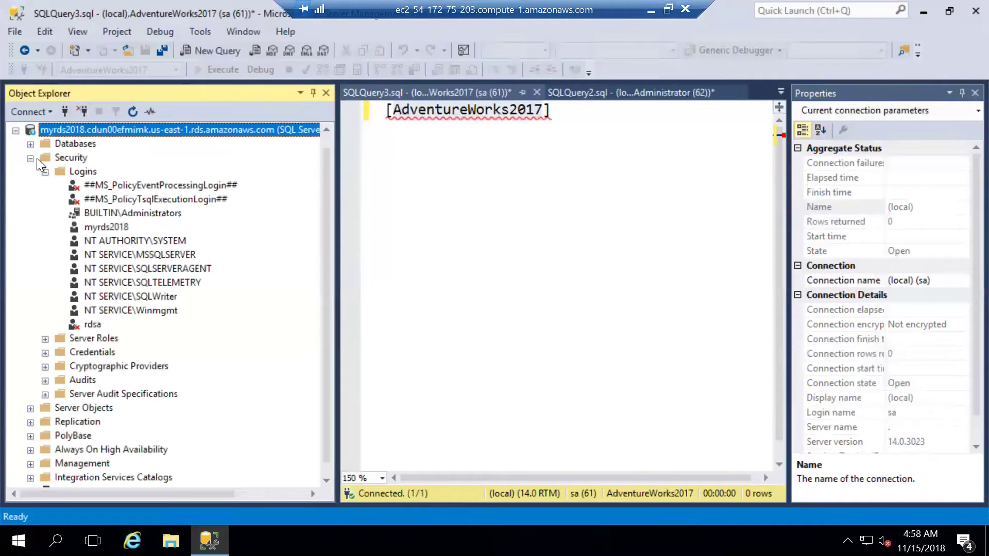
click(30, 158)
click(30, 159)
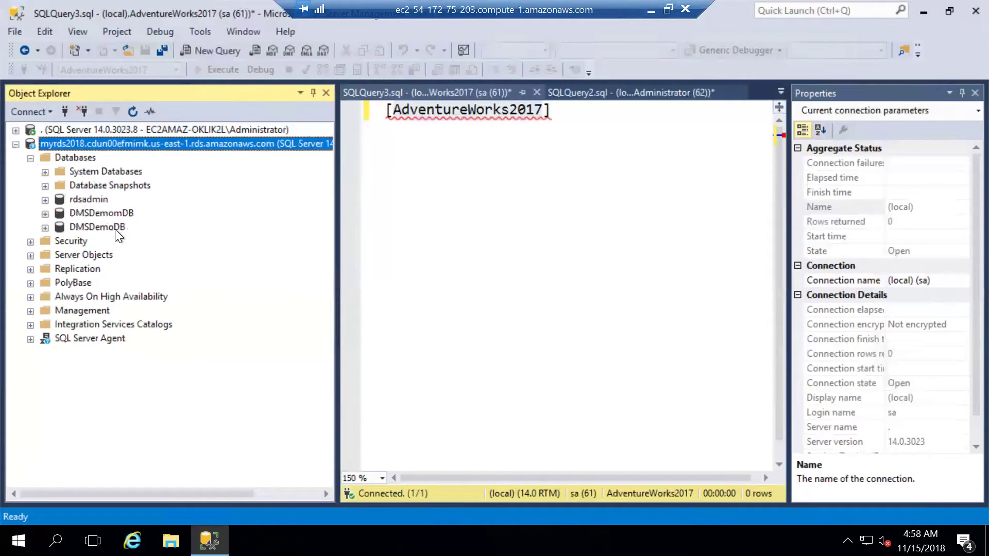
click(45, 227)
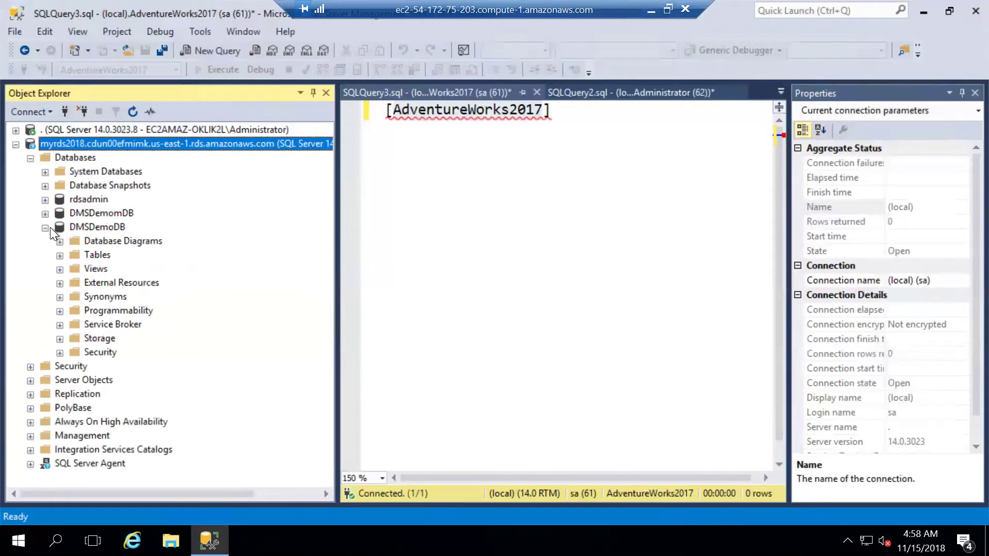
click(60, 255)
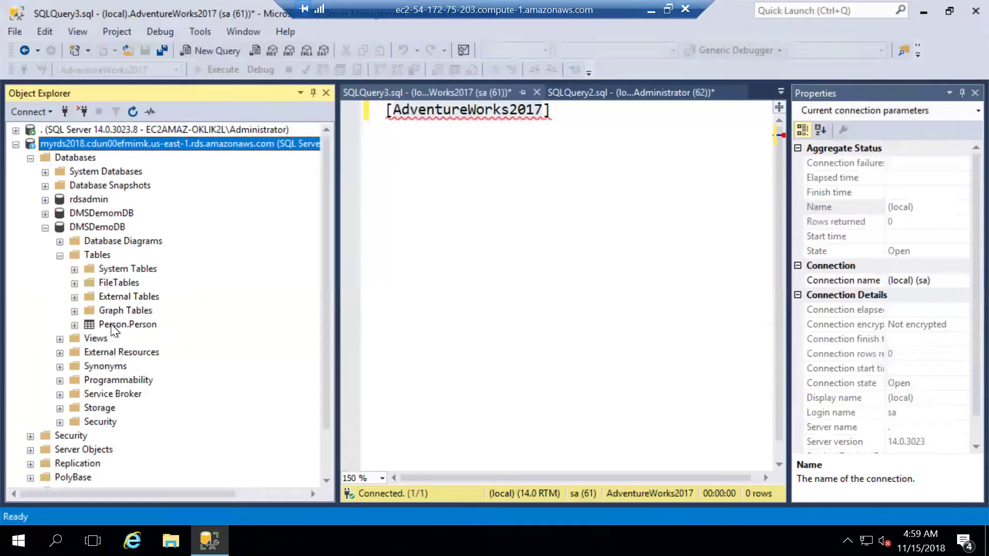
click(117, 327)
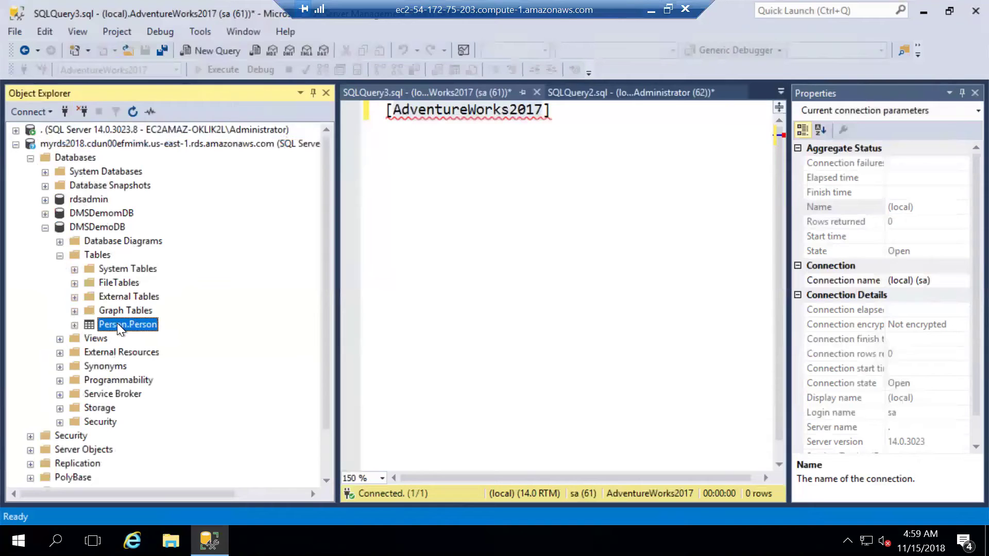
right_click(117, 325)
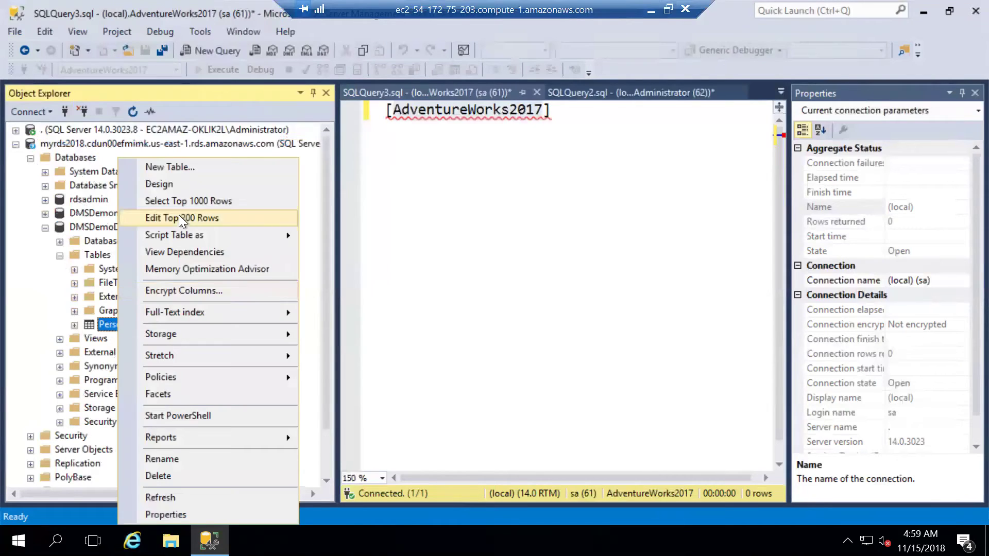
Generate a Select Top 1000 Rows script for Person.Person and delete its TOP clause and column list.
click(203, 199)
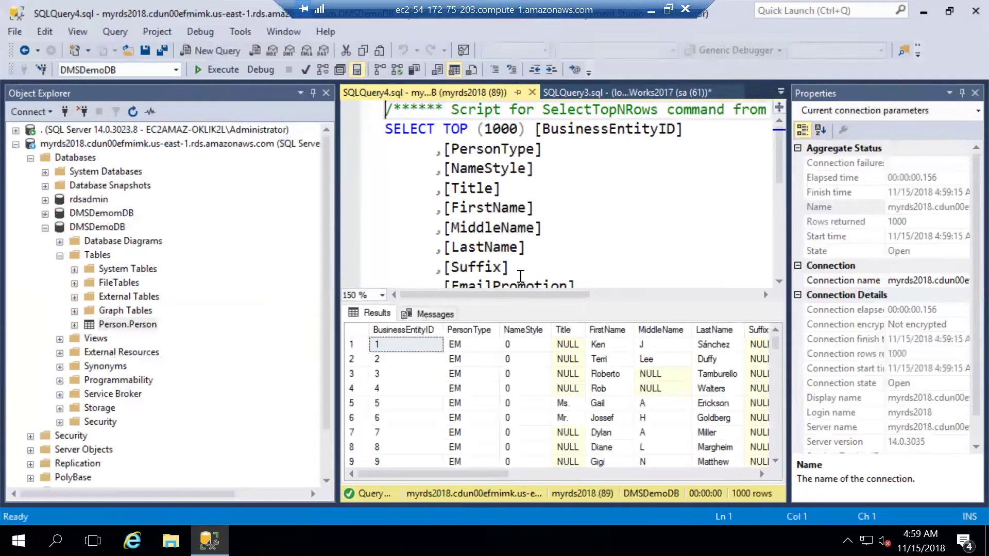
click(528, 206)
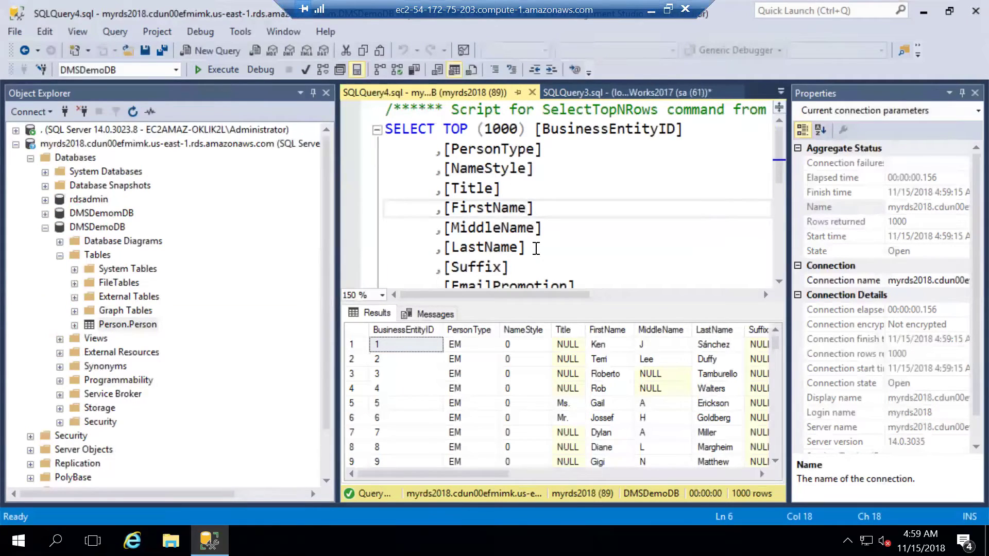
click(443, 129)
drag(499, 173, 512, 181)
key(shift+Down)
key(shift+Down)
key(shift+Down)
key(shift+Down)
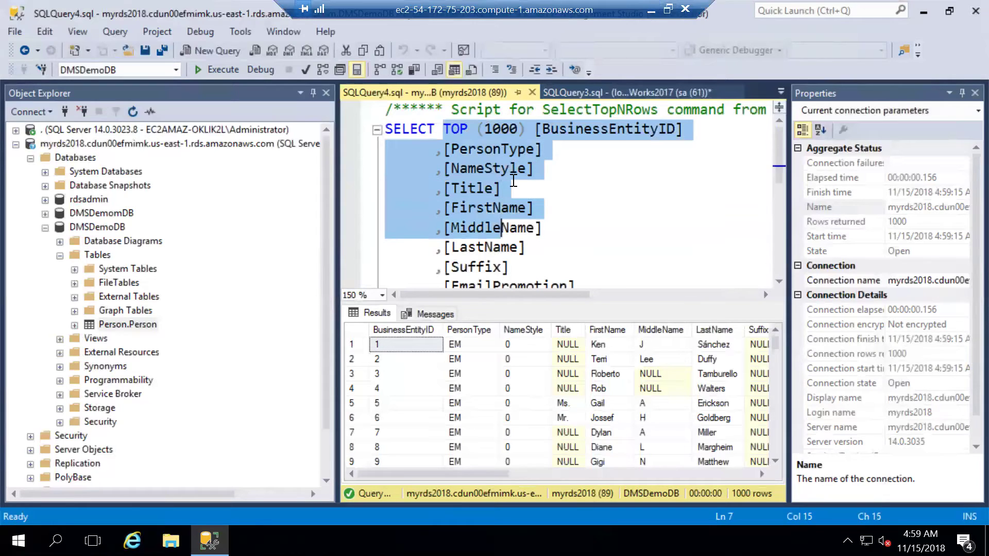
key(shift+Down)
key(shift+Down)
key(shift+Down)
key(shift+Down)
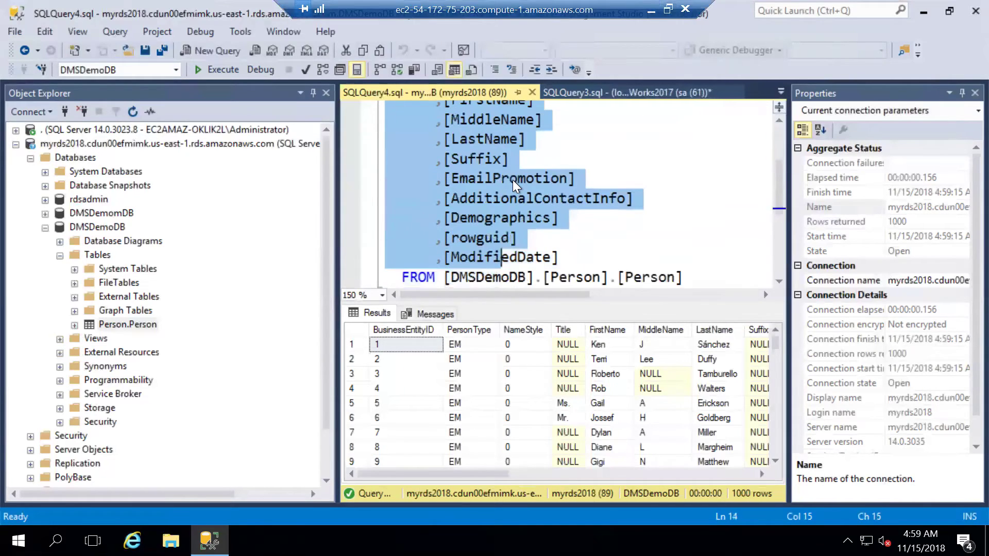
key(shift+Down)
key(shift+End)
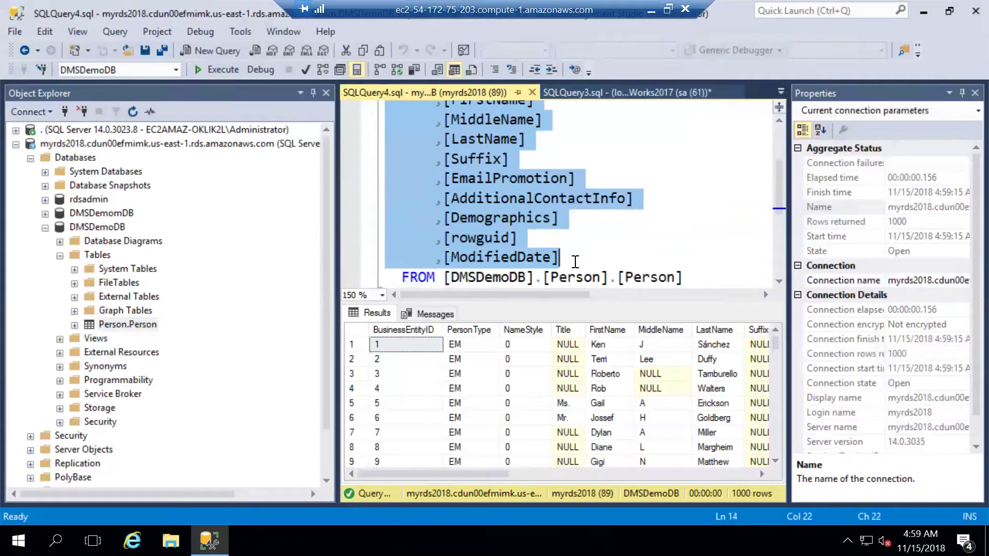
key(Delete)
Rewrite the query as SELECT count(*) FROM Person.Person on one line and select it.
text(count)
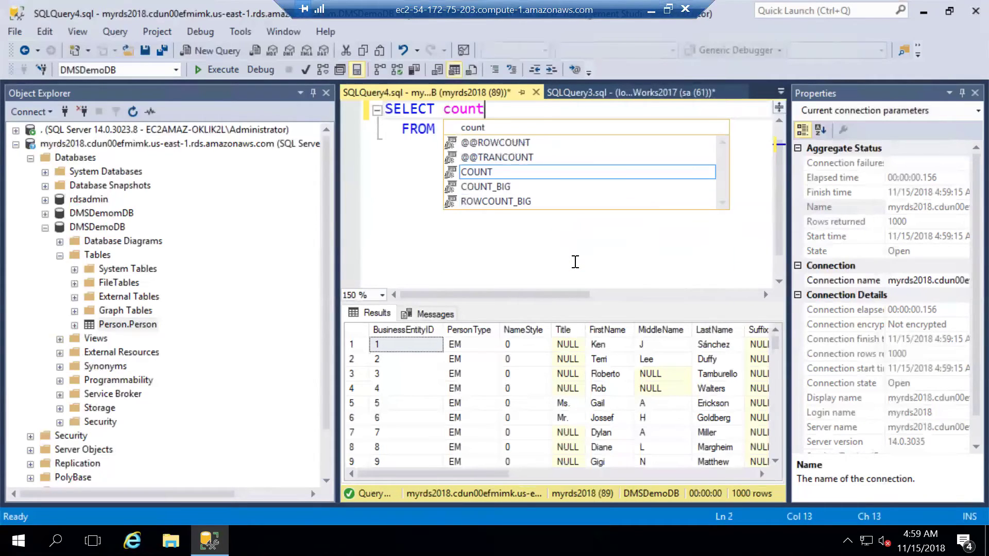
key(Escape)
text(()
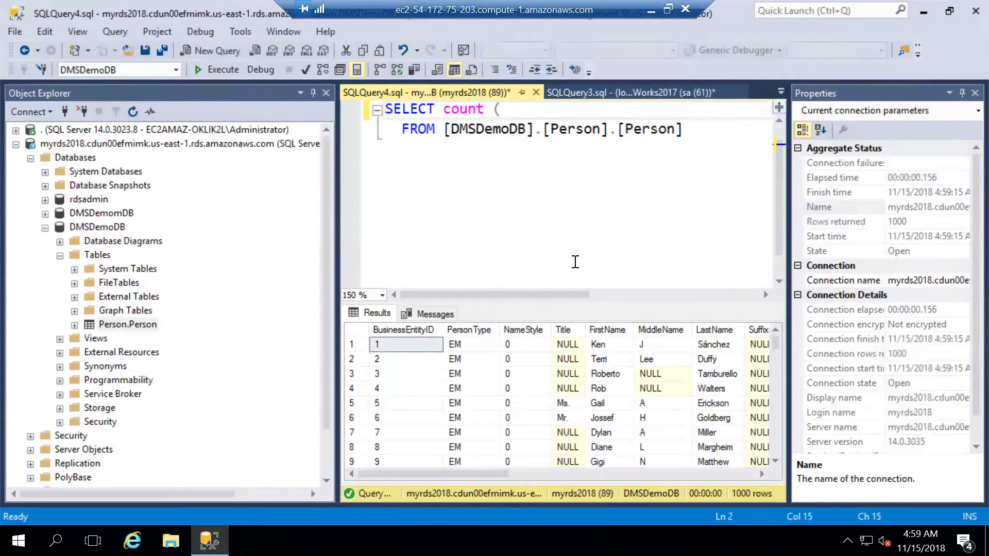
text(*))
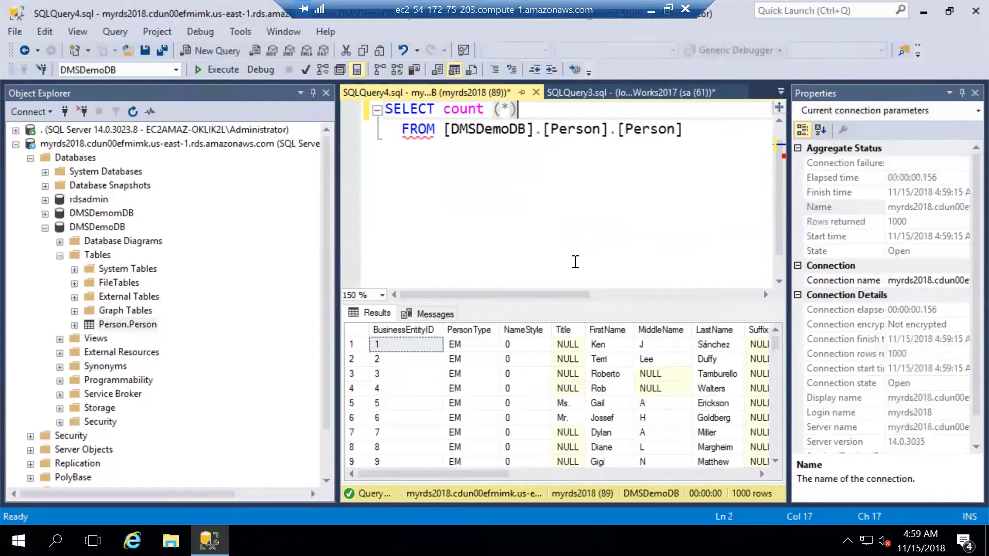
key(Delete)
key(Delete)
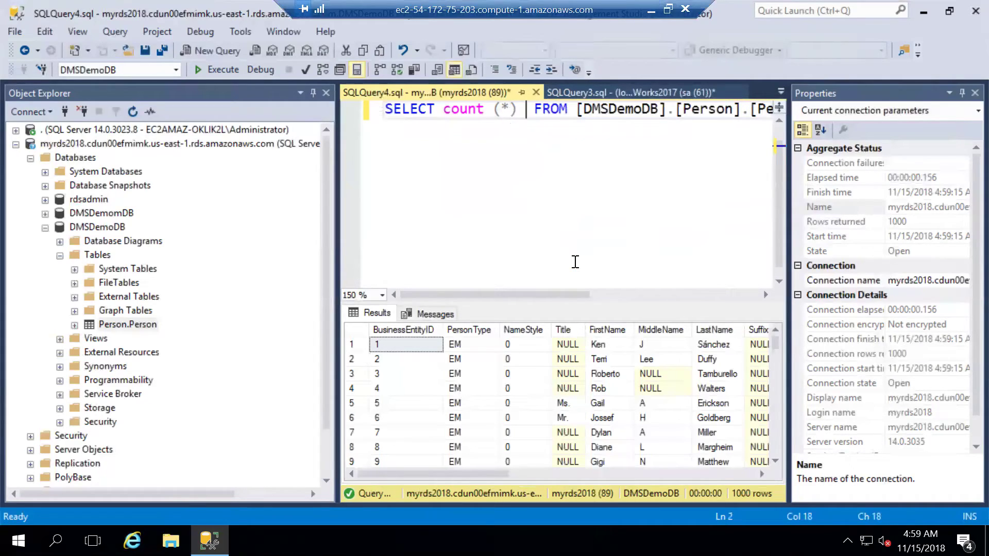
drag(335, 239, 126, 211)
key(Right)
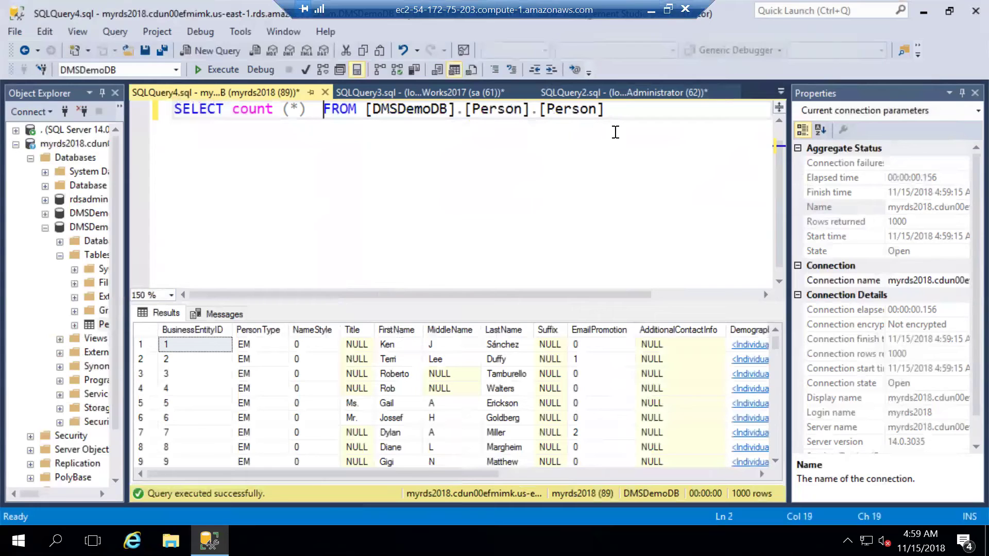
drag(606, 111, 127, 132)
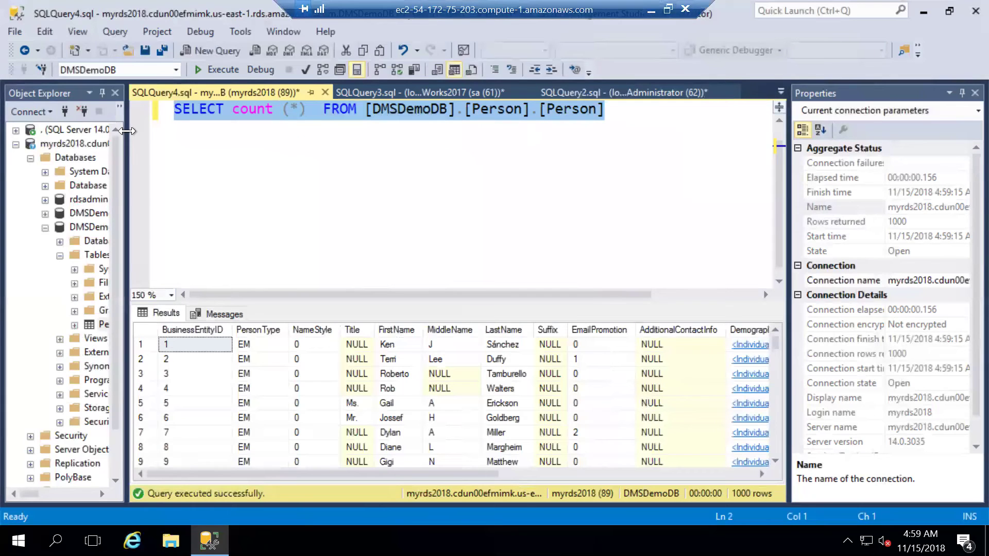
Run the count query, returning 19972, and paste that count below the query.
key(F5)
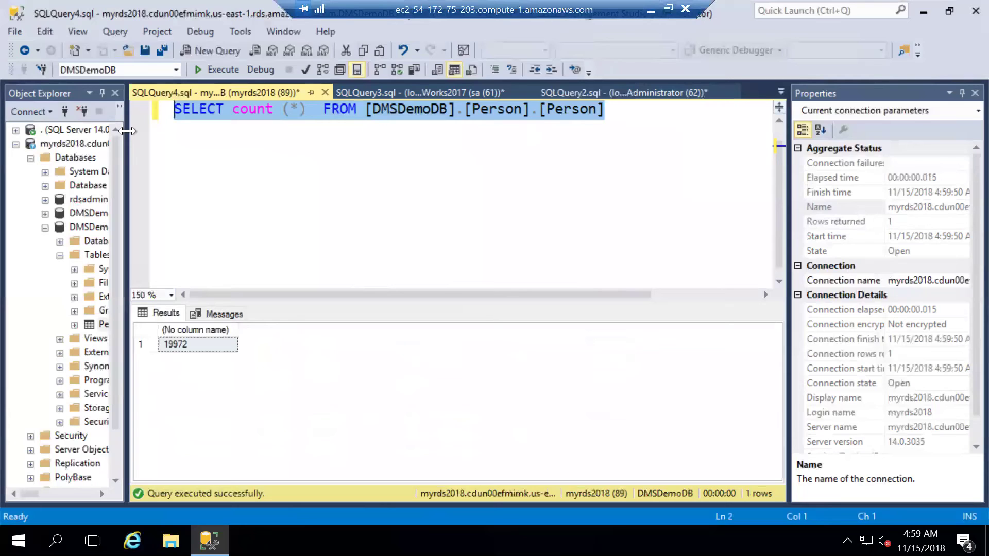
click(196, 350)
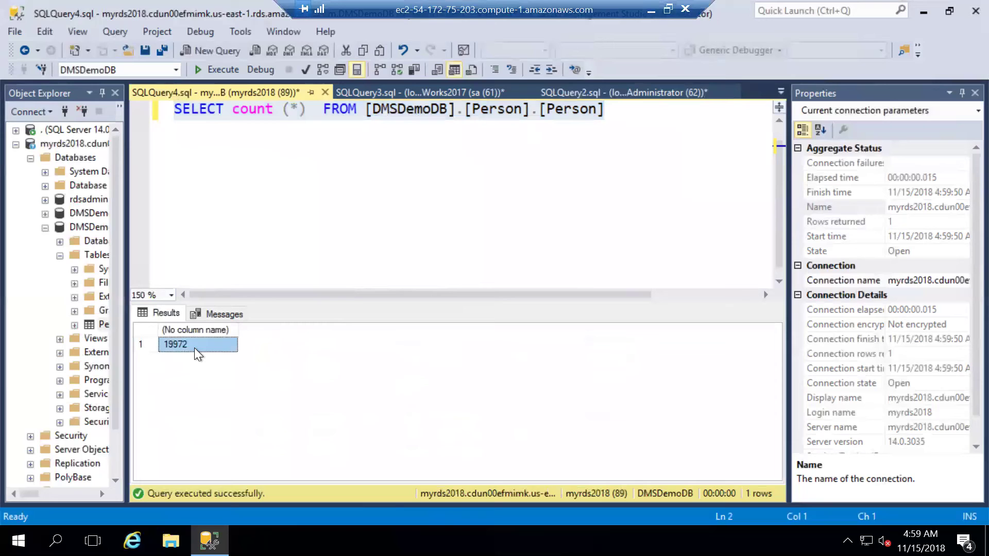
click(644, 112)
key(Return)
key(Return)
text(19972)
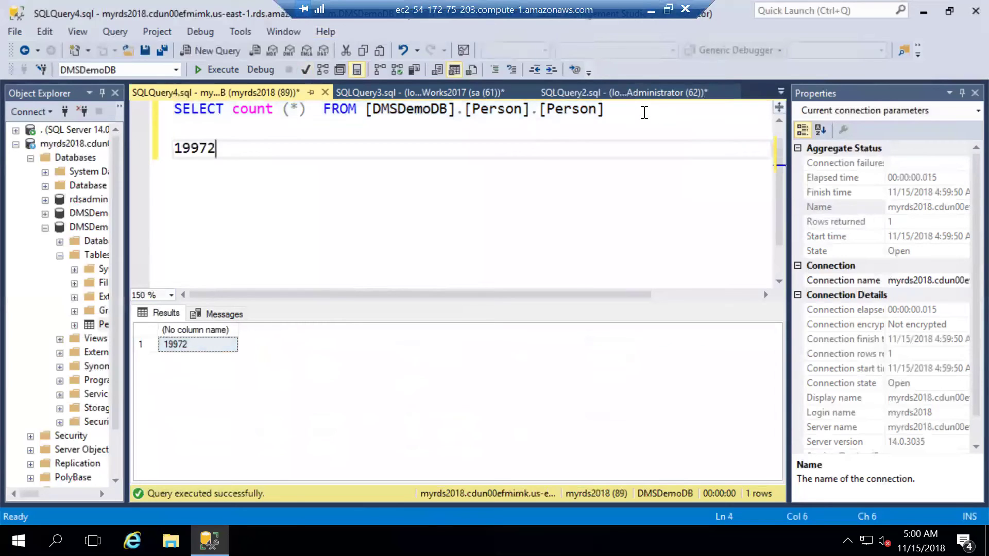